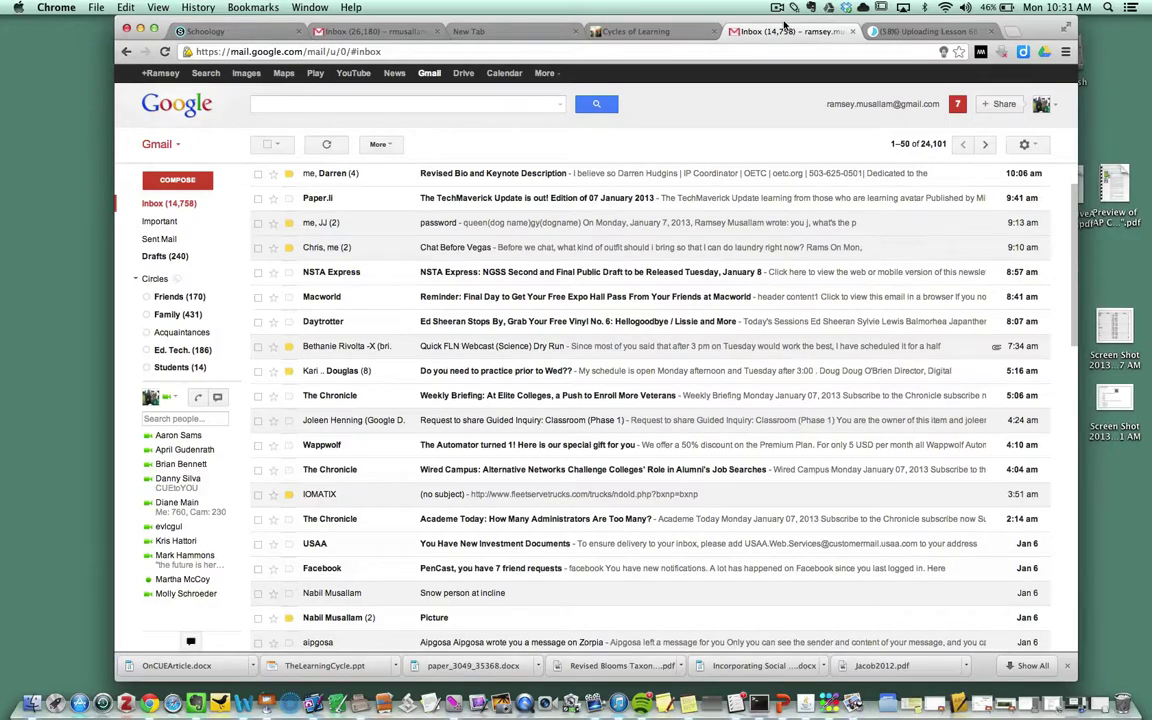
Step: Shift the Chrome window left and widen it on both the right and left sides
{"action": "left_click_drag", "start_coordinate": [785, 24], "coordinate": [743, 24]}
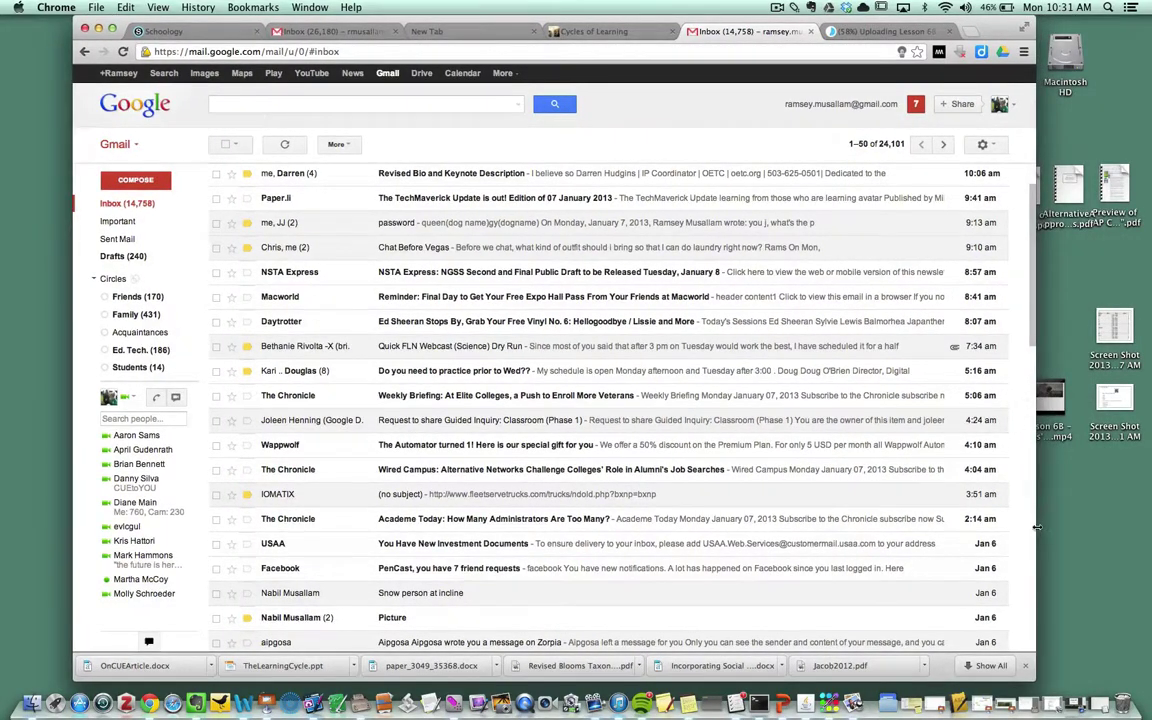
{"action": "left_click_drag", "start_coordinate": [1029, 472], "coordinate": [1148, 533]}
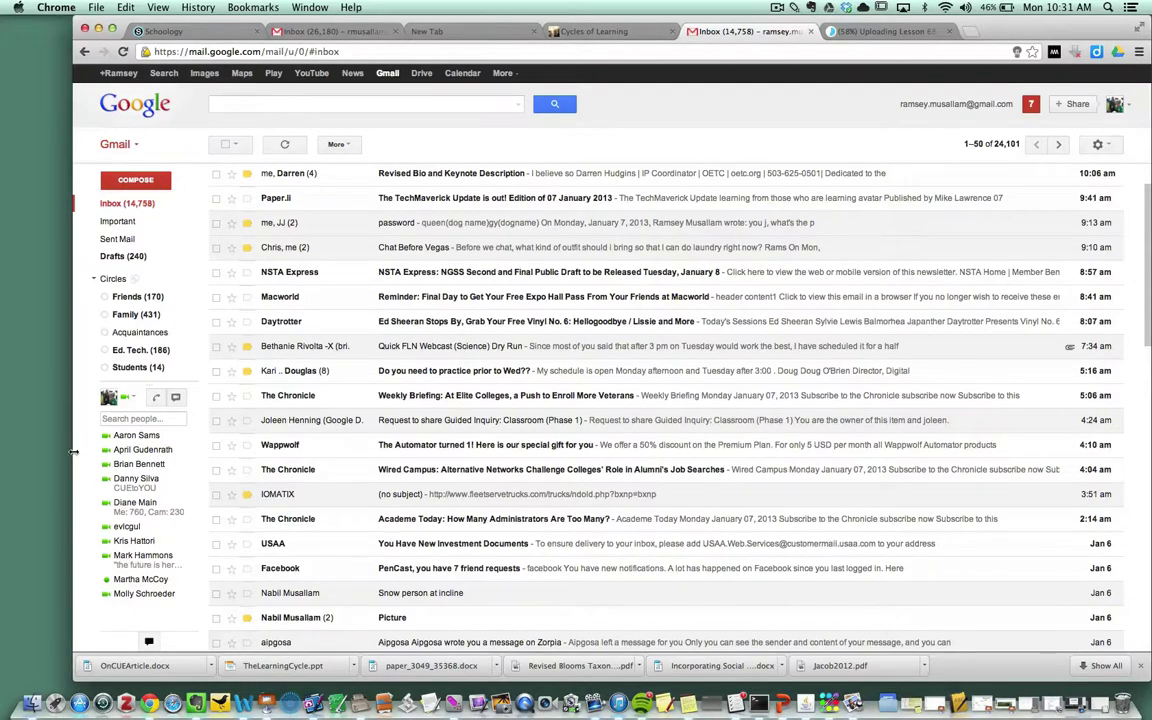
{"action": "left_click_drag", "start_coordinate": [73, 452], "coordinate": [26, 446]}
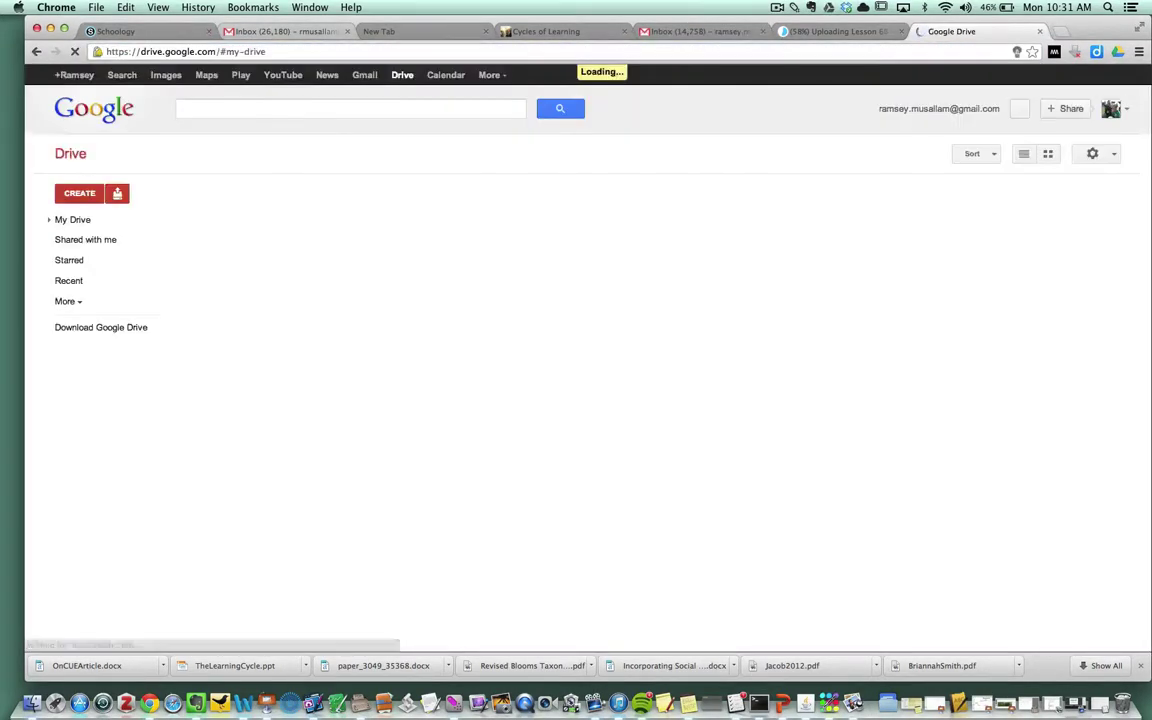
Step: Create a blank form titled with the author's first name plus 'Form Emailer Tutorial', then select the first question's title
{"action": "left_click", "coordinate": [80, 193]}
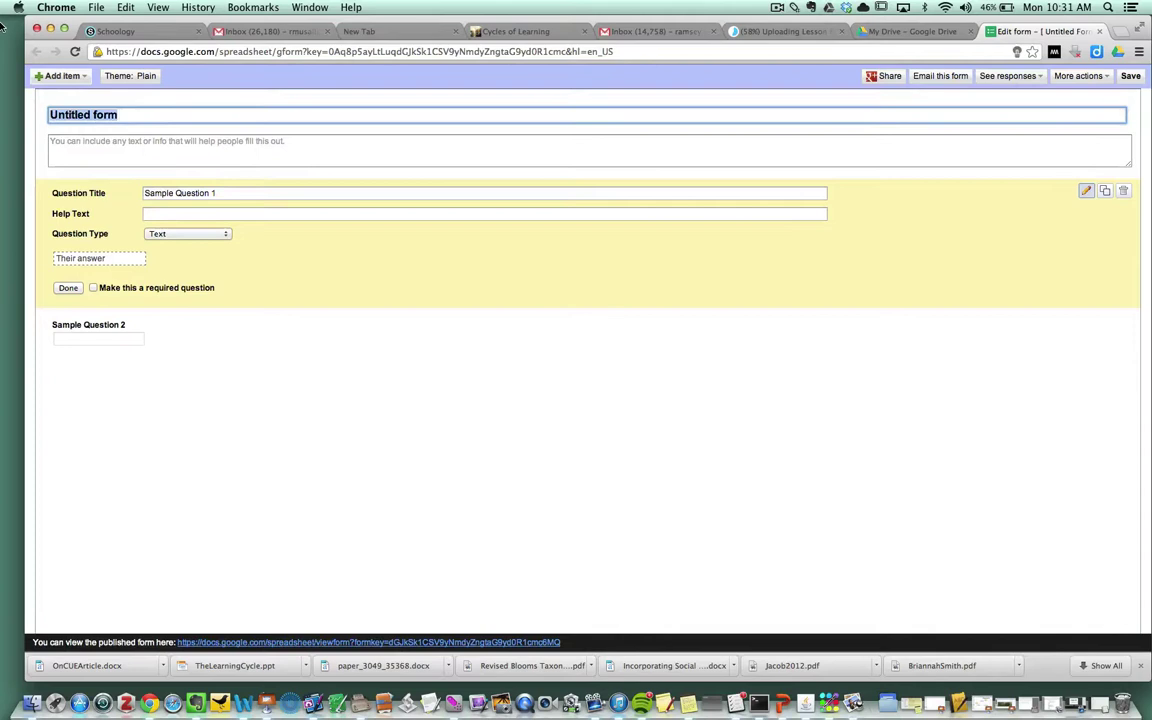
{"action": "type", "text": "Heidie Form E"}
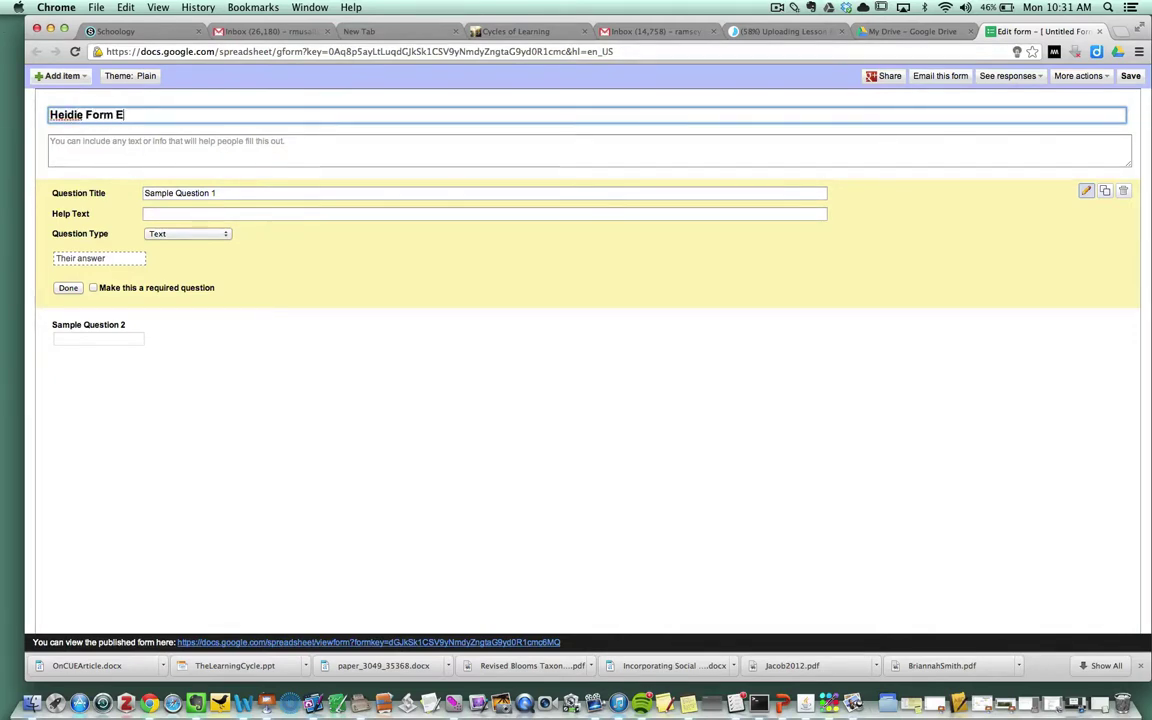
{"action": "type", "text": "mailer Tutorial"}
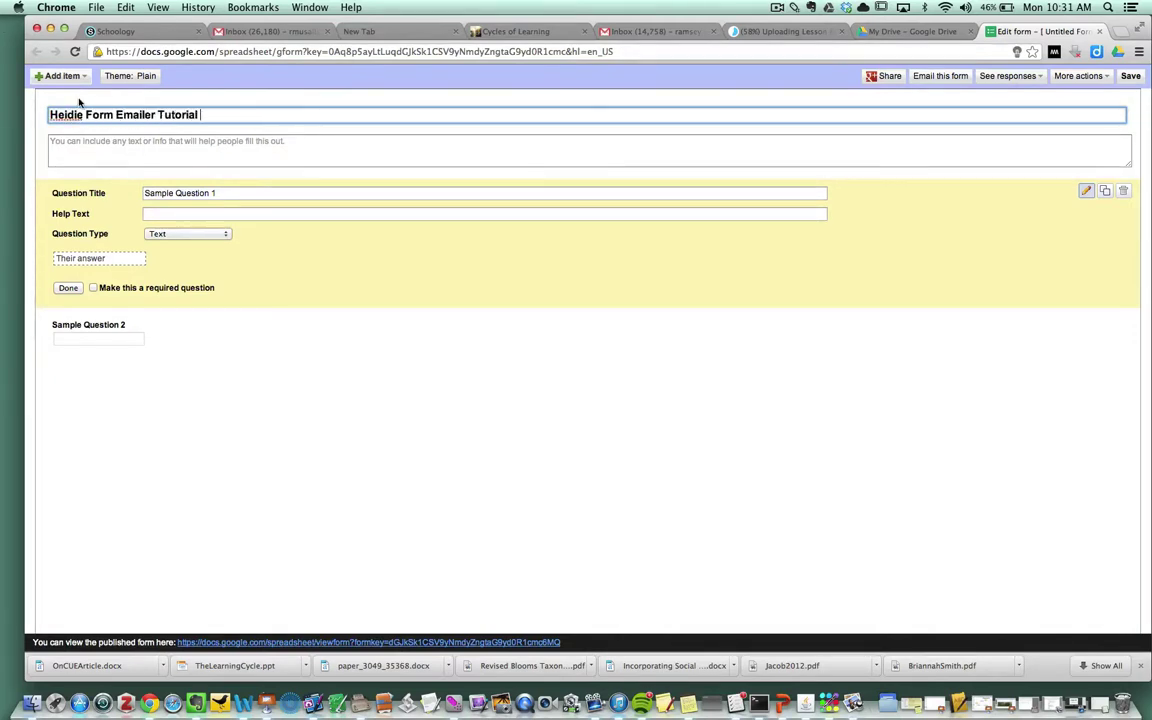
{"action": "left_click_drag", "start_coordinate": [243, 193], "coordinate": [48, 184]}
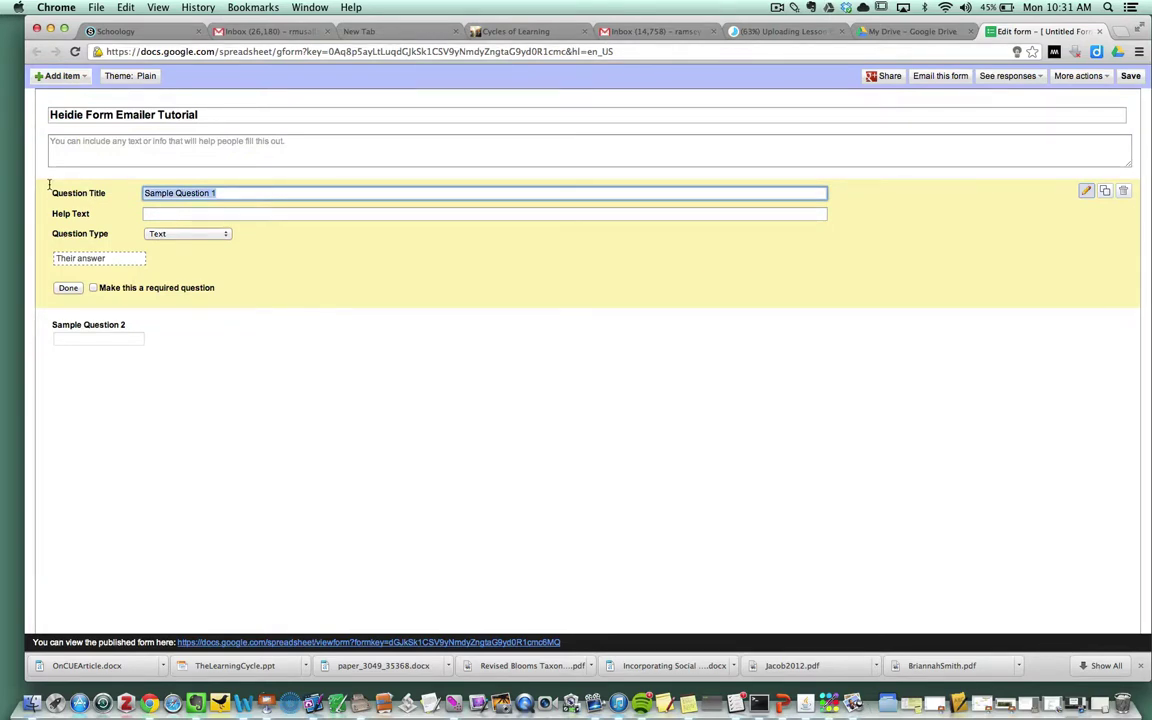
Step: Title the first question 'Name' and the second 'Email' with help text 'drop down'
{"action": "type", "text": "Name"}
{"action": "left_click", "coordinate": [68, 288]}
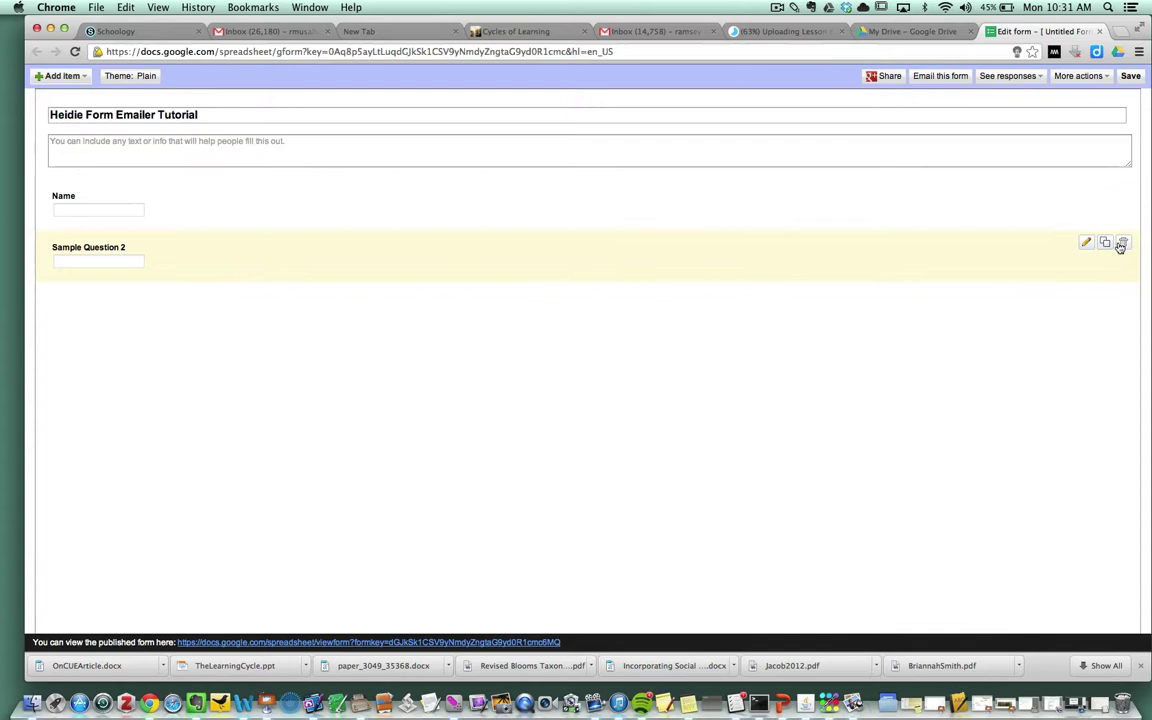
{"action": "left_click", "coordinate": [1087, 243]}
{"action": "left_click", "coordinate": [226, 244]}
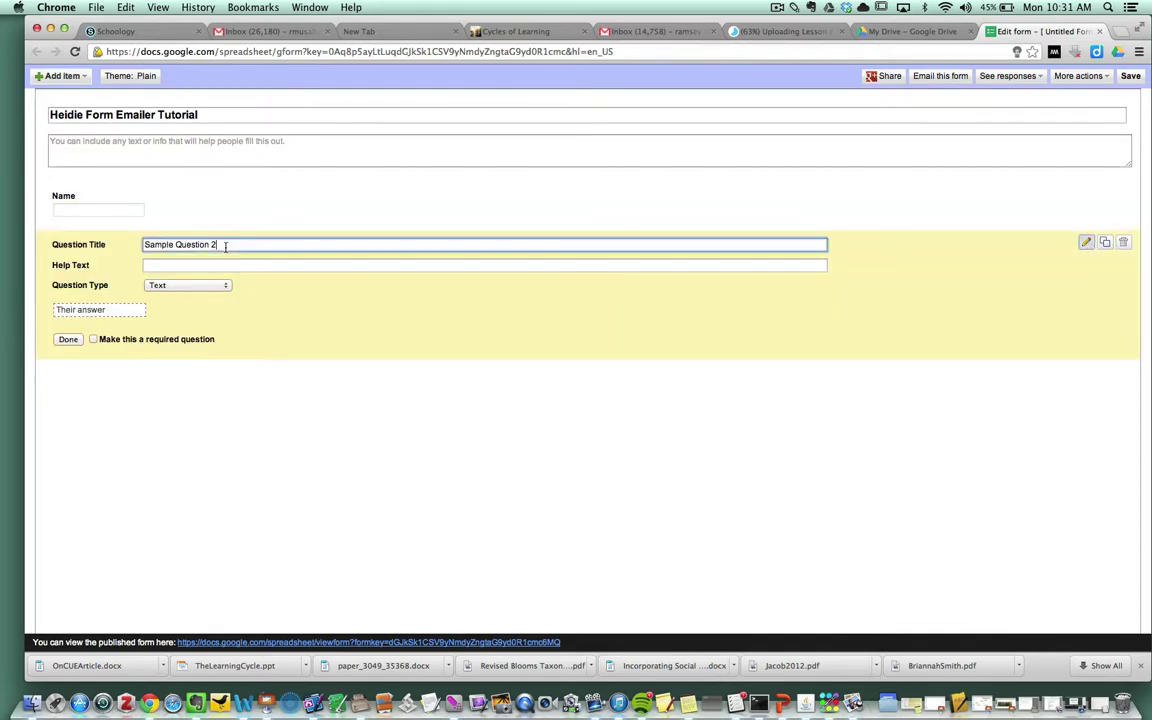
{"action": "key", "text": "super+a"}
{"action": "type", "text": "Email"}
{"action": "key", "text": "Tab"}
{"action": "type", "text": "drop down"}
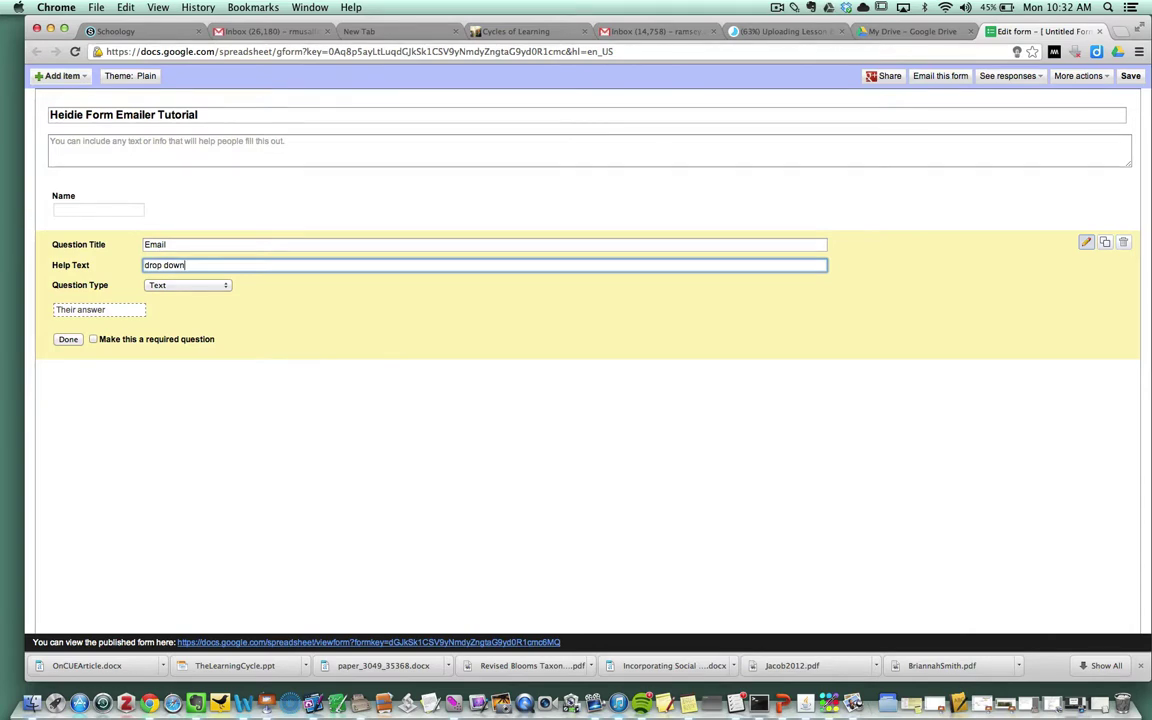
Step: Make Email a Choose from a list question with the user's e-mail address as option 1
{"action": "left_click", "coordinate": [226, 285]}
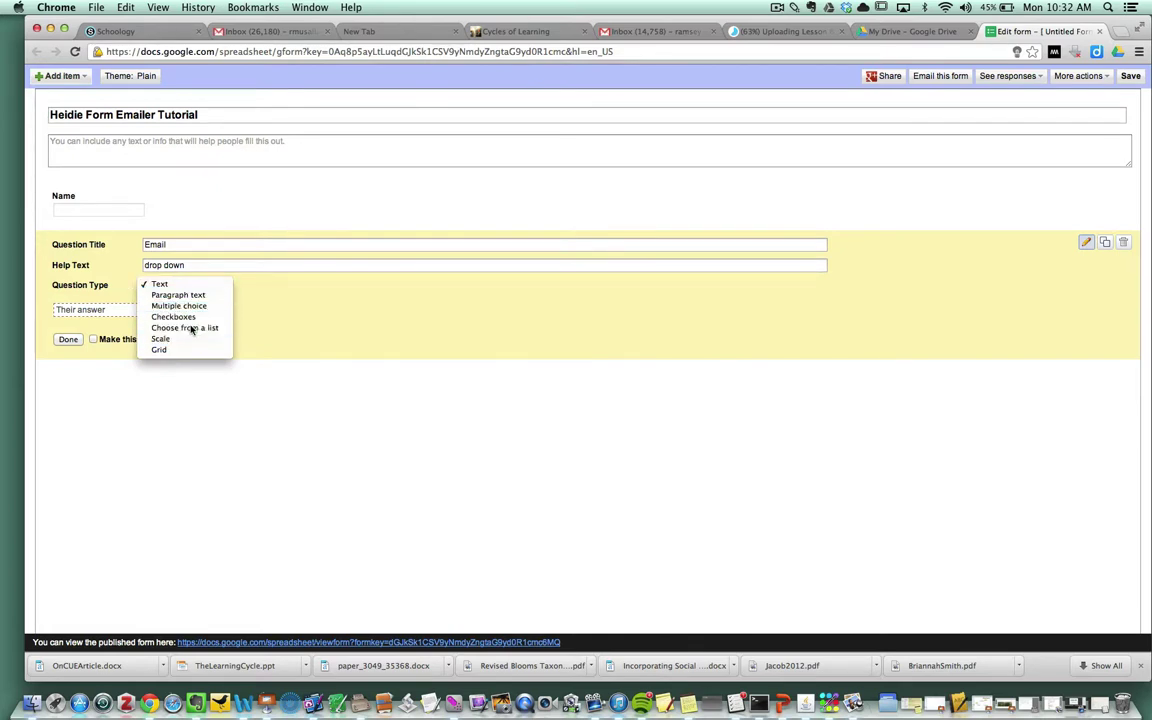
{"action": "left_click", "coordinate": [188, 328]}
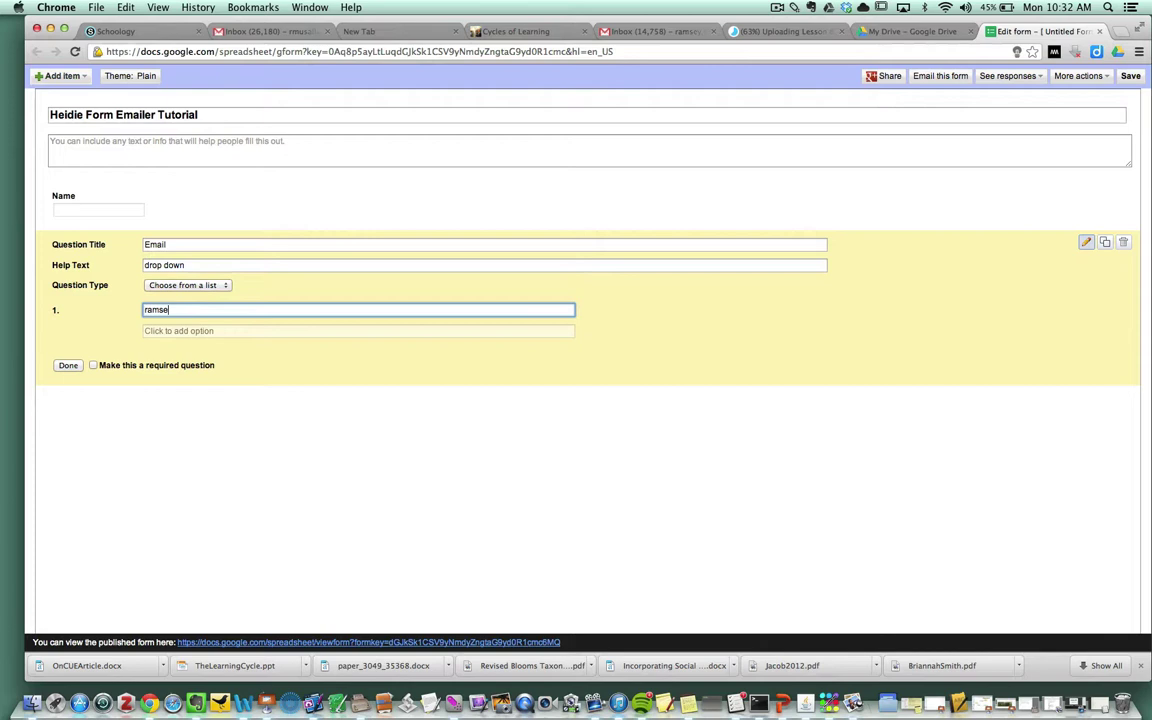
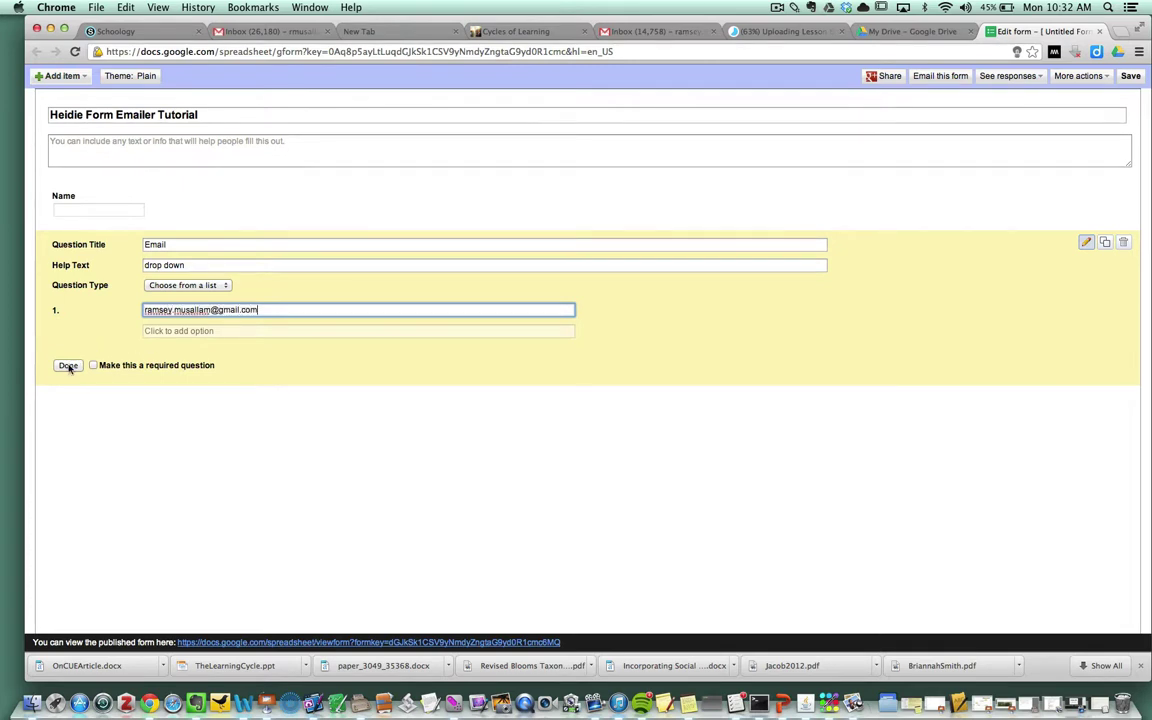
Step: Duplicate the Email question into a paragraph-text question titled 'INssert something'
{"action": "left_click", "coordinate": [68, 366]}
{"action": "left_click", "coordinate": [1105, 243]}
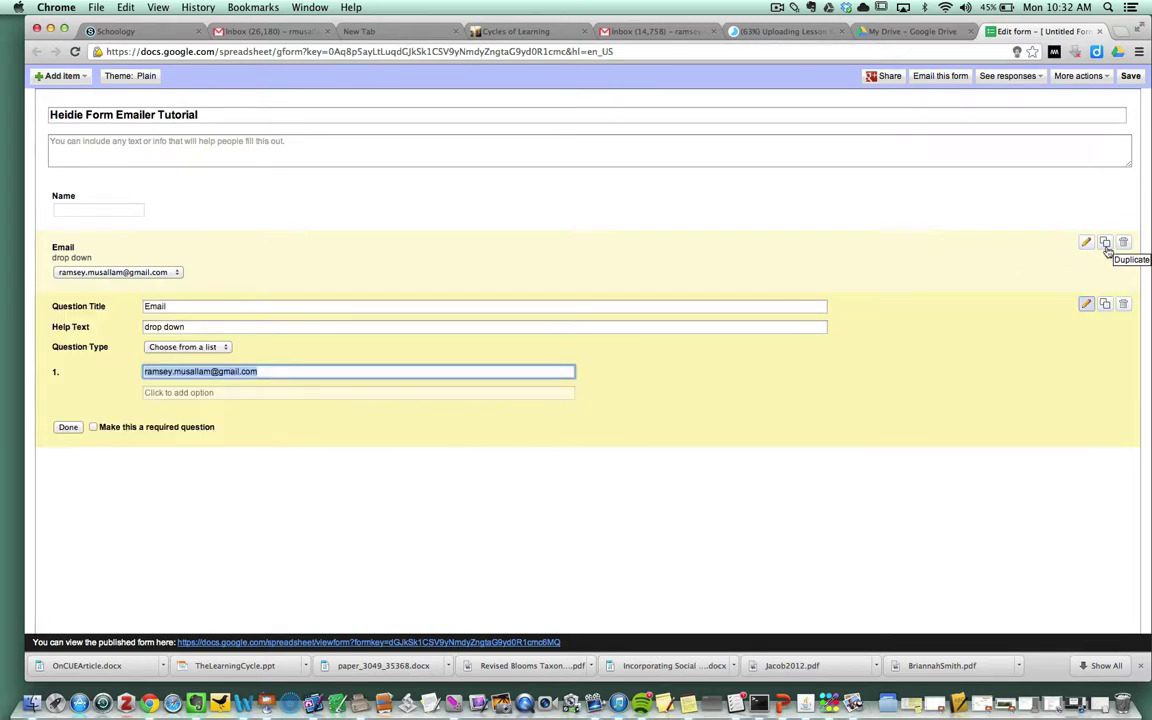
{"action": "double_click", "coordinate": [155, 306]}
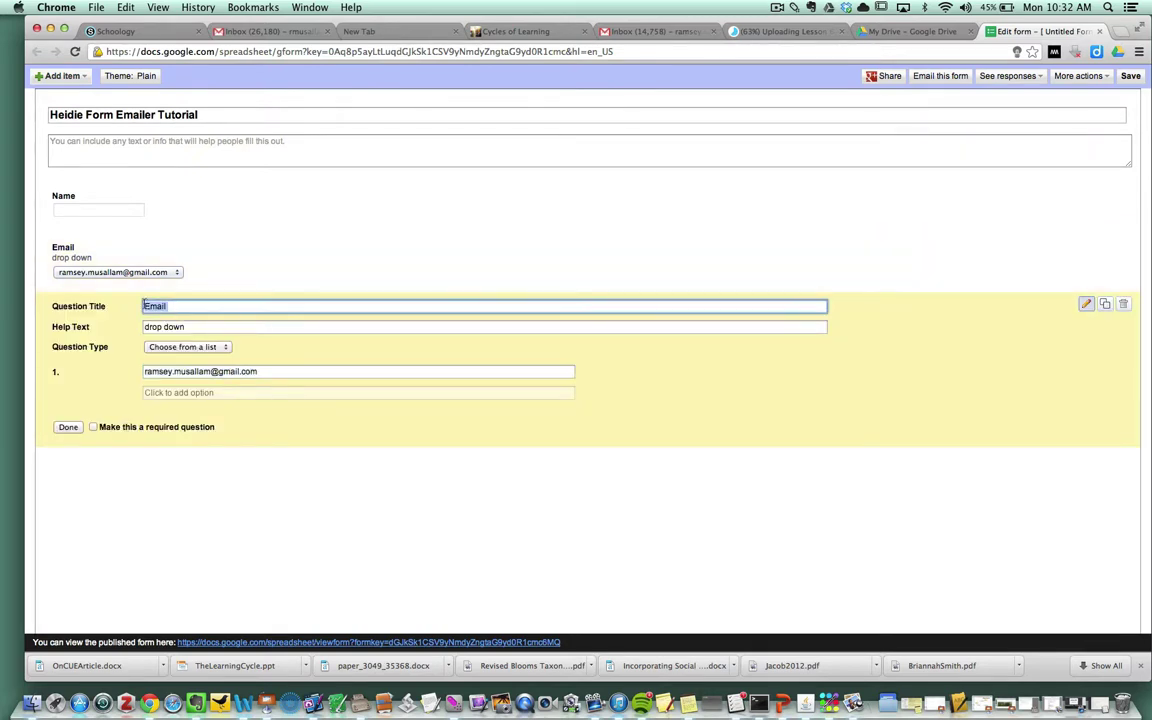
{"action": "type", "text": "INs"}
{"action": "type", "text": "sert"}
{"action": "type", "text": " something"}
{"action": "left_click", "coordinate": [218, 346]}
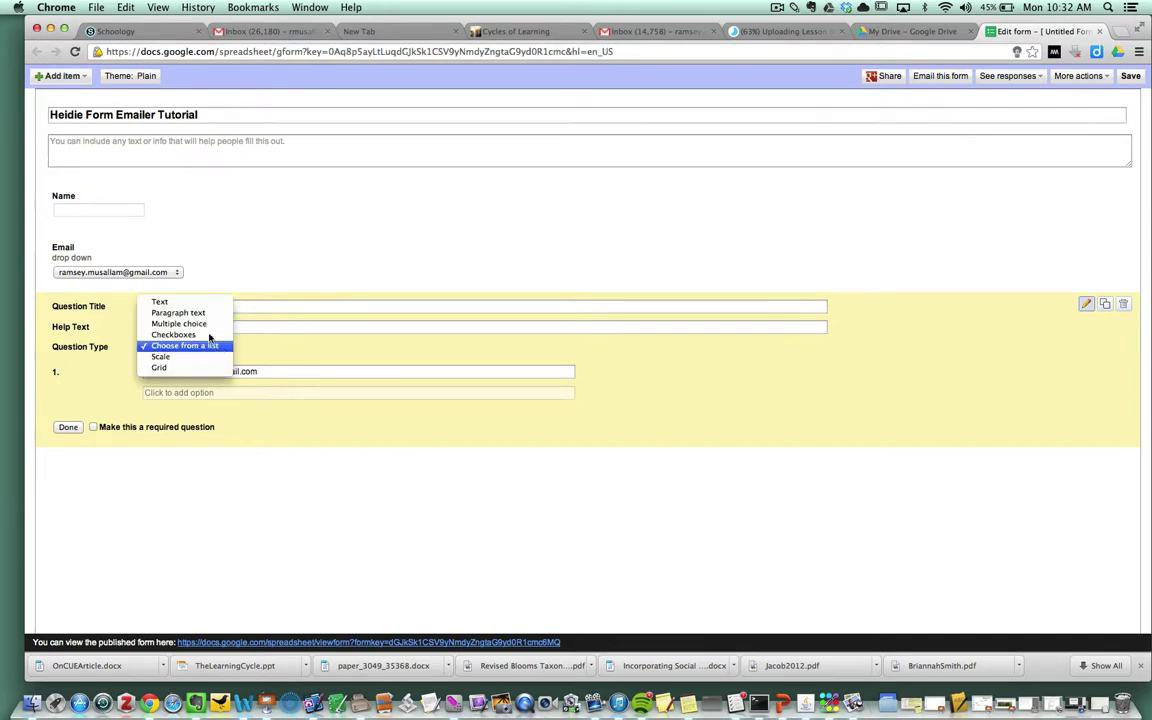
{"action": "left_click", "coordinate": [180, 312]}
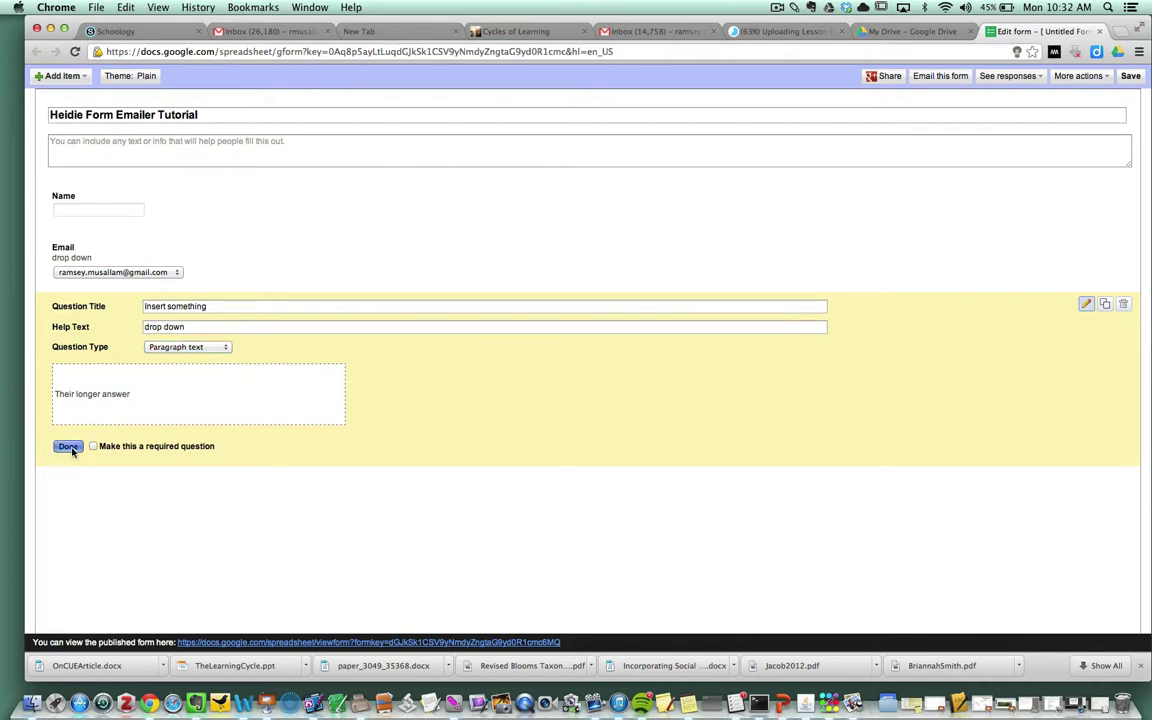
{"action": "left_click", "coordinate": [68, 447]}
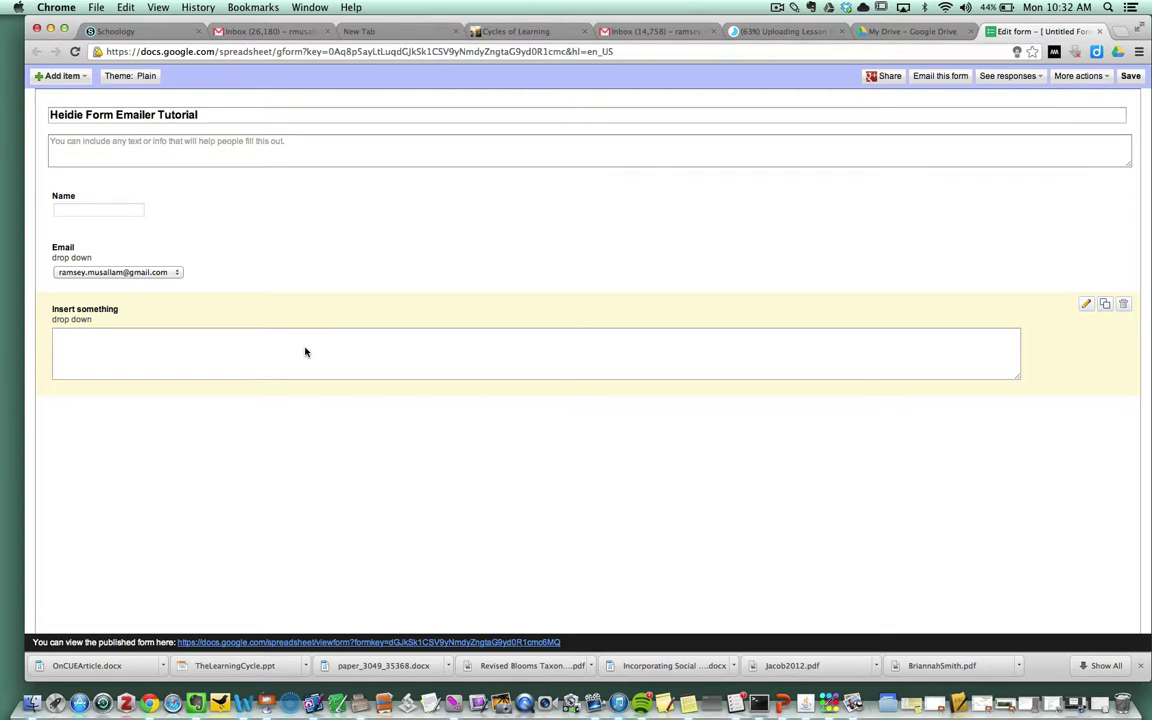
Step: Save the form, review the confirmation message settings unchanged, and return to My Drive
{"action": "left_click", "coordinate": [1132, 77]}
{"action": "left_click", "coordinate": [1068, 76]}
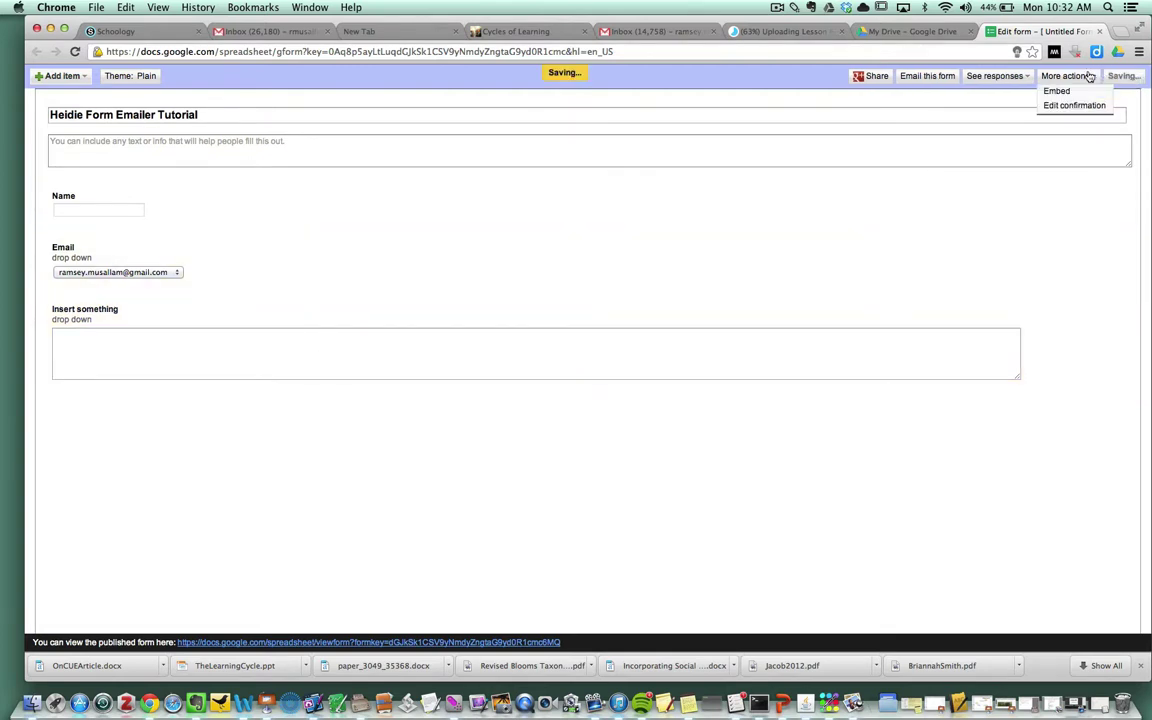
{"action": "left_click", "coordinate": [1086, 106]}
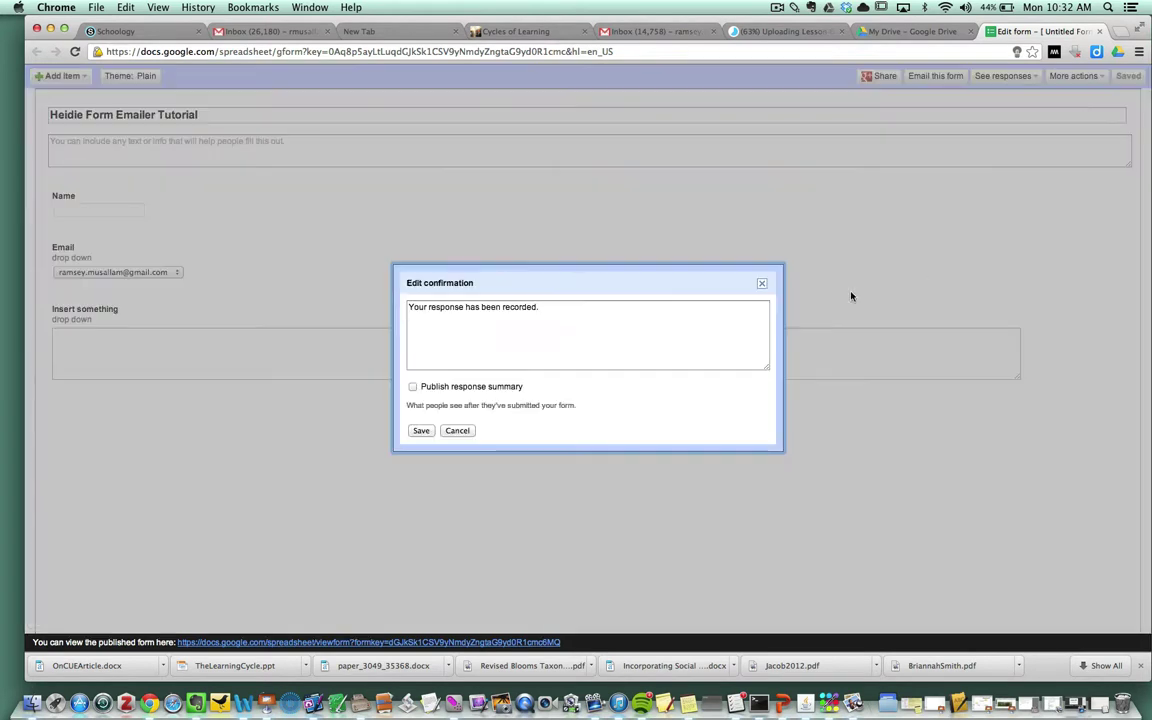
{"action": "left_click_drag", "start_coordinate": [545, 307], "coordinate": [298, 249]}
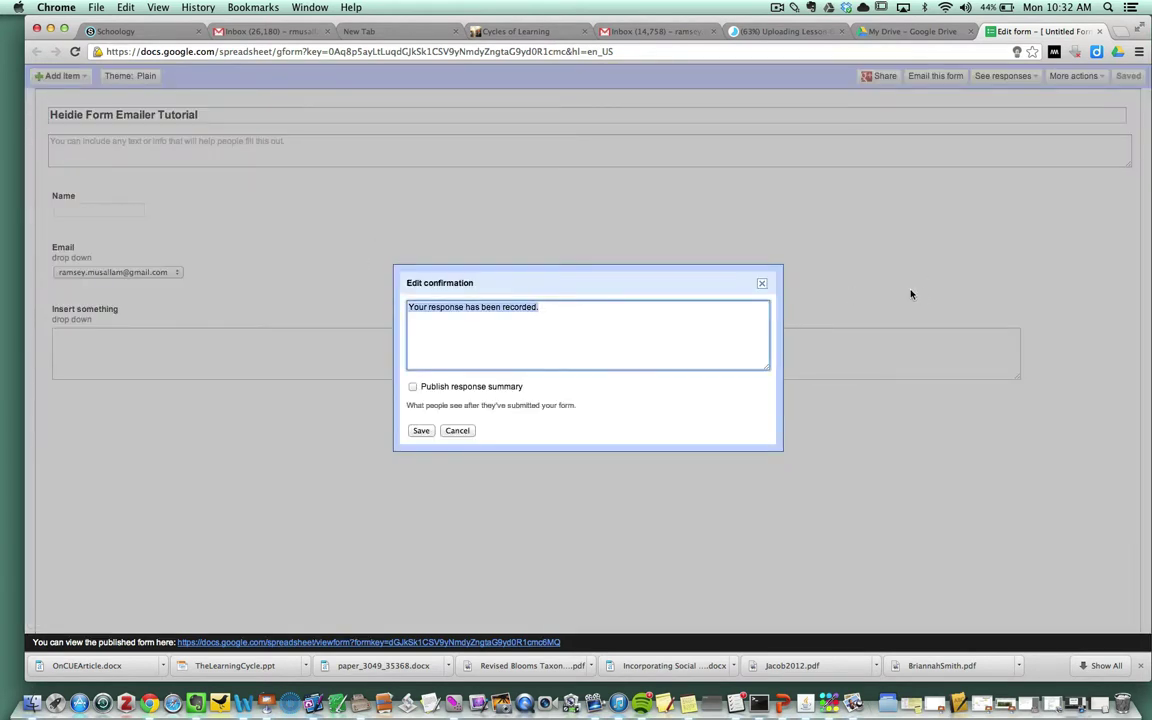
{"action": "left_click", "coordinate": [763, 284]}
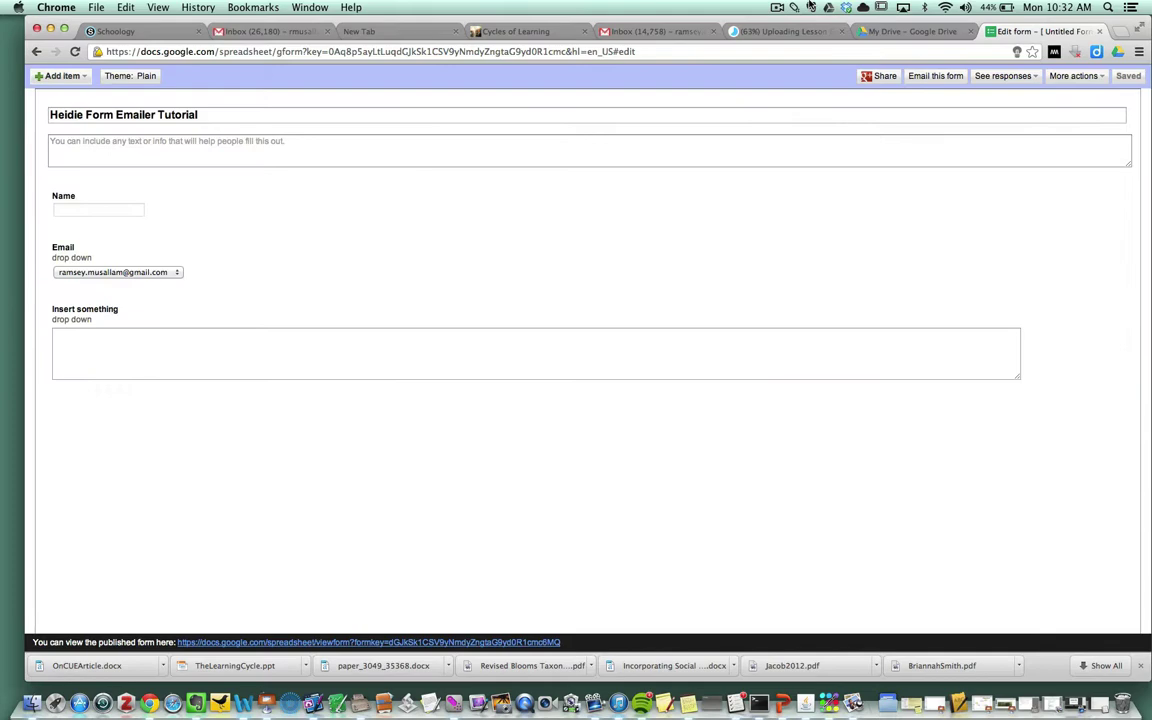
{"action": "left_click", "coordinate": [900, 31]}
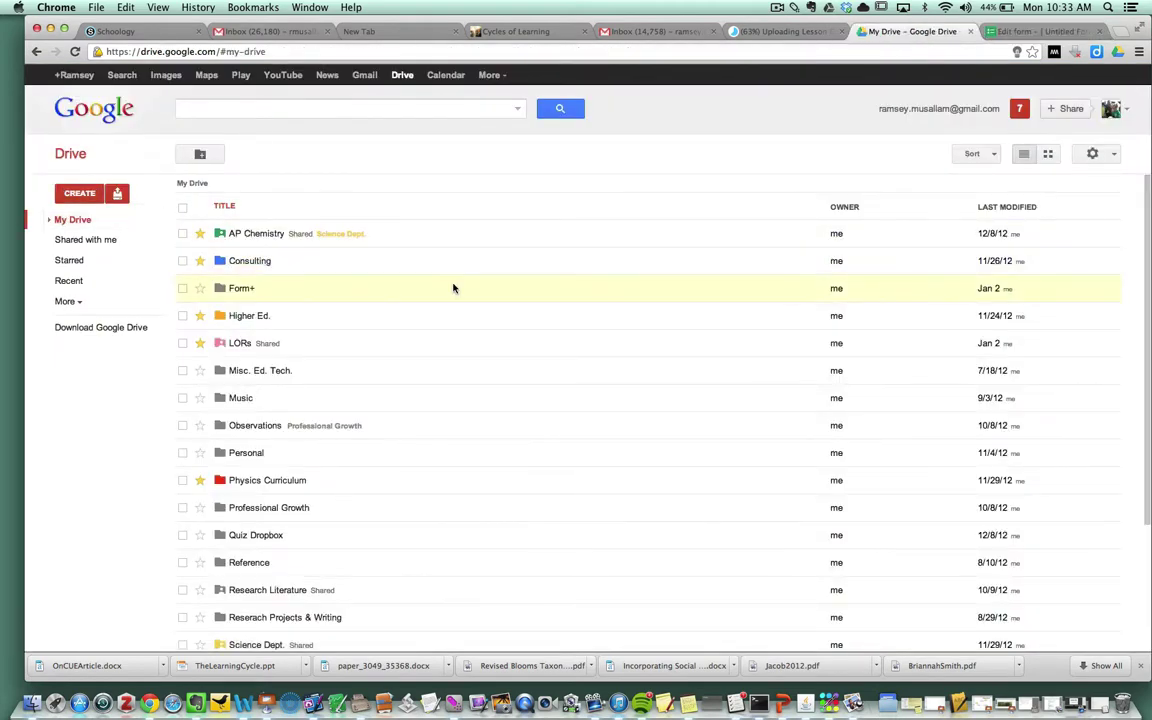
Step: Browse the My Drive list and expand its folder tree
{"action": "scroll", "coordinate": [429, 301], "scroll_direction": "down", "scroll_amount": 4}
{"action": "scroll", "coordinate": [352, 324], "scroll_direction": "up", "scroll_amount": 3}
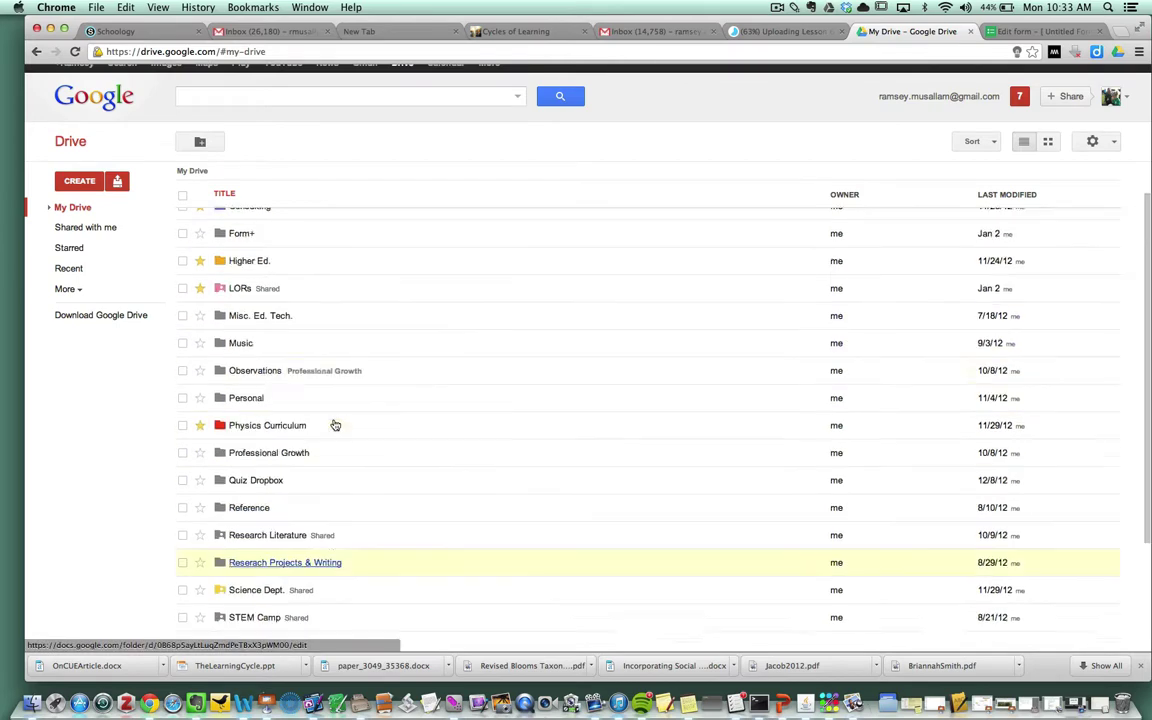
{"action": "scroll", "coordinate": [335, 425], "scroll_direction": "up", "scroll_amount": 3}
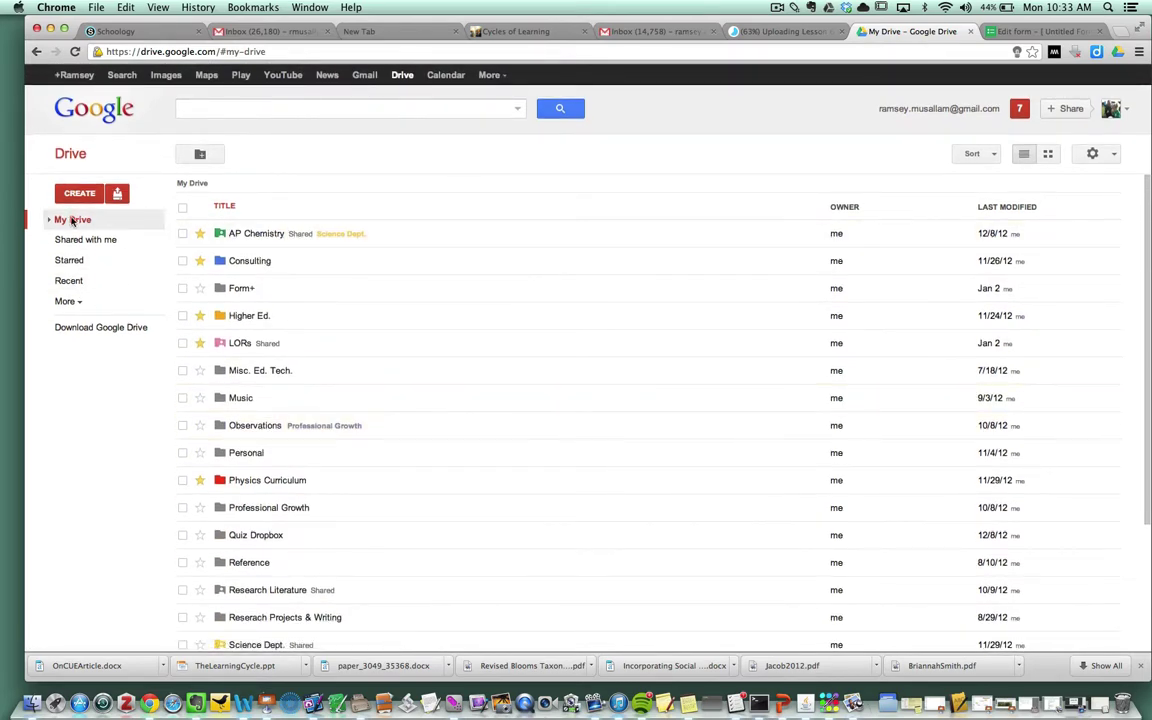
{"action": "left_click", "coordinate": [72, 220]}
{"action": "scroll", "coordinate": [362, 380], "scroll_direction": "down", "scroll_amount": 4}
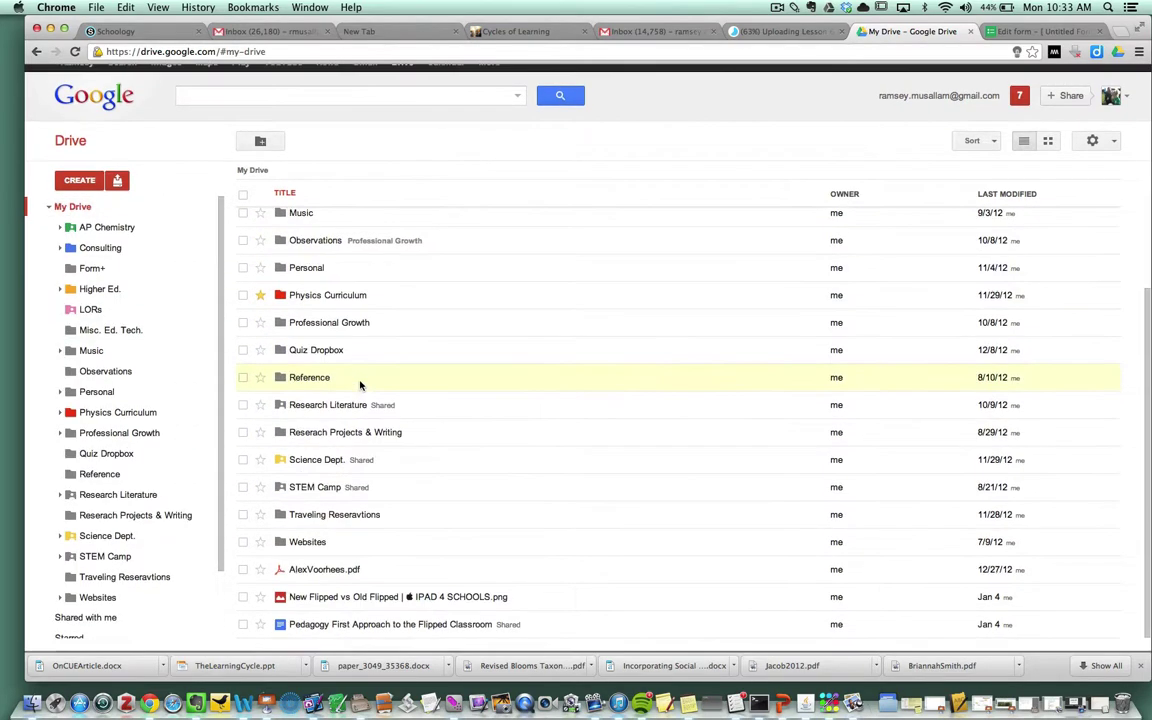
{"action": "scroll", "coordinate": [361, 386], "scroll_direction": "up", "scroll_amount": 4}
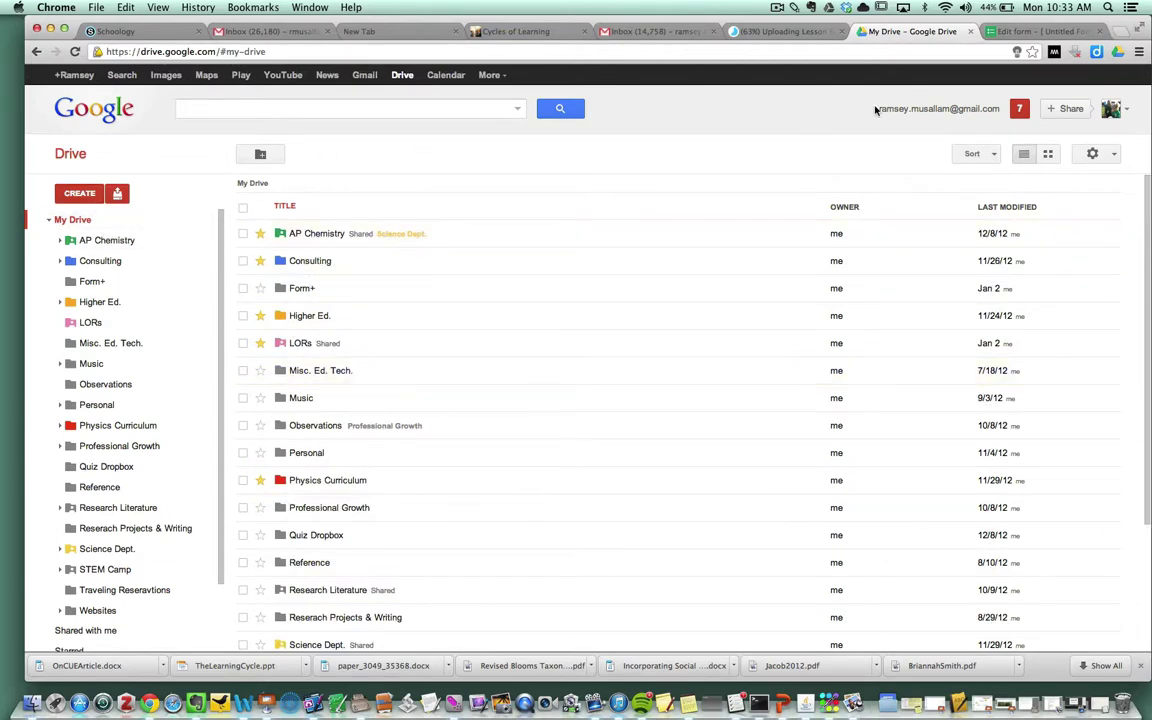
Step: Delete the stray letter from the form title and save the form
{"action": "left_click", "coordinate": [1038, 31]}
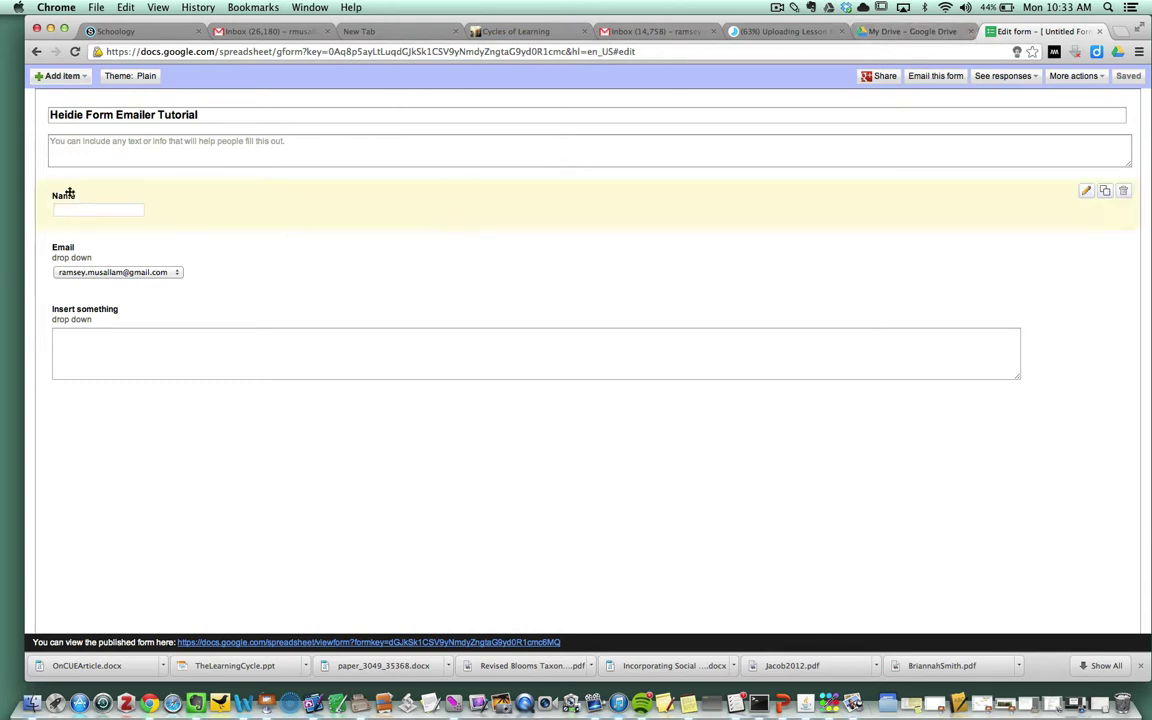
{"action": "left_click", "coordinate": [85, 114]}
{"action": "key", "text": "BackSpace"}
{"action": "key", "text": "BackSpace"}
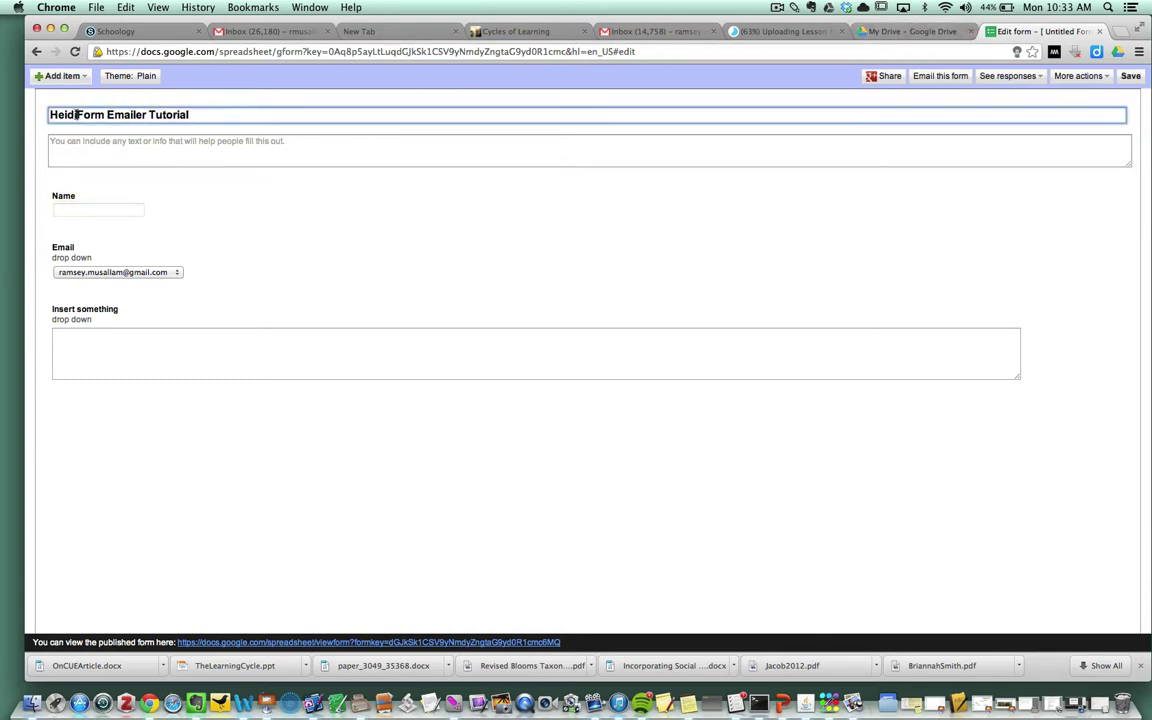
{"action": "left_click", "coordinate": [1130, 77]}
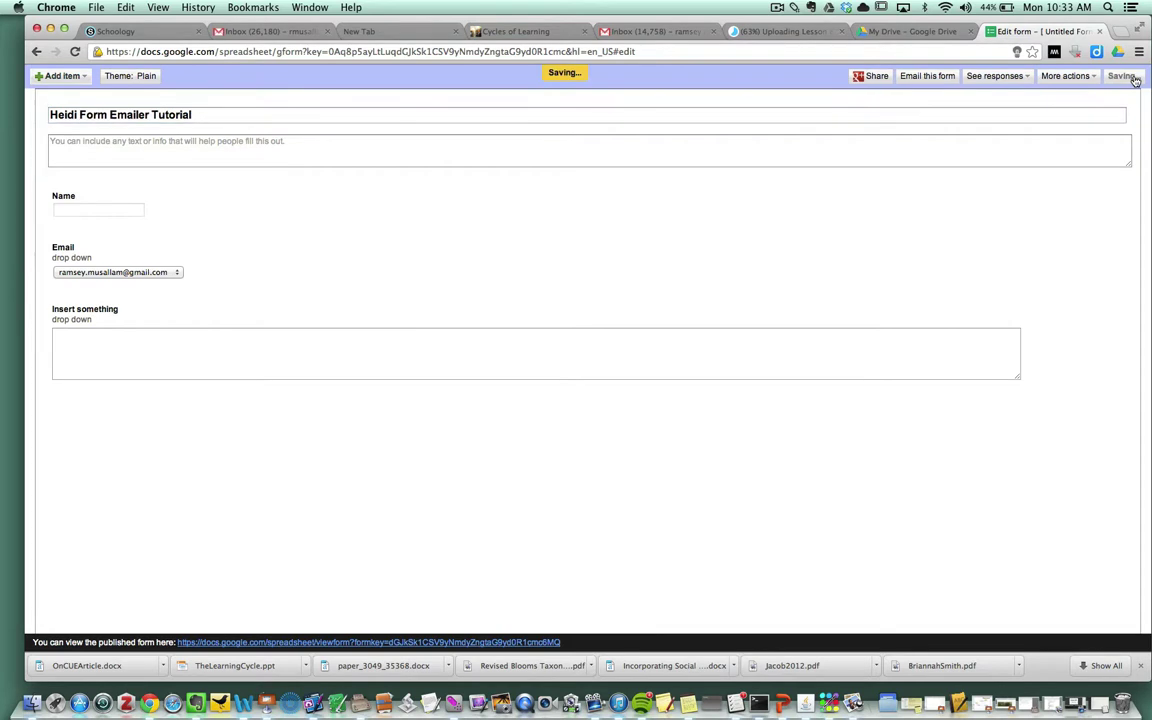
Step: Search Drive for the Form Emailer tutorial spreadsheet and open it
{"action": "left_click", "coordinate": [912, 31]}
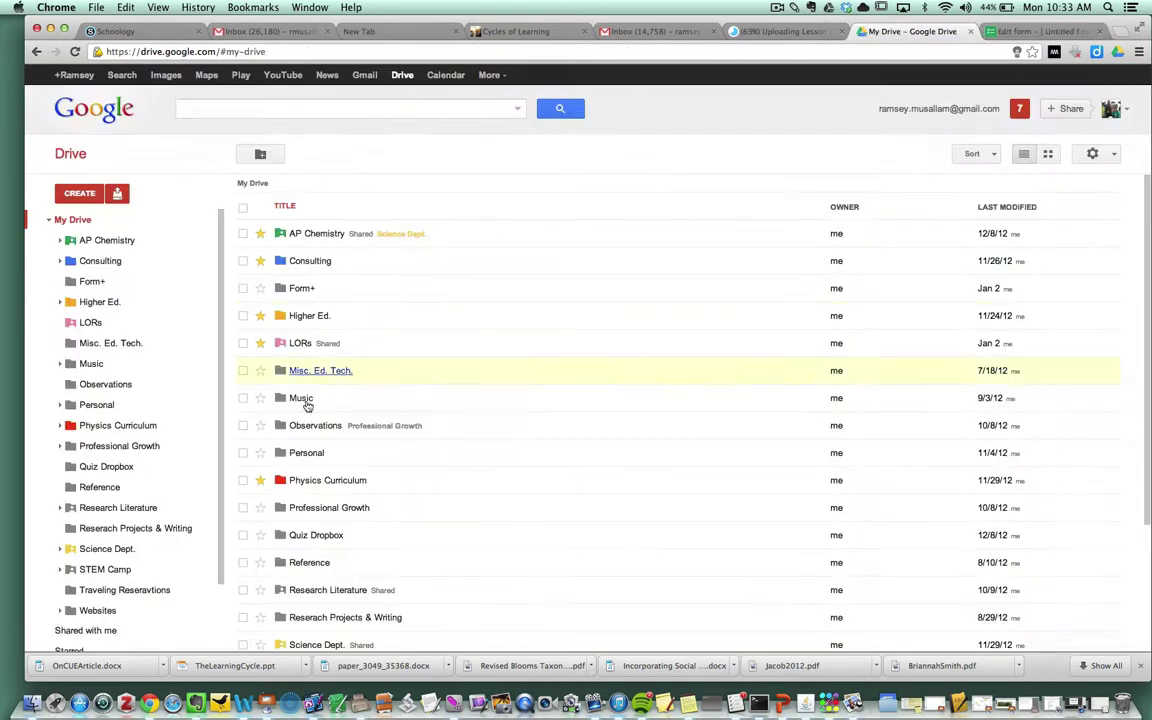
{"action": "left_click", "coordinate": [200, 108]}
{"action": "type", "text": "He"}
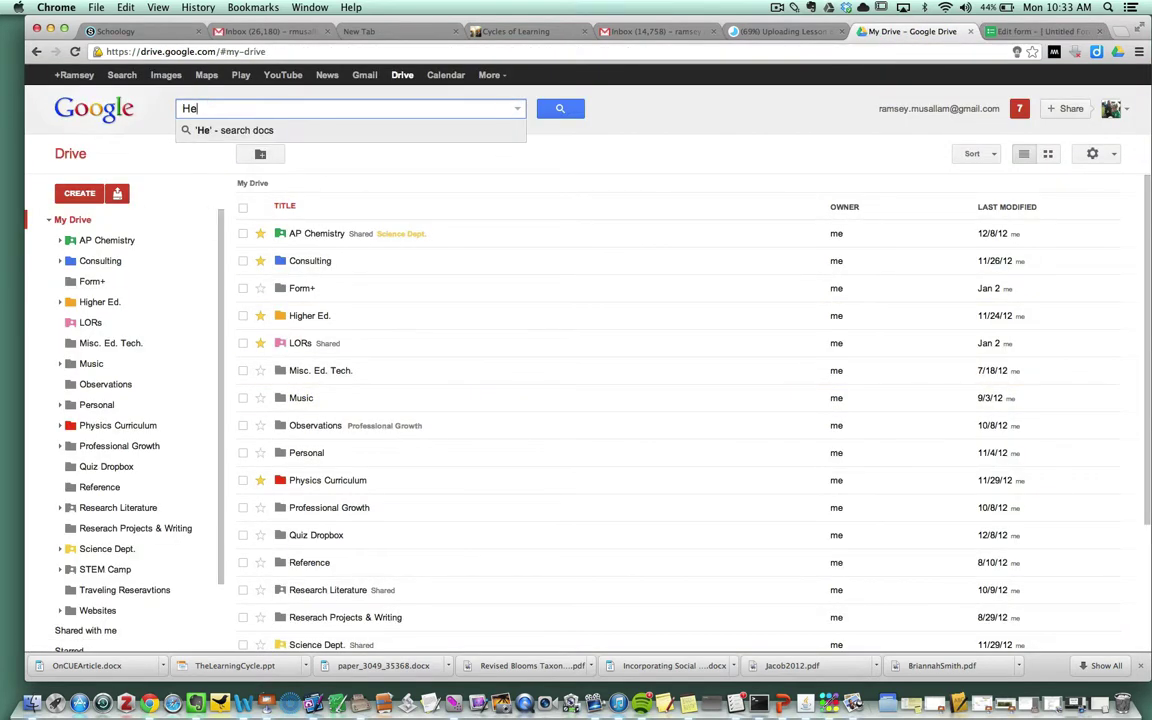
{"action": "type", "text": "idi Fo"}
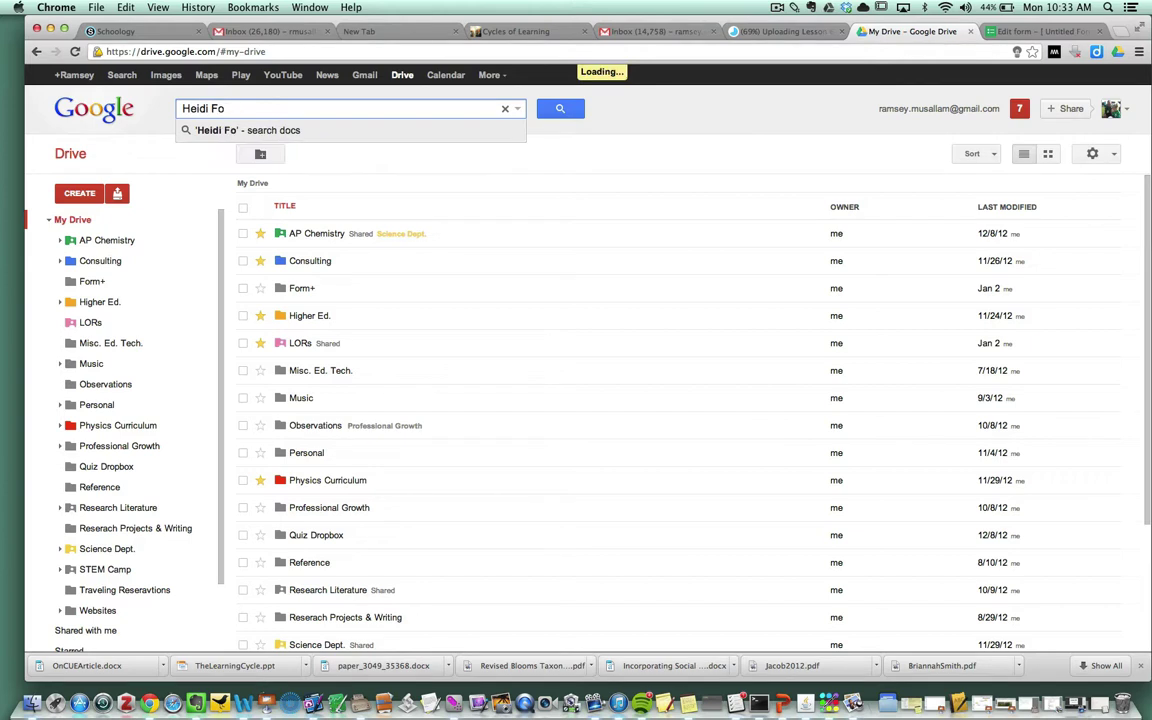
{"action": "type", "text": "rm Emailer"}
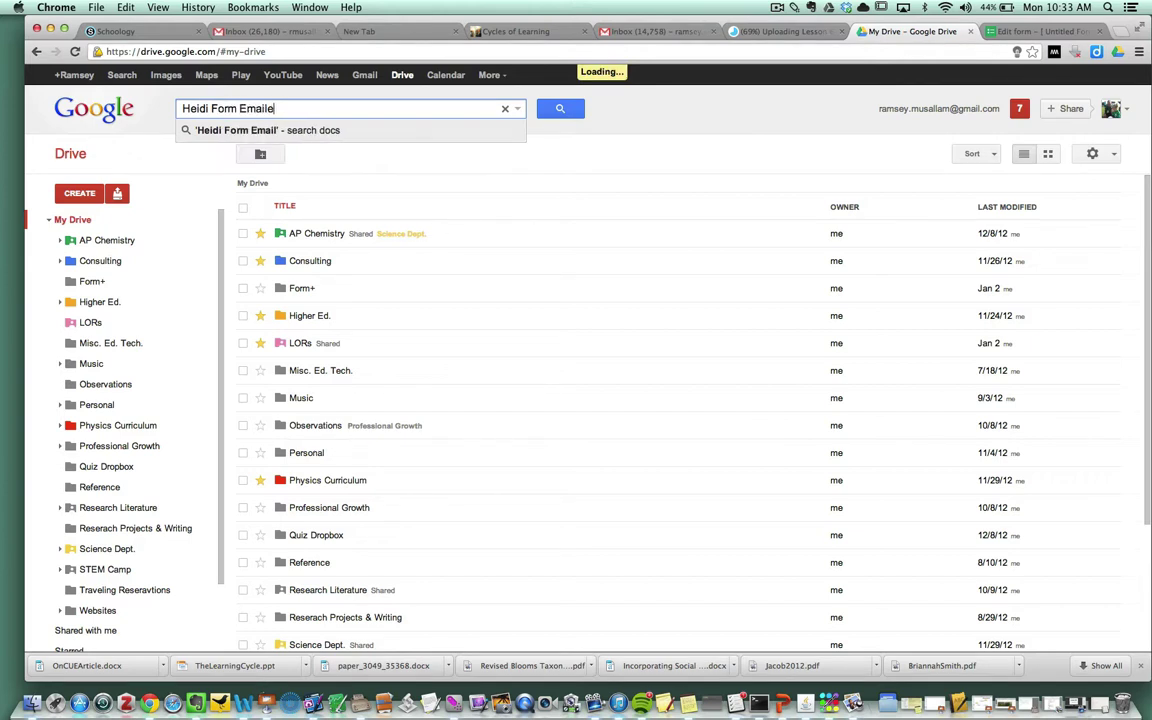
{"action": "key", "text": "Return"}
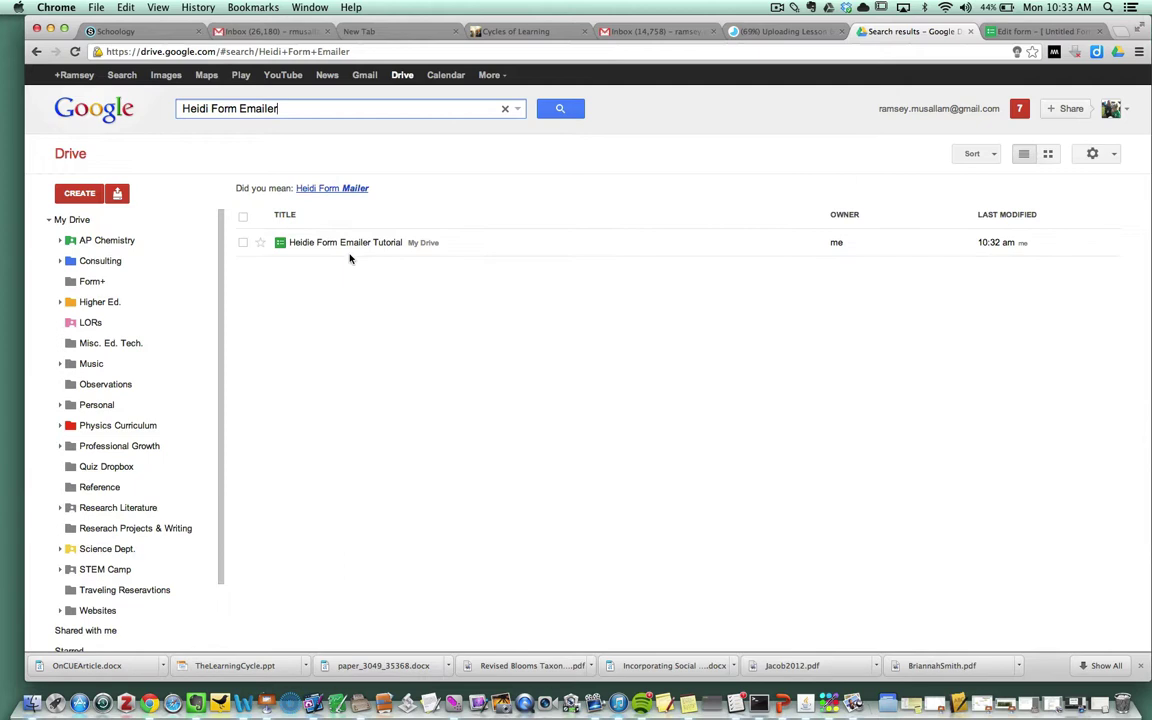
{"action": "left_click", "coordinate": [347, 243]}
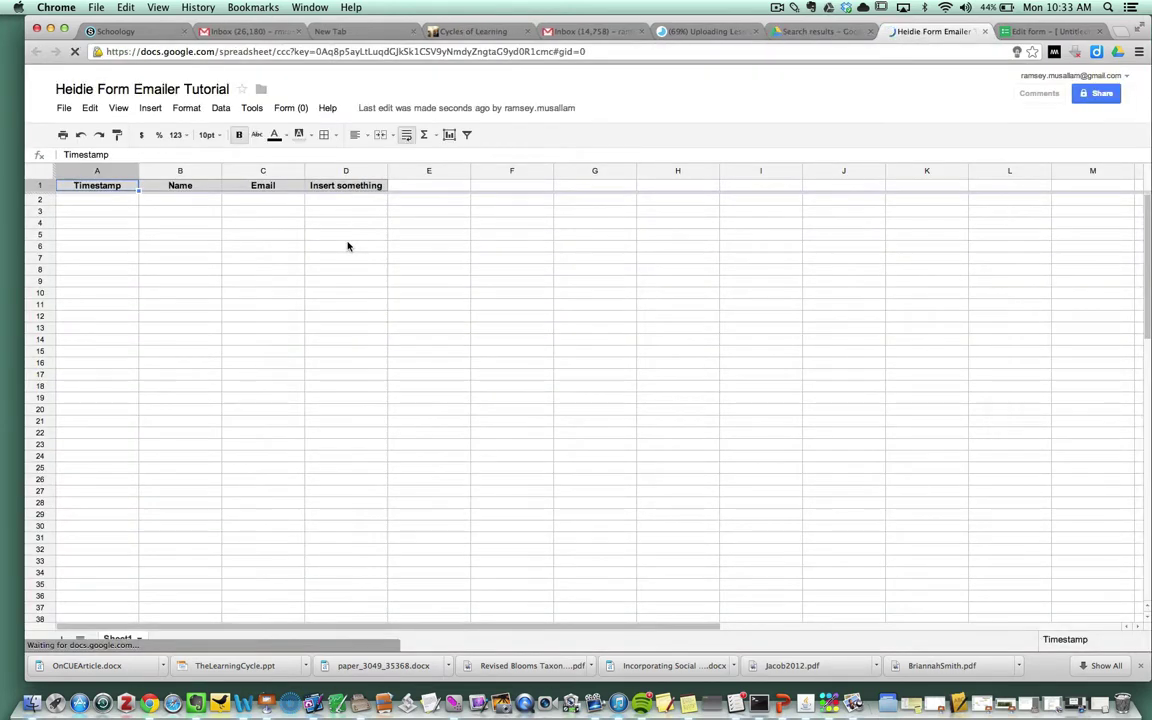
Step: Search the Insert > Script gallery for FormEmailer
{"action": "left_click", "coordinate": [149, 110]}
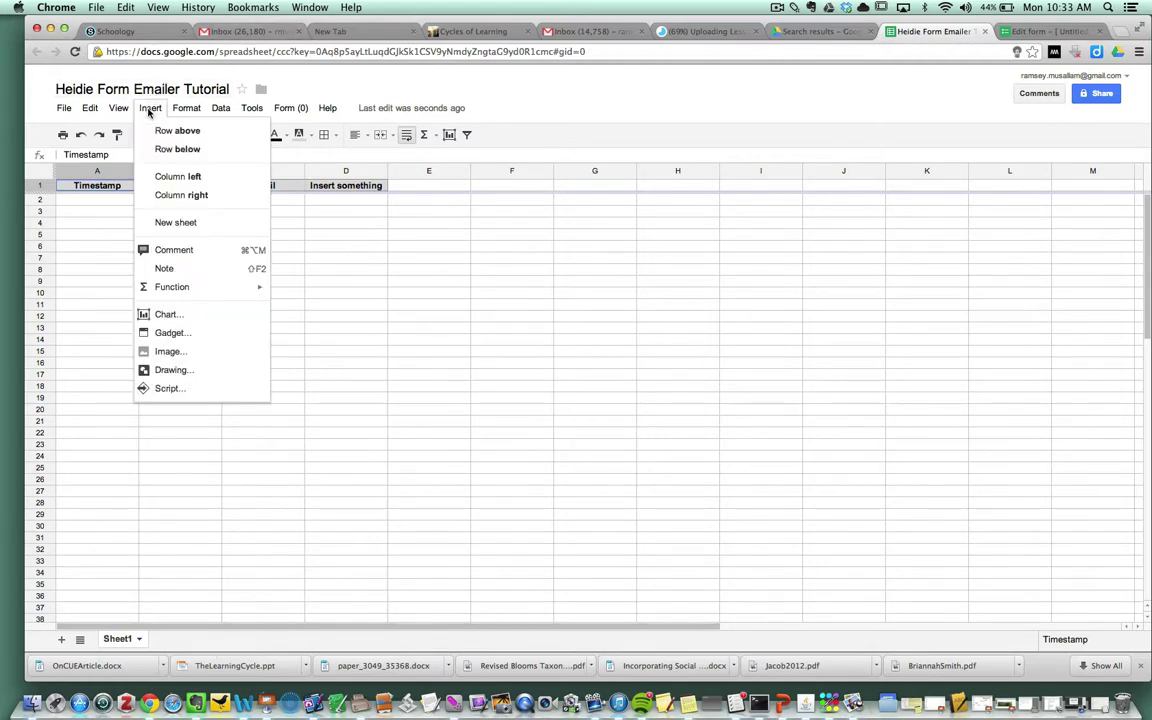
{"action": "left_click", "coordinate": [168, 389]}
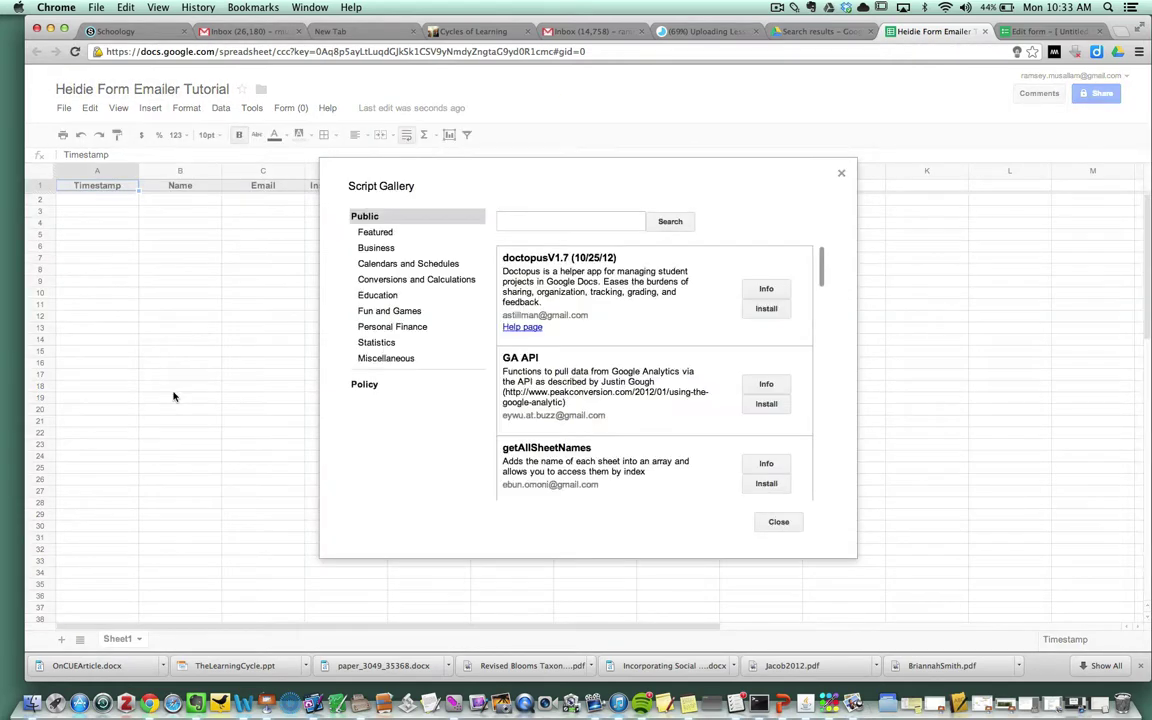
{"action": "left_click", "coordinate": [563, 224]}
{"action": "type", "text": "FormEmailer"}
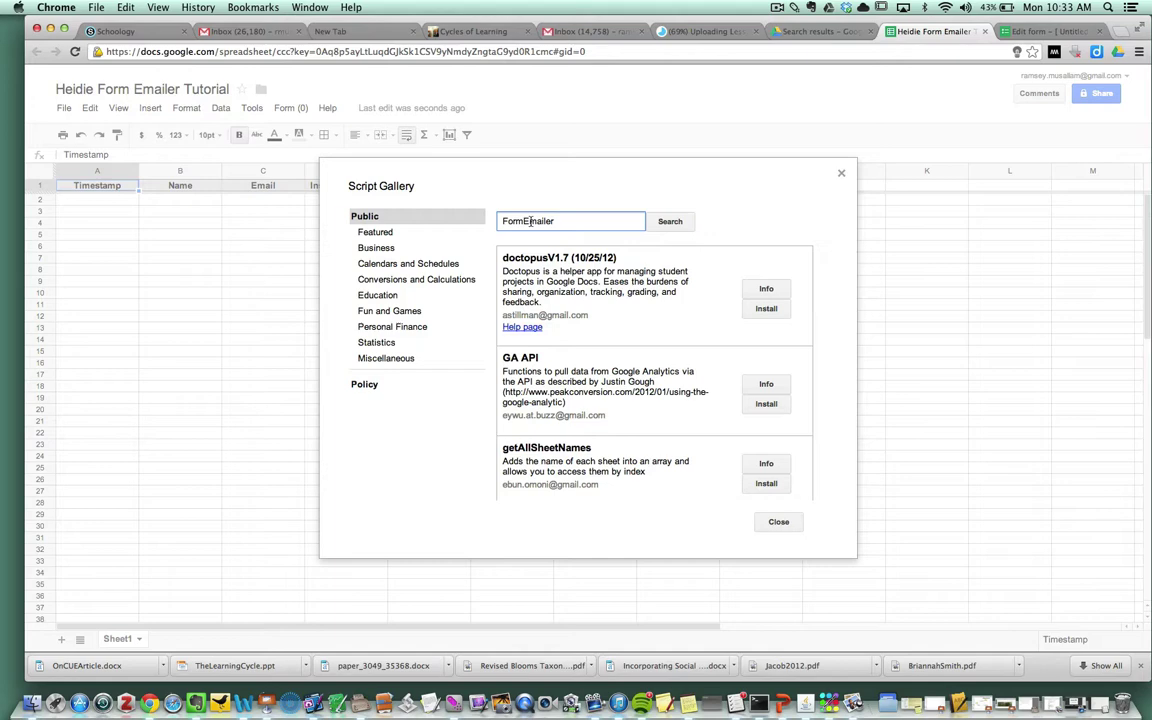
{"action": "key", "text": "Return"}
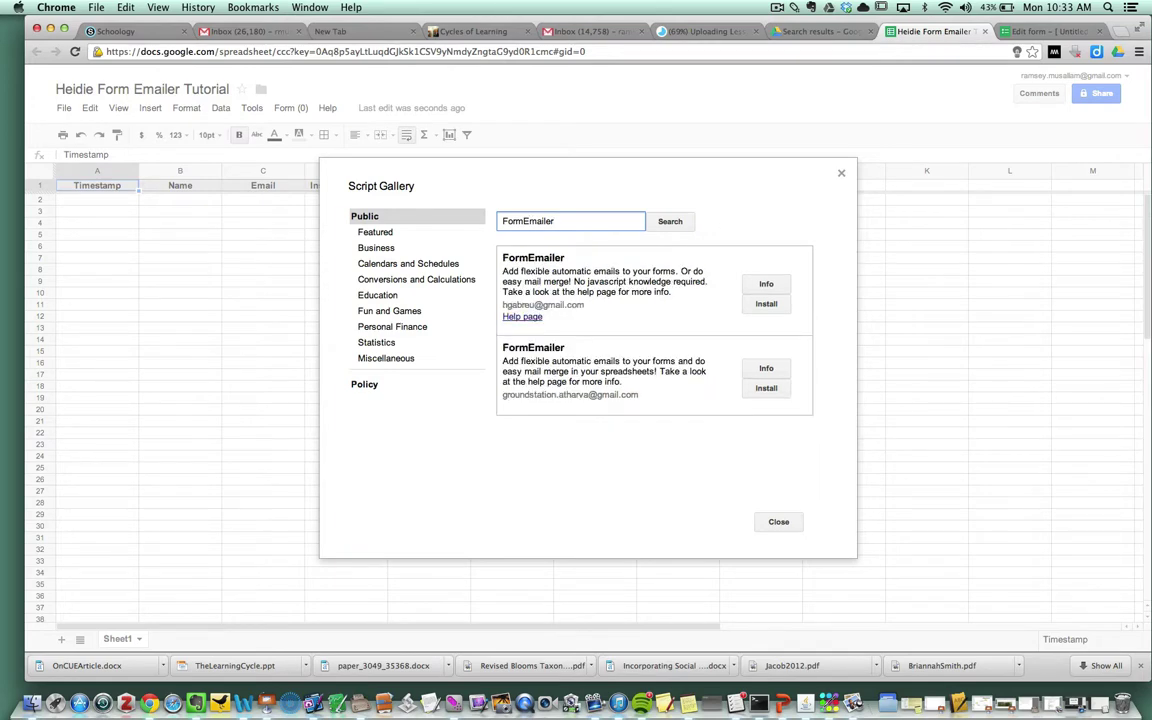
Step: Install the first FormEmailer script, authorize its access, and close the gallery
{"action": "left_click", "coordinate": [766, 304]}
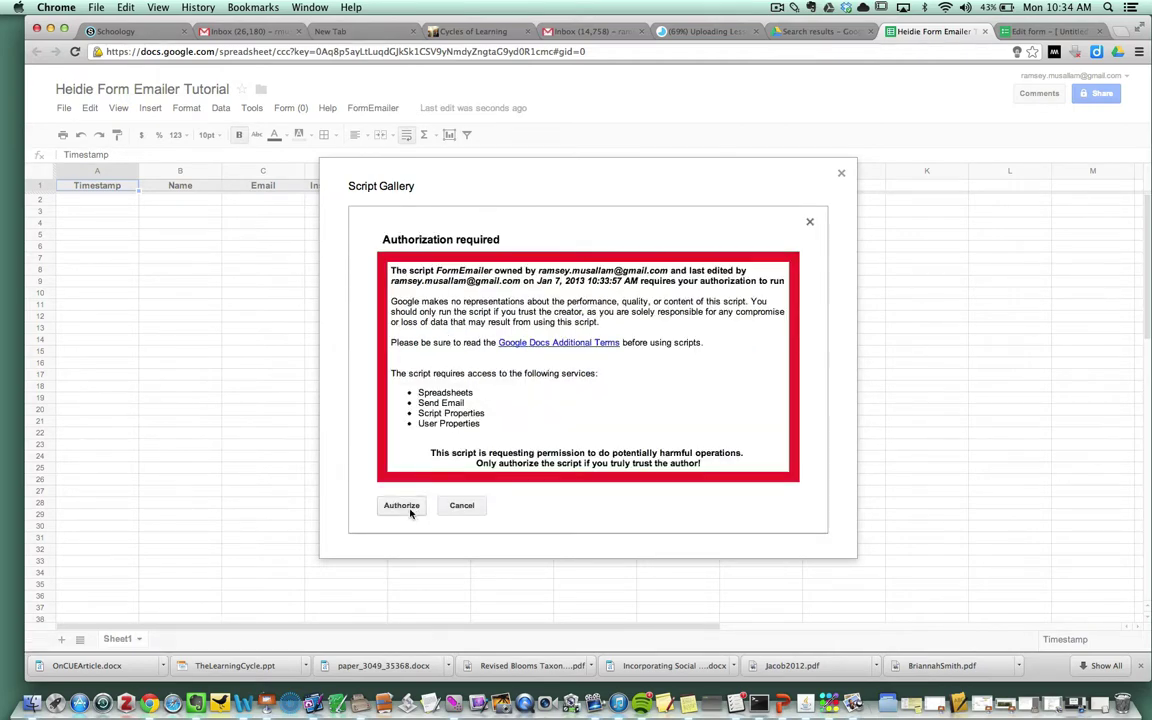
{"action": "left_click", "coordinate": [401, 505]}
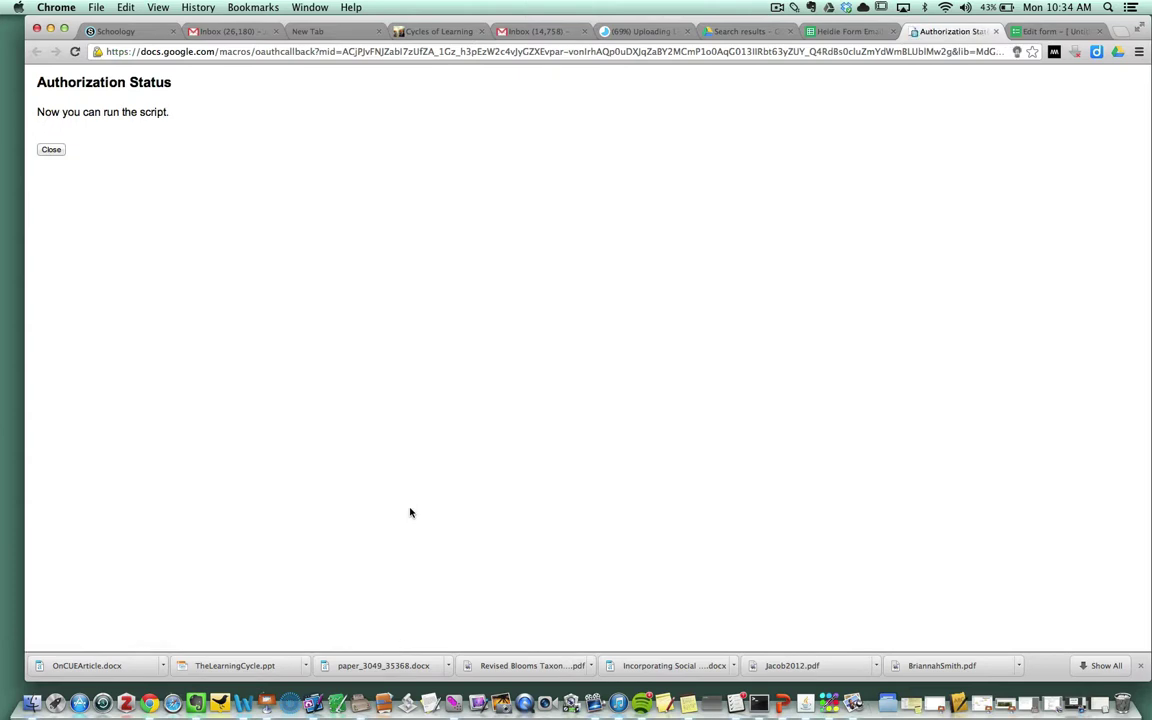
{"action": "left_click", "coordinate": [51, 149]}
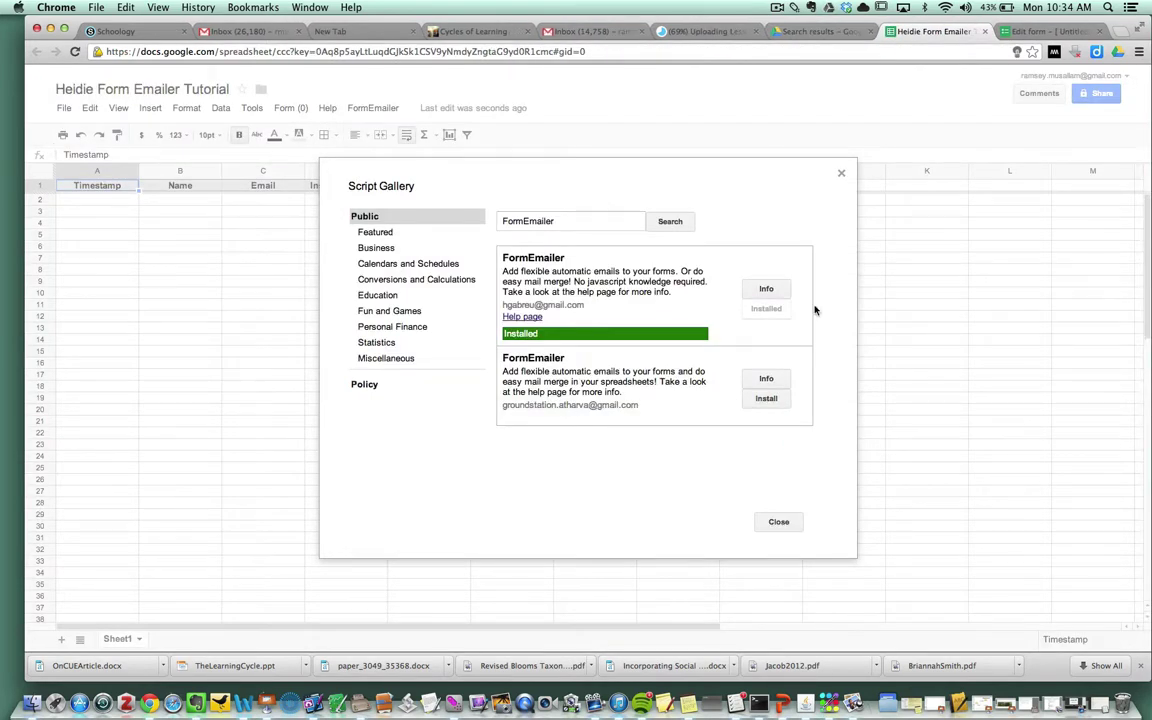
{"action": "left_click", "coordinate": [777, 525]}
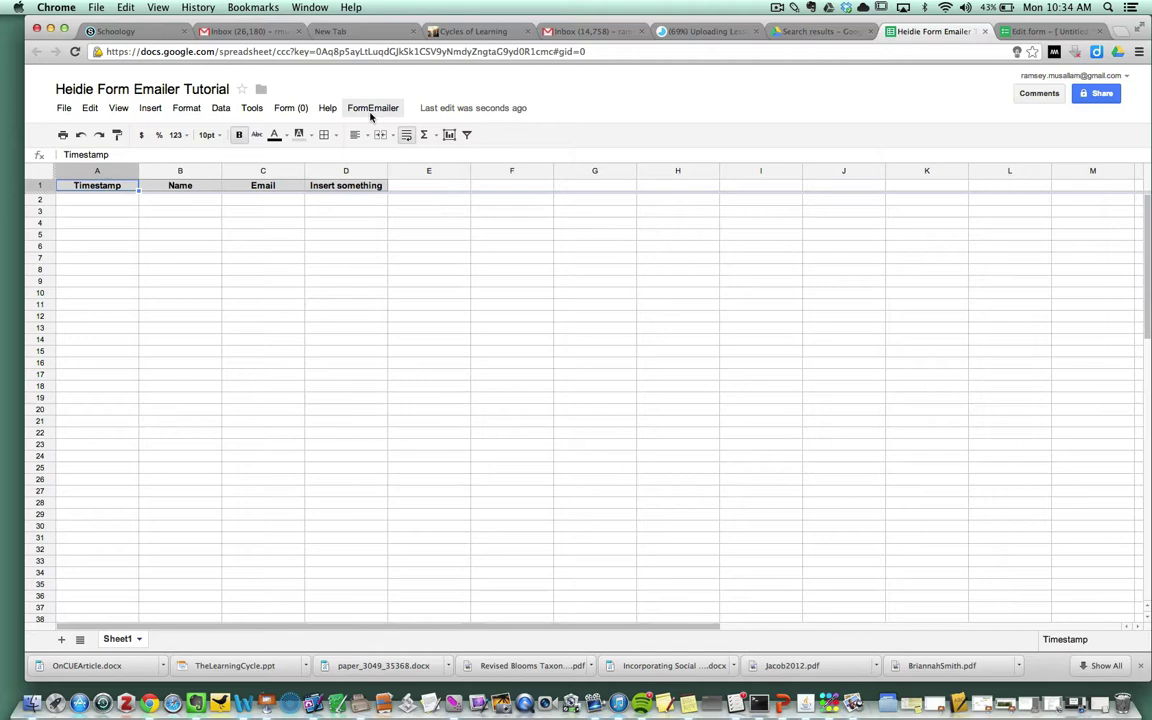
Step: Run FormEmailer > Install, then check the new FormEmailer sheet and Sheet1's status column
{"action": "left_click", "coordinate": [370, 110]}
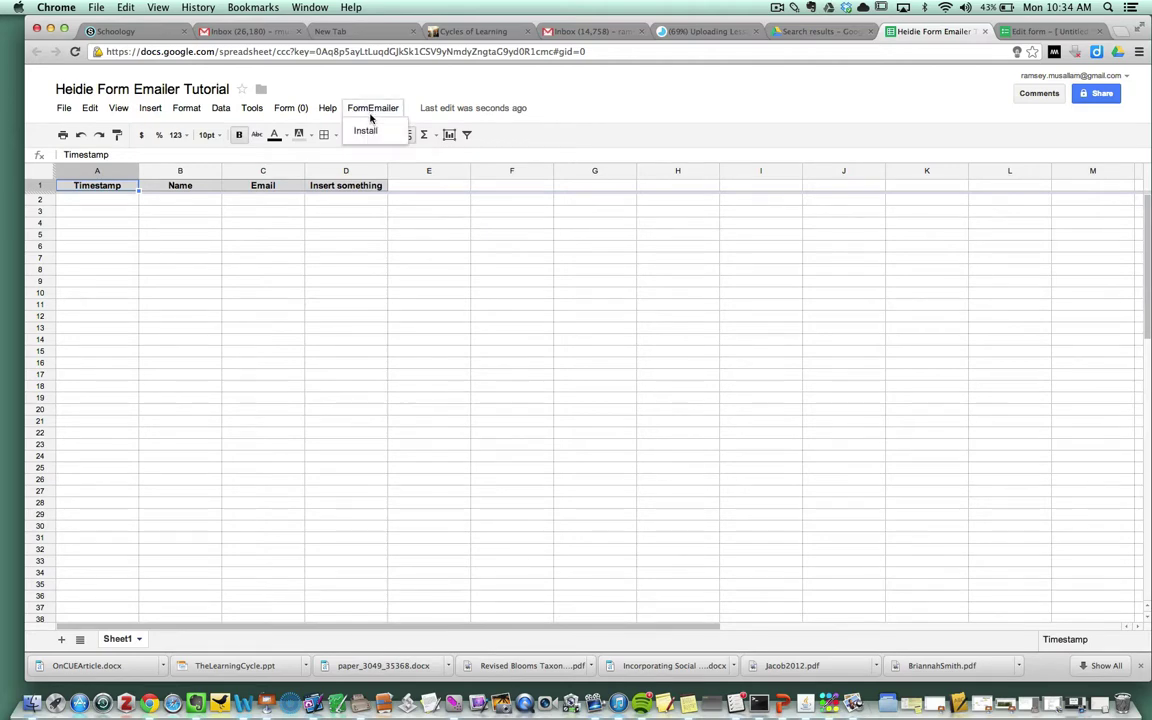
{"action": "left_click", "coordinate": [365, 130]}
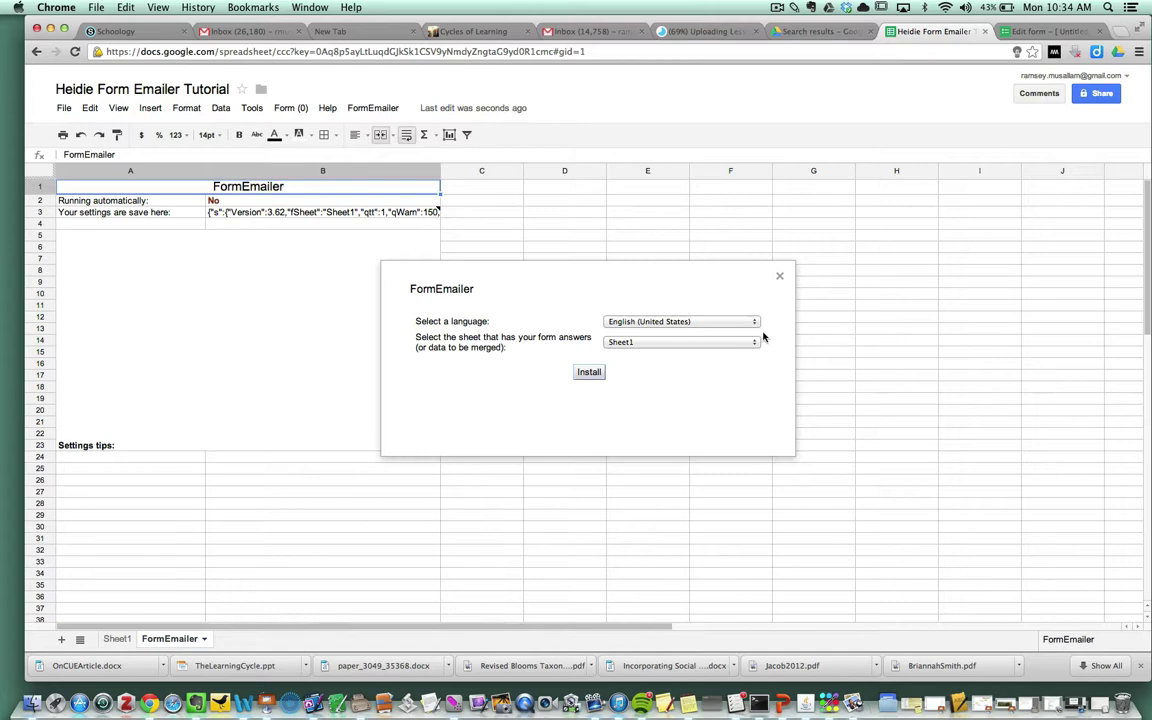
{"action": "left_click", "coordinate": [779, 276]}
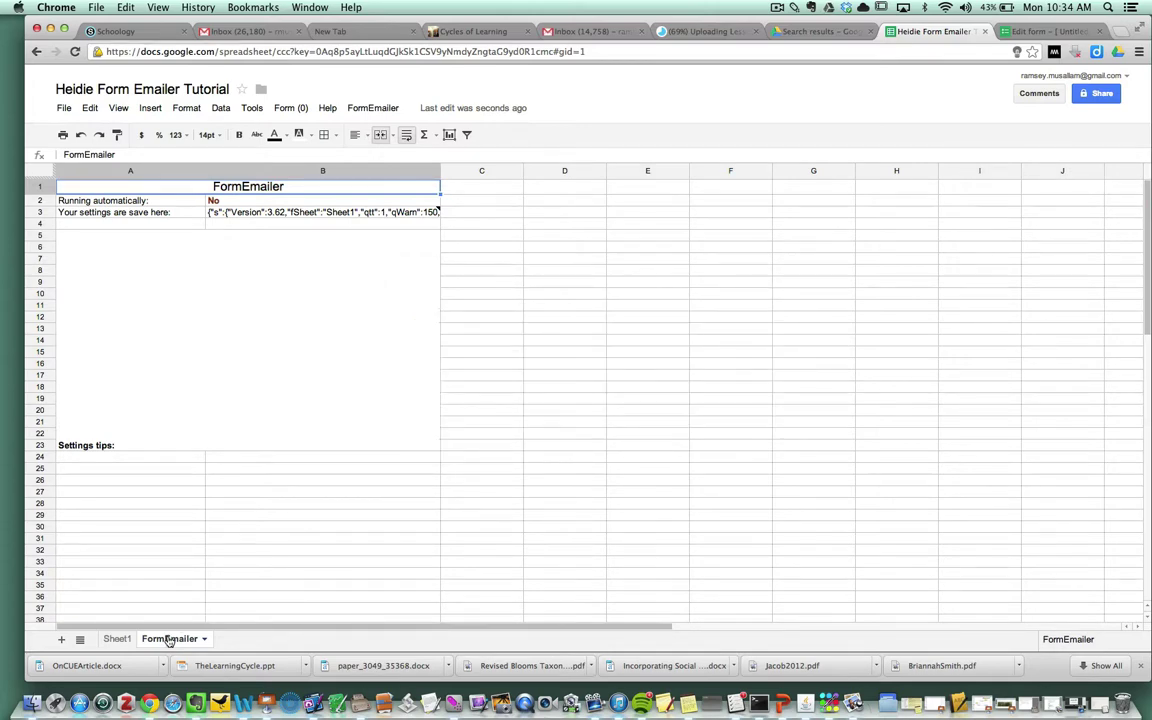
{"action": "left_click", "coordinate": [117, 638]}
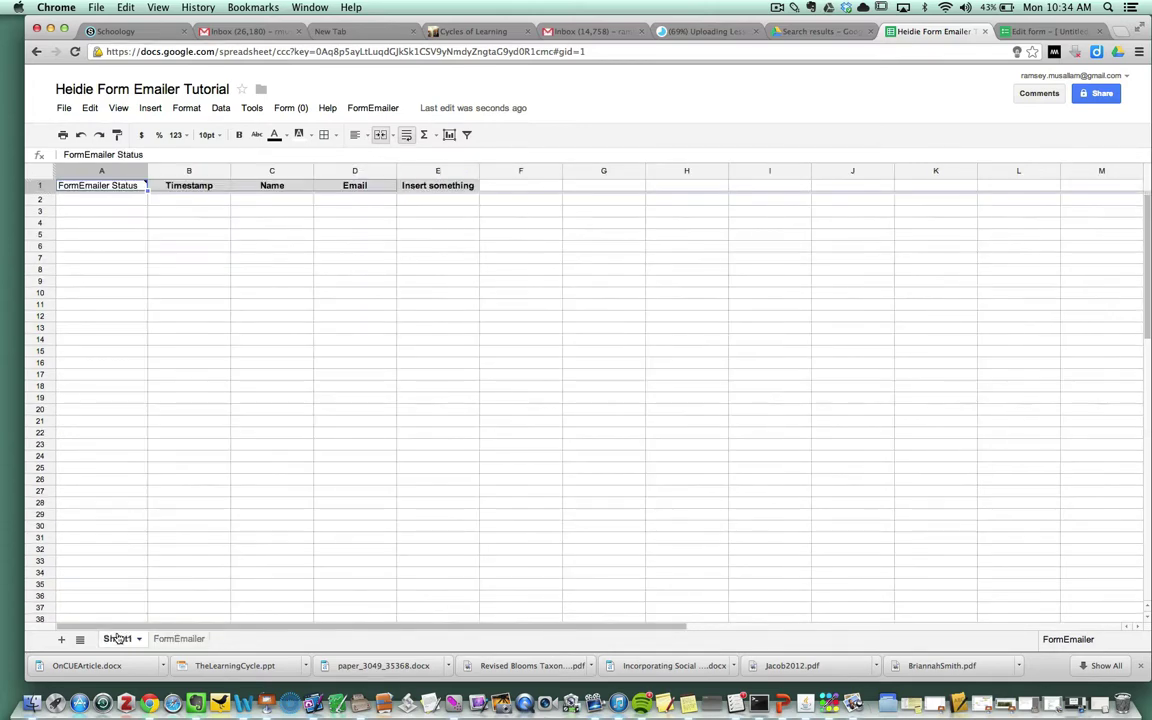
{"action": "left_click", "coordinate": [175, 640]}
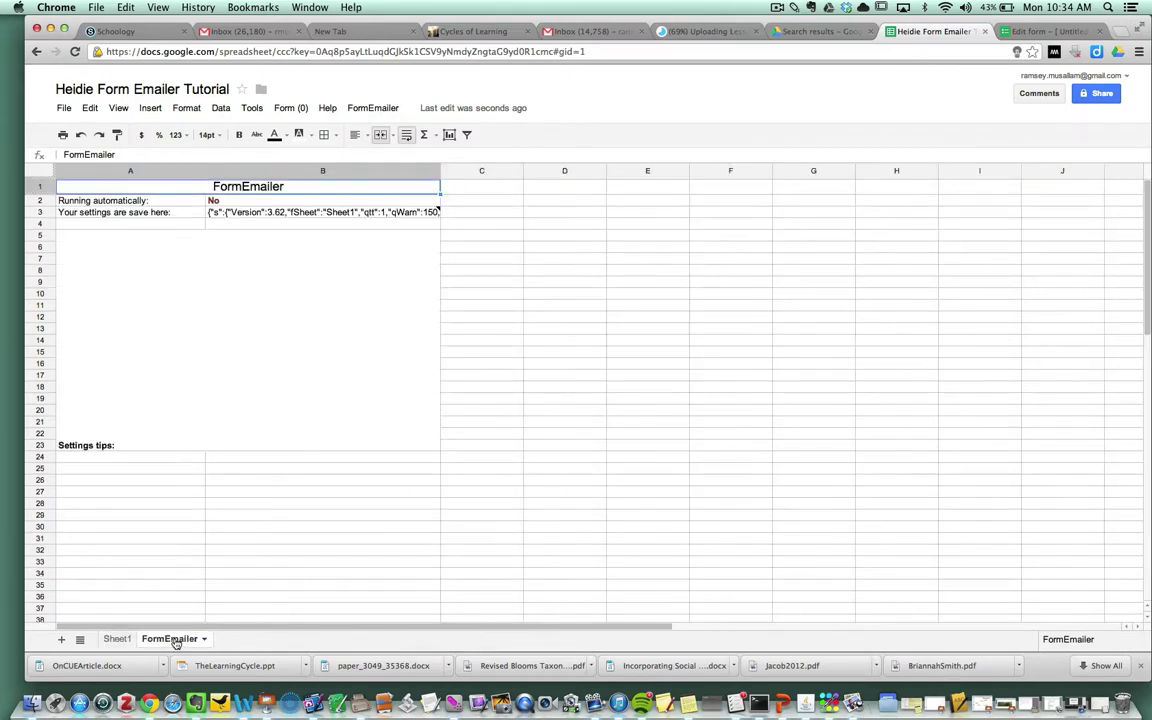
{"action": "left_click", "coordinate": [117, 638]}
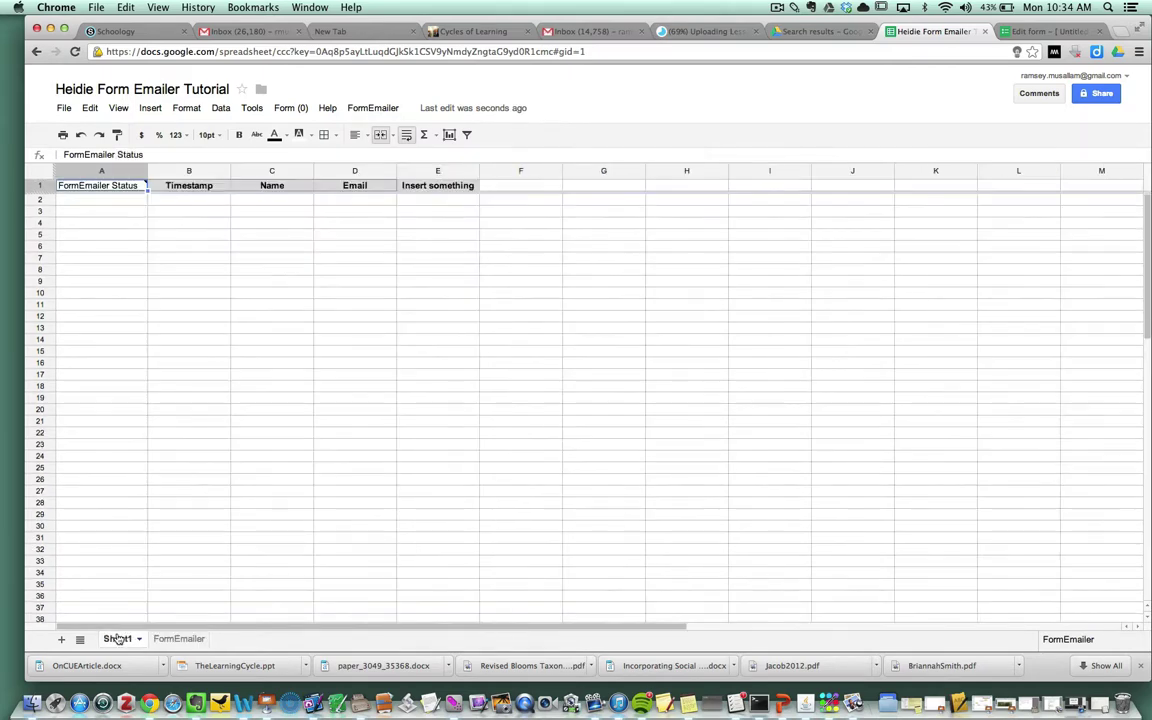
Step: Open FormEmailer settings and replace the sender name with the observer's name
{"action": "left_click", "coordinate": [375, 108]}
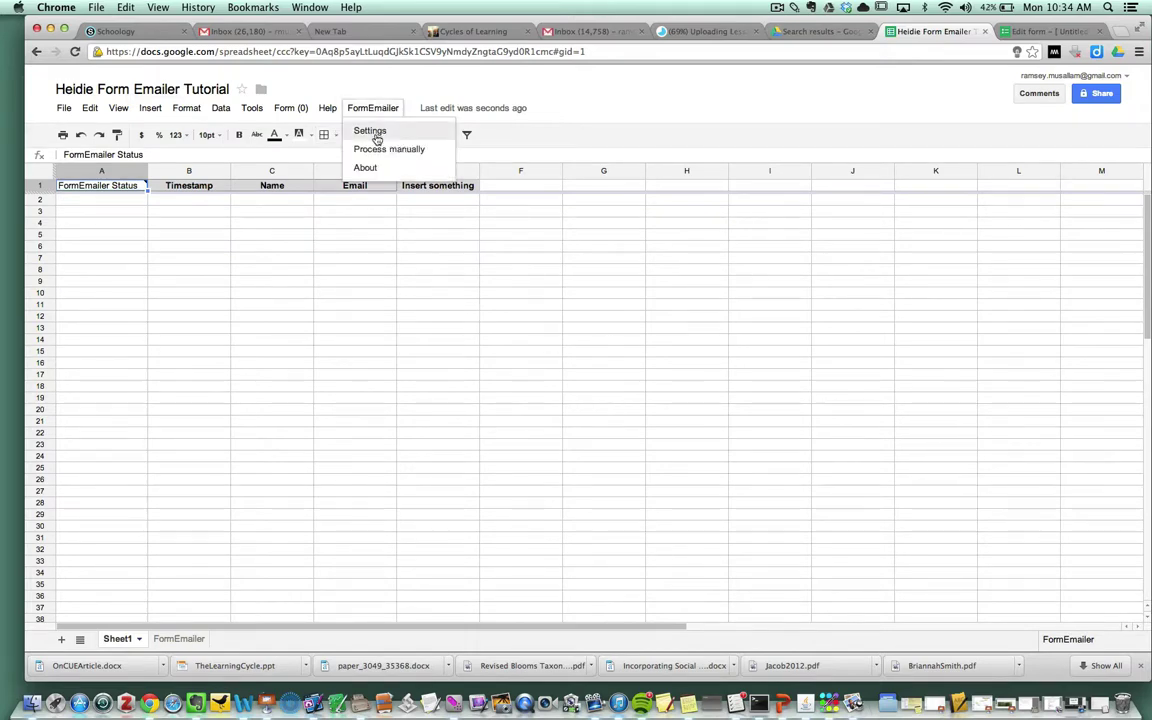
{"action": "left_click", "coordinate": [370, 131]}
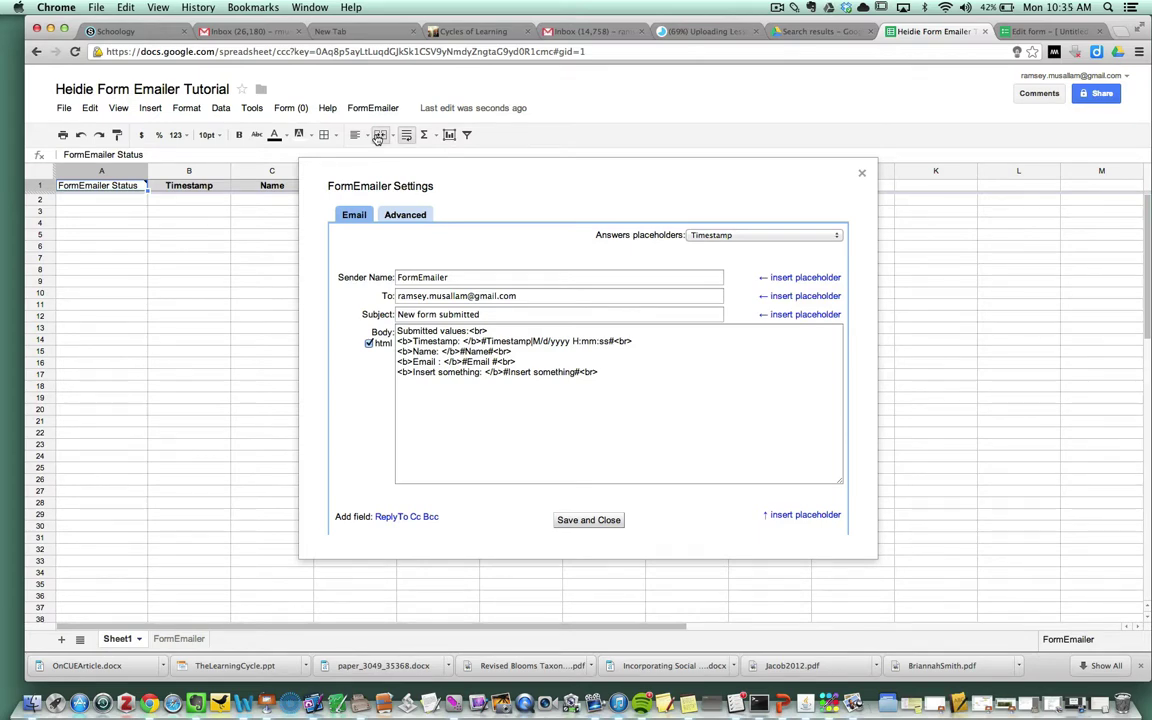
{"action": "left_click_drag", "start_coordinate": [470, 277], "coordinate": [345, 271]}
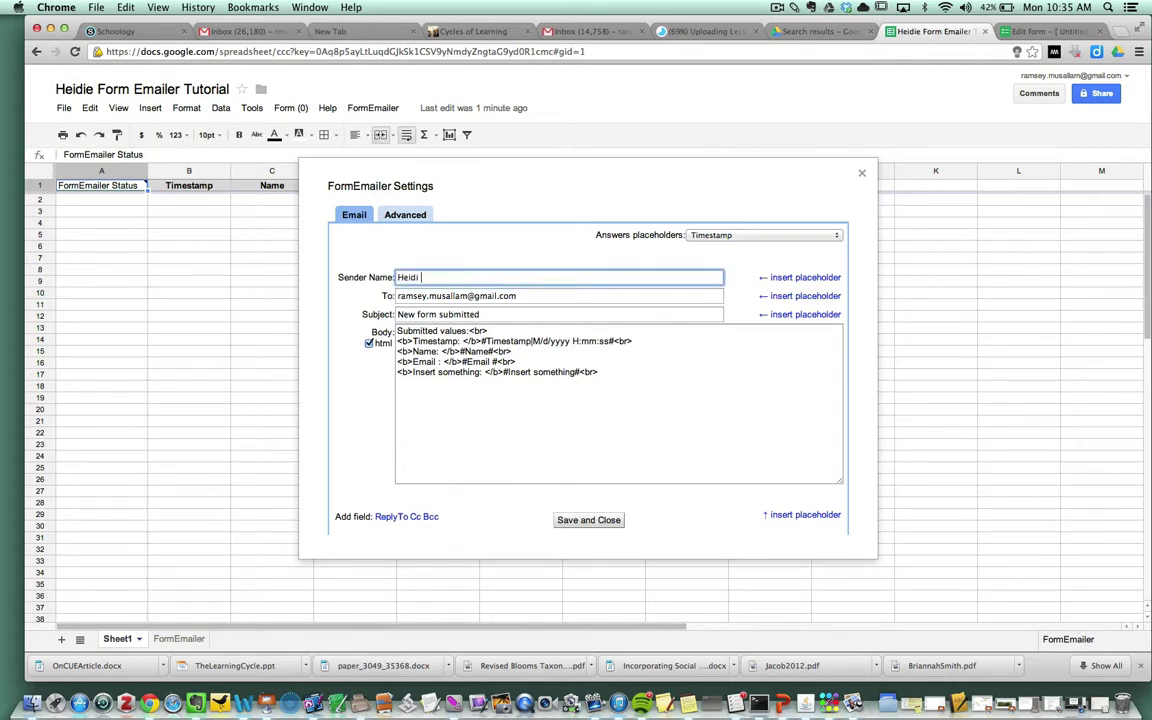
Step: Replace the To address with the #Email# answer placeholder
{"action": "left_click", "coordinate": [543, 296]}
{"action": "triple_click", "coordinate": [543, 296]}
{"action": "key", "text": "BackSpace"}
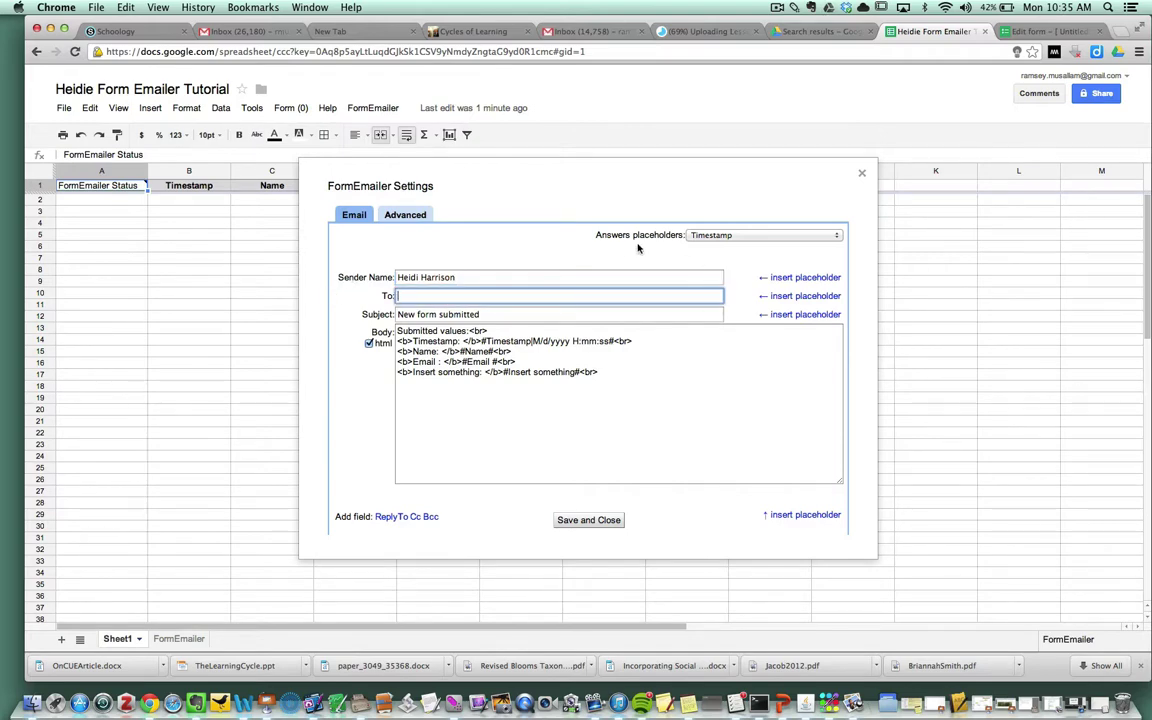
{"action": "left_click", "coordinate": [832, 240]}
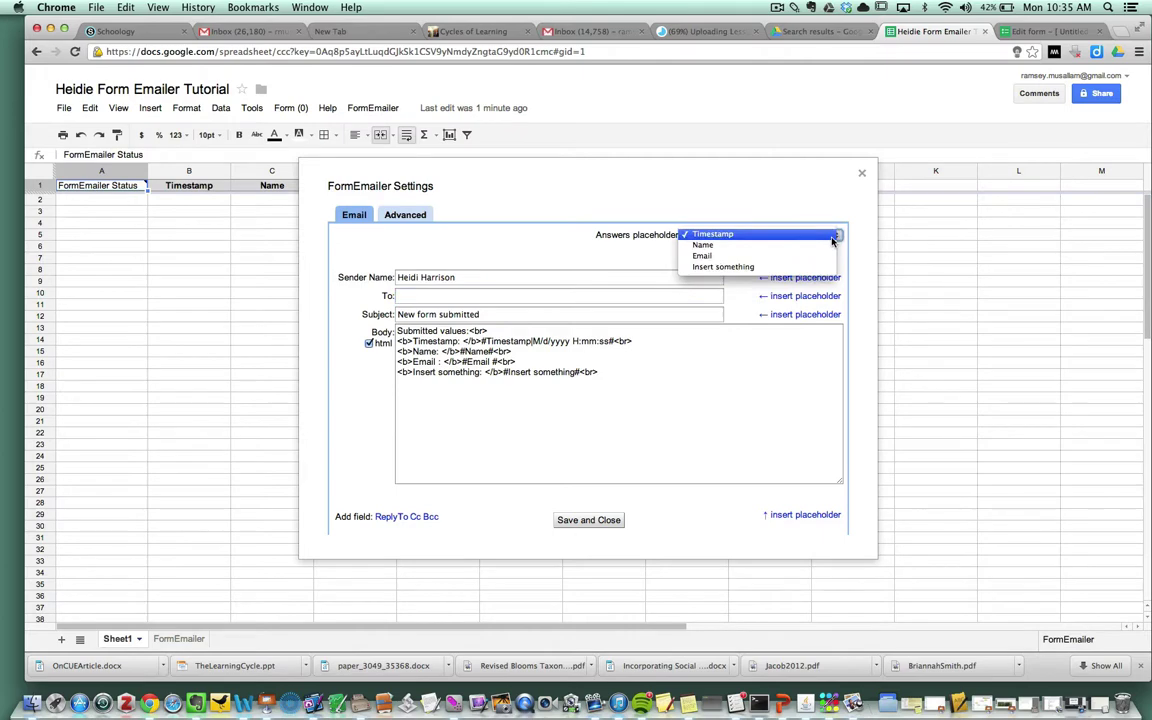
{"action": "left_click", "coordinate": [763, 257]}
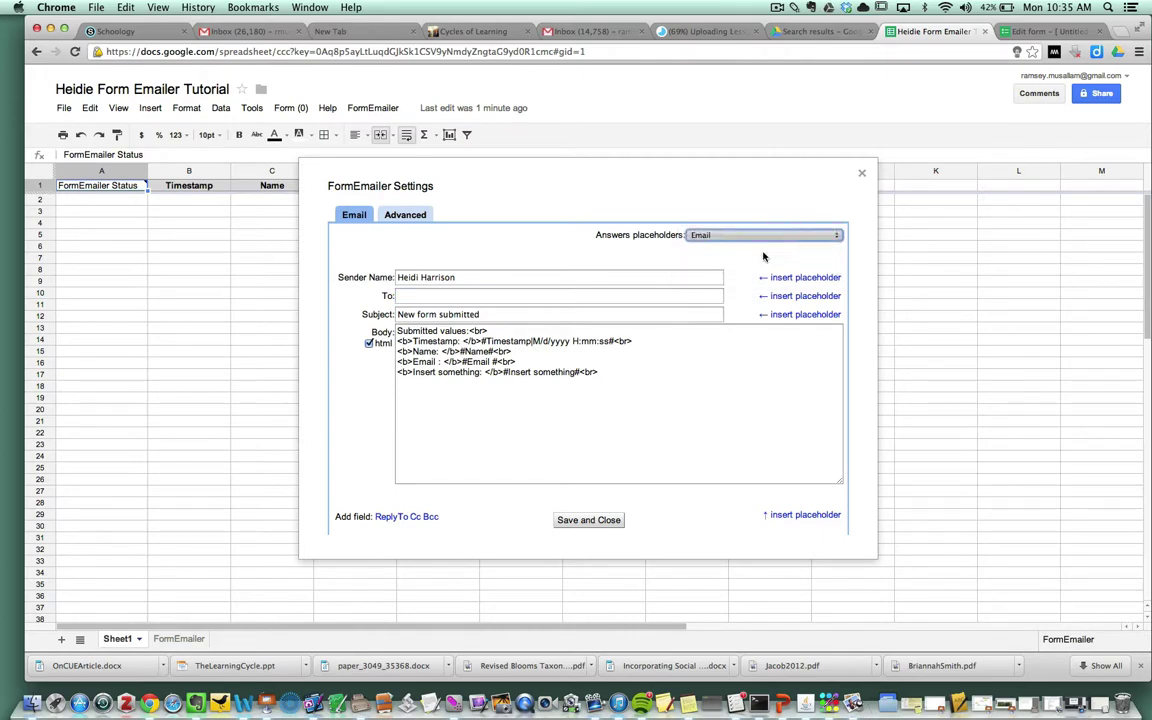
{"action": "left_click", "coordinate": [794, 297]}
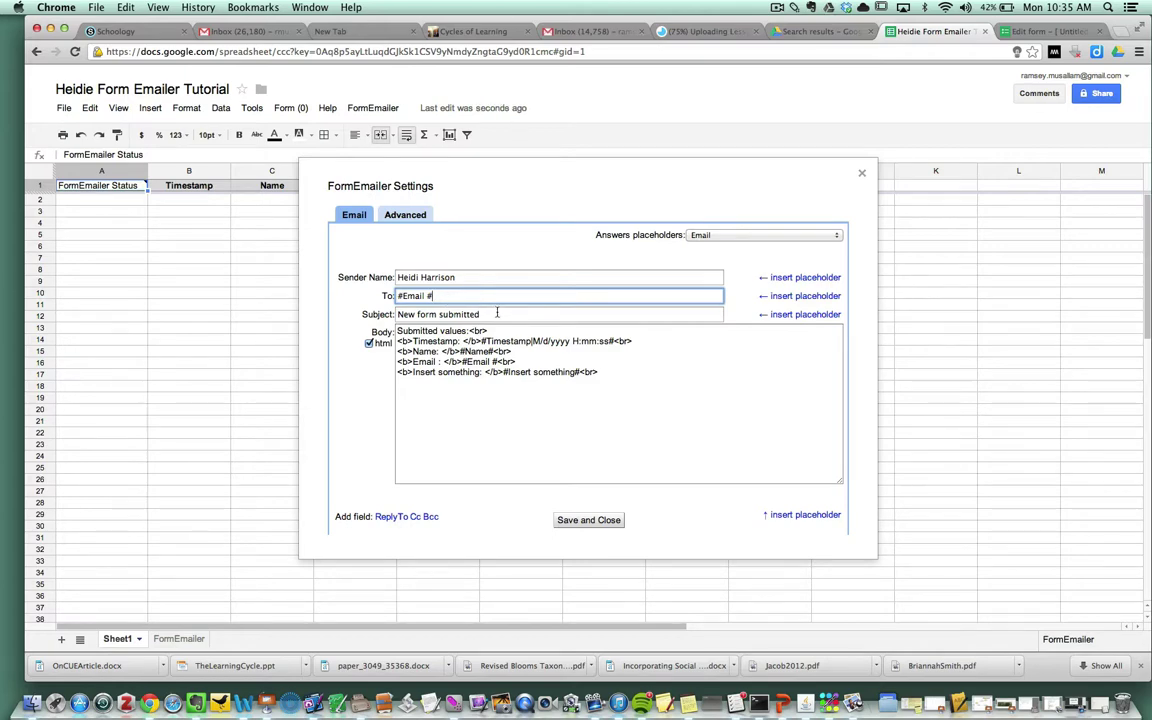
Step: Set the email subject to 'Observation Report'
{"action": "left_click_drag", "start_coordinate": [480, 315], "coordinate": [398, 315]}
{"action": "type", "text": "Obsevation"}
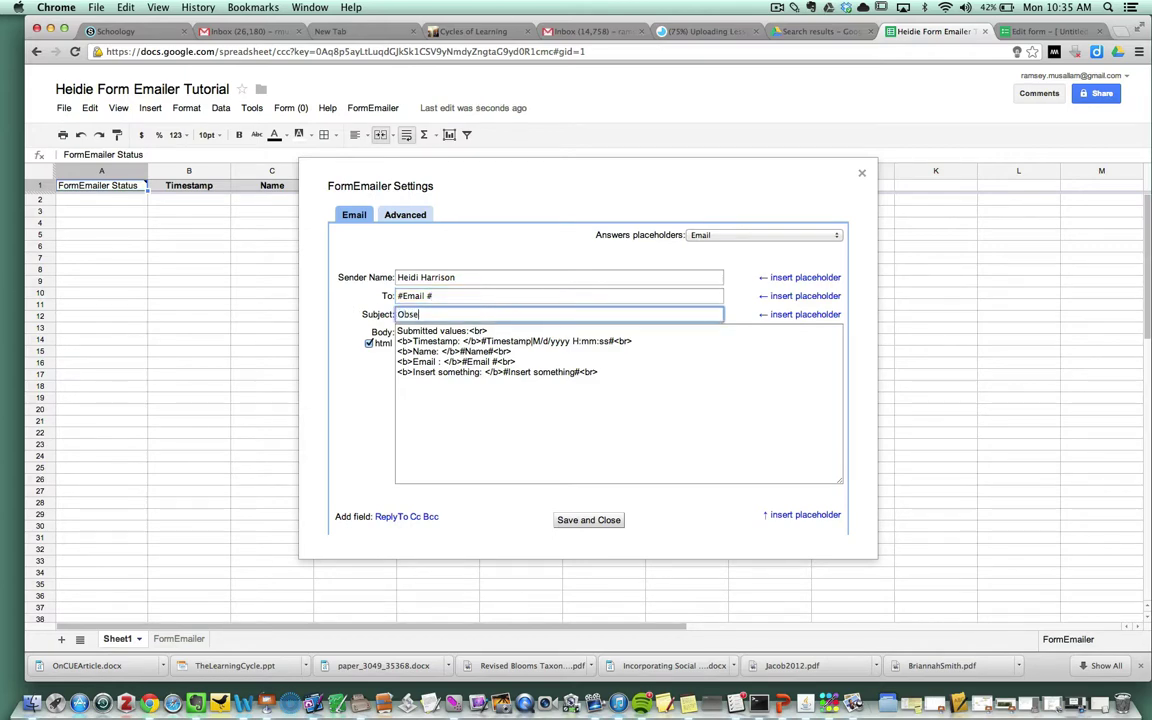
{"action": "key", "text": "BackSpace"}
{"action": "key", "text": "BackSpace"}
{"action": "key", "text": "BackSpace"}
{"action": "key", "text": "BackSpace"}
{"action": "key", "text": "BackSpace"}
{"action": "key", "text": "BackSpace"}
{"action": "type", "text": "rvation Report"}
Step: Turn off HTML and replace the body with 'Hi' plus the #Name# placeholder
{"action": "left_click", "coordinate": [369, 343]}
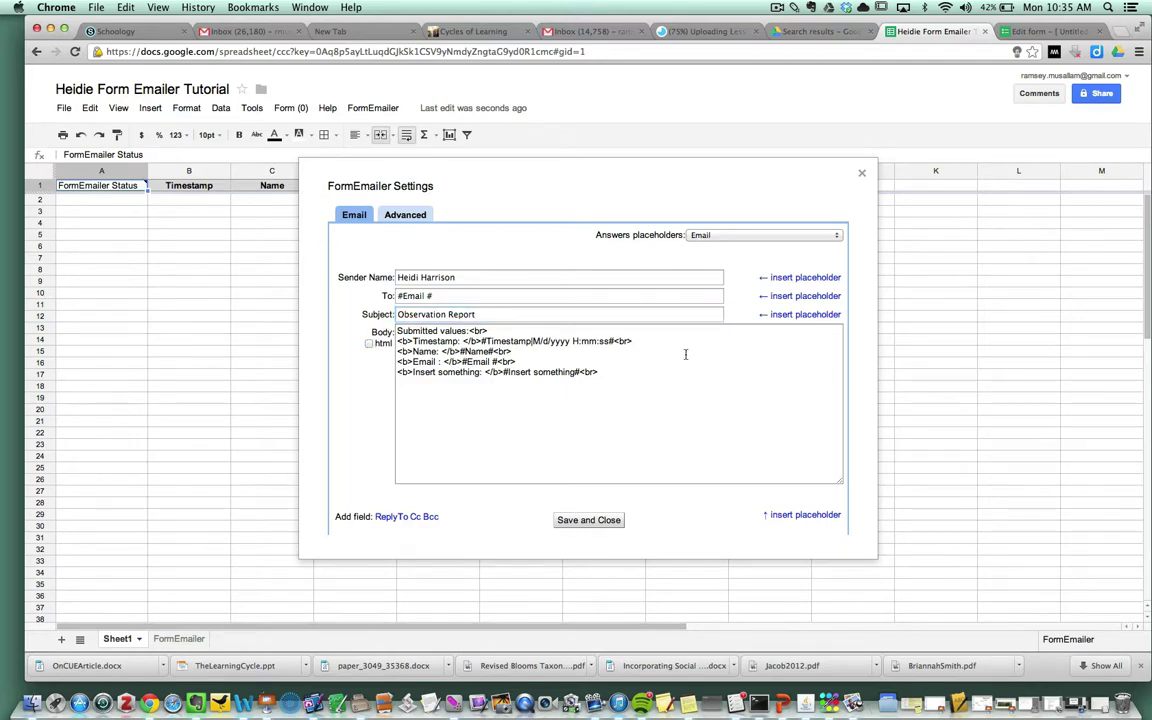
{"action": "left_click_drag", "start_coordinate": [622, 375], "coordinate": [349, 285]}
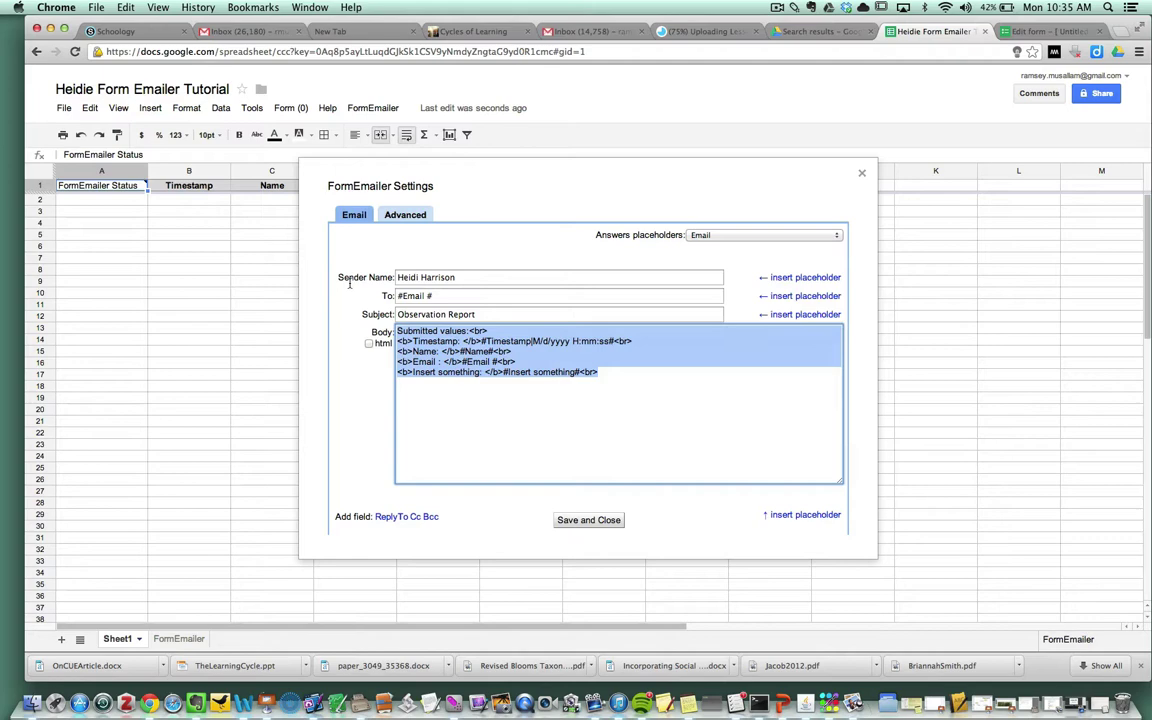
{"action": "key", "text": "BackSpace"}
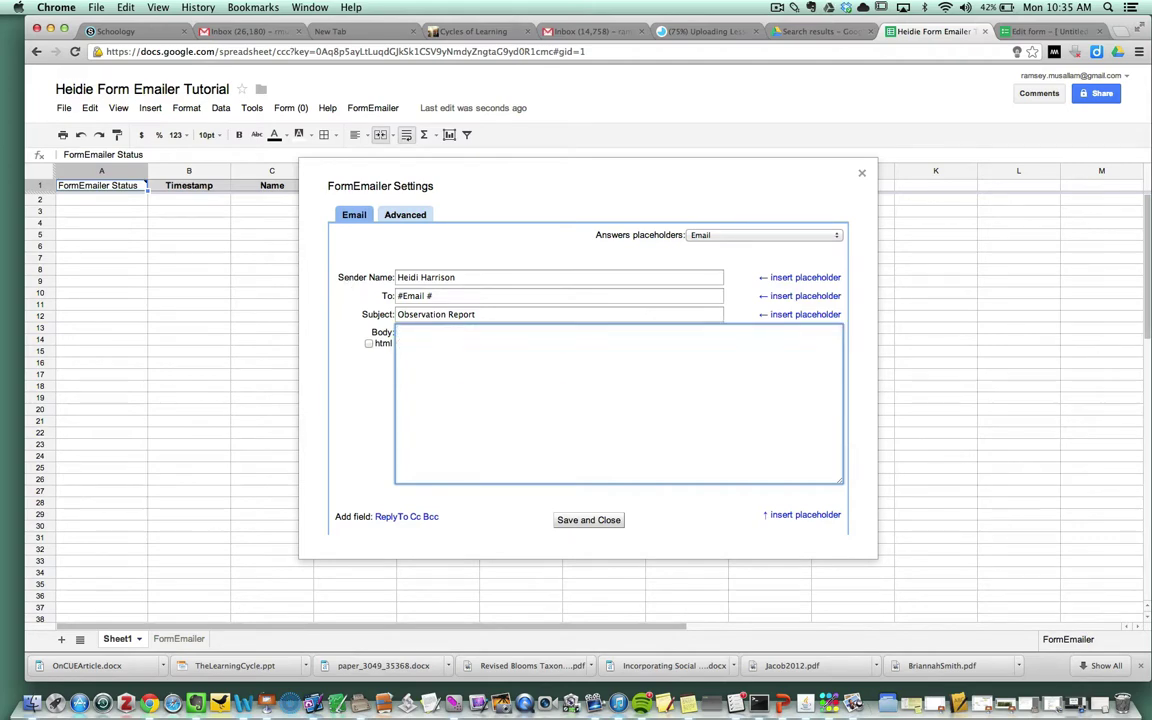
{"action": "type", "text": "Hi"}
{"action": "left_click", "coordinate": [827, 236]}
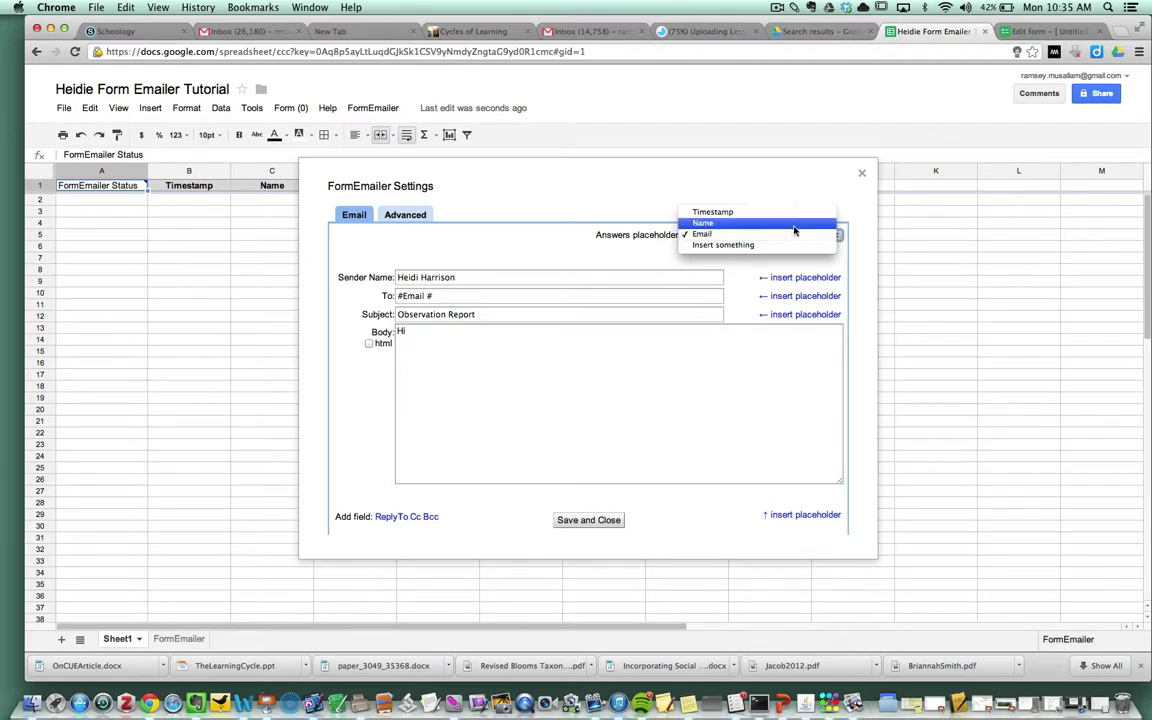
{"action": "left_click", "coordinate": [794, 226]}
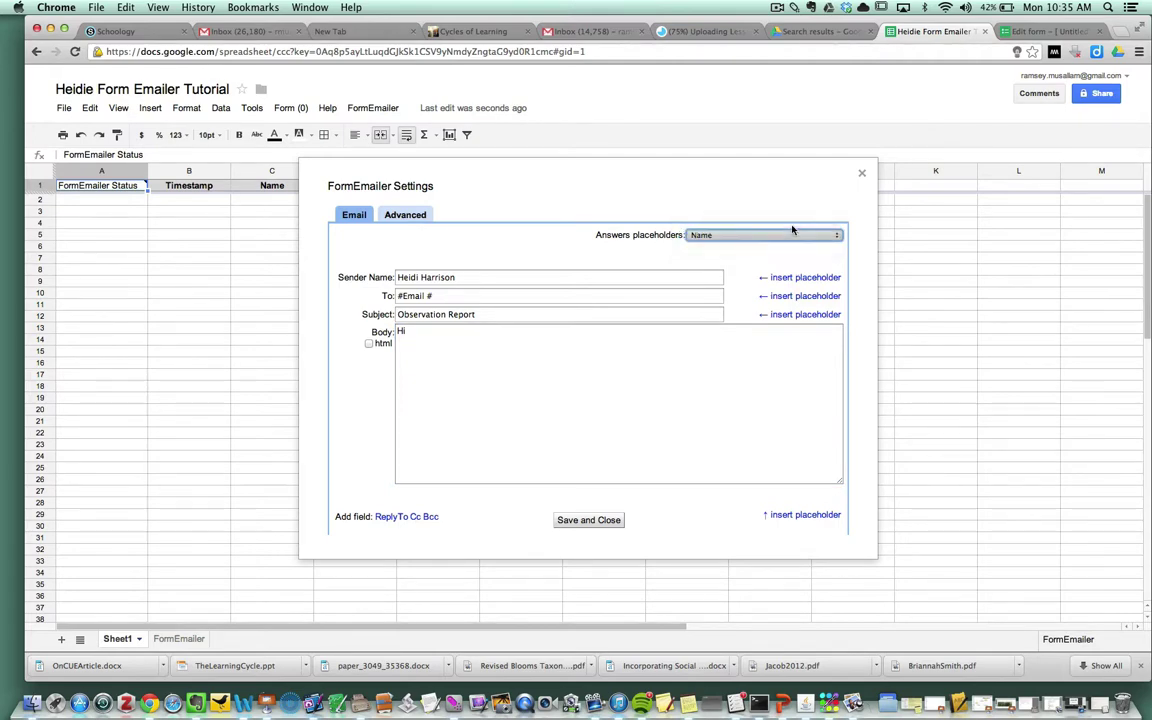
{"action": "left_click", "coordinate": [416, 333]}
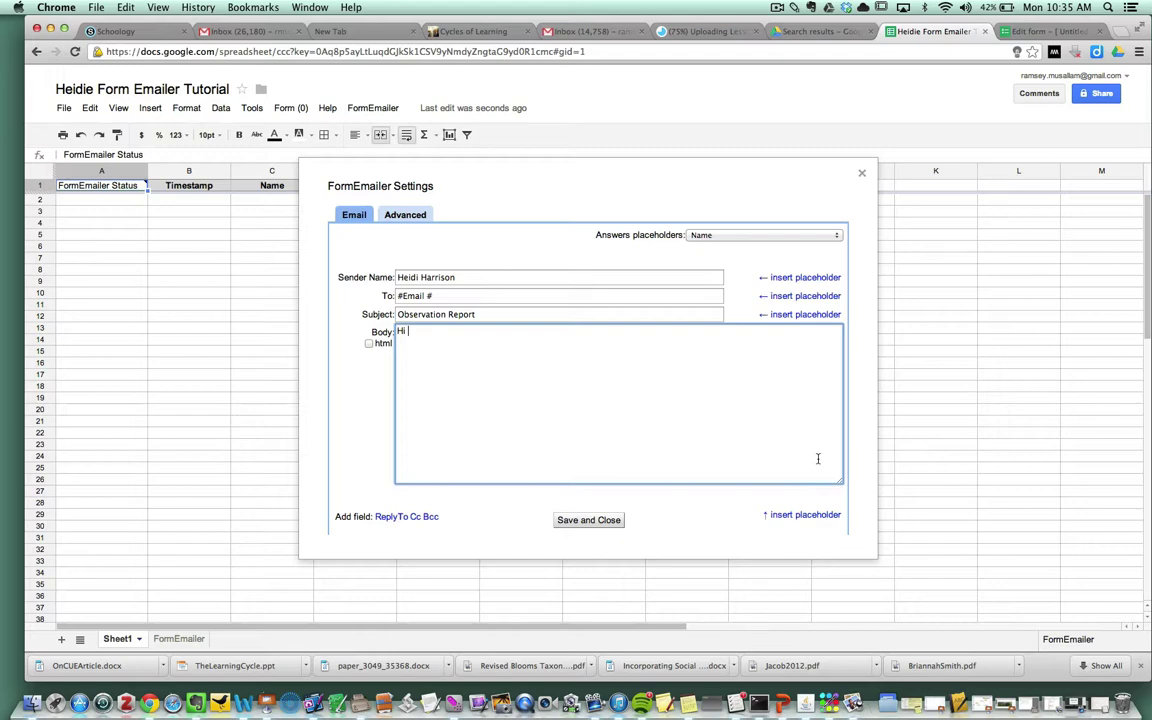
{"action": "left_click", "coordinate": [806, 515]}
Step: Make the greeting 'Hi #Name#,' and add the line 'Below is your observation Report:'
{"action": "left_click", "coordinate": [397, 342]}
{"action": "key", "text": "BackSpace"}
{"action": "type", "text": ","}
{"action": "key", "text": "Return"}
{"action": "key", "text": "Return"}
{"action": "type", "text": "Below is your observation Rep"}
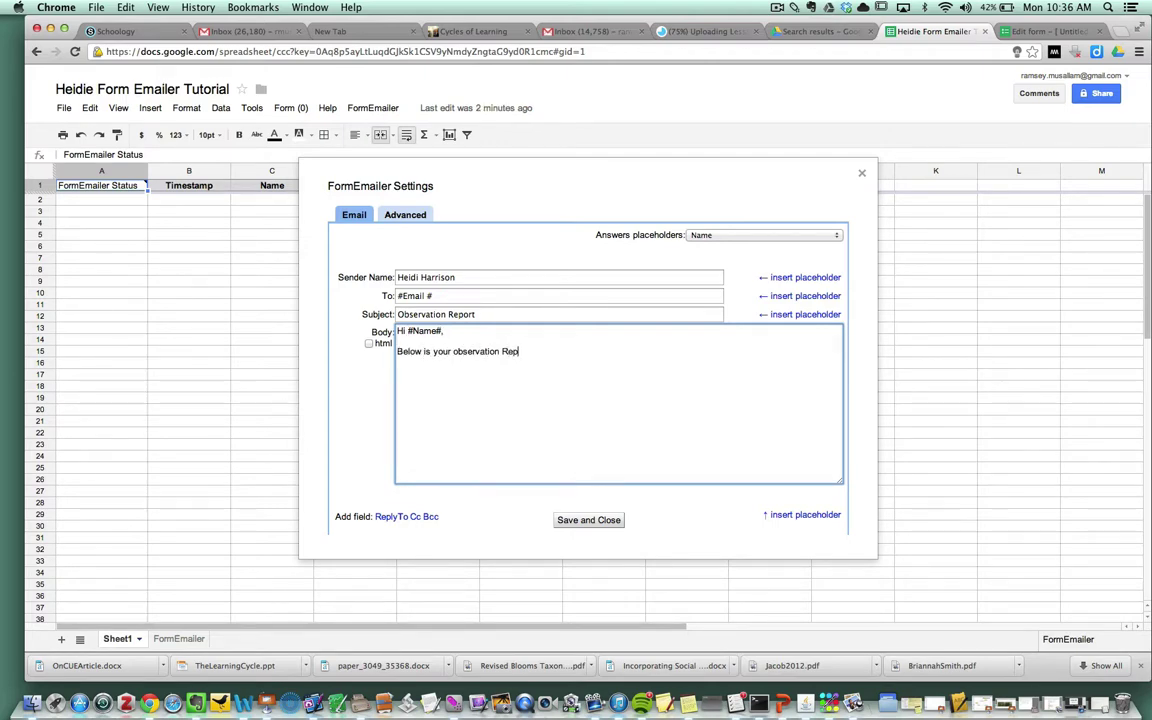
{"action": "type", "text": "ort:"}
{"action": "key", "text": "Return"}
{"action": "key", "text": "Return"}
Step: Insert the #Insert something# placeholder and sign off with 'Thanks,' and the observer's first name
{"action": "left_click", "coordinate": [818, 236]}
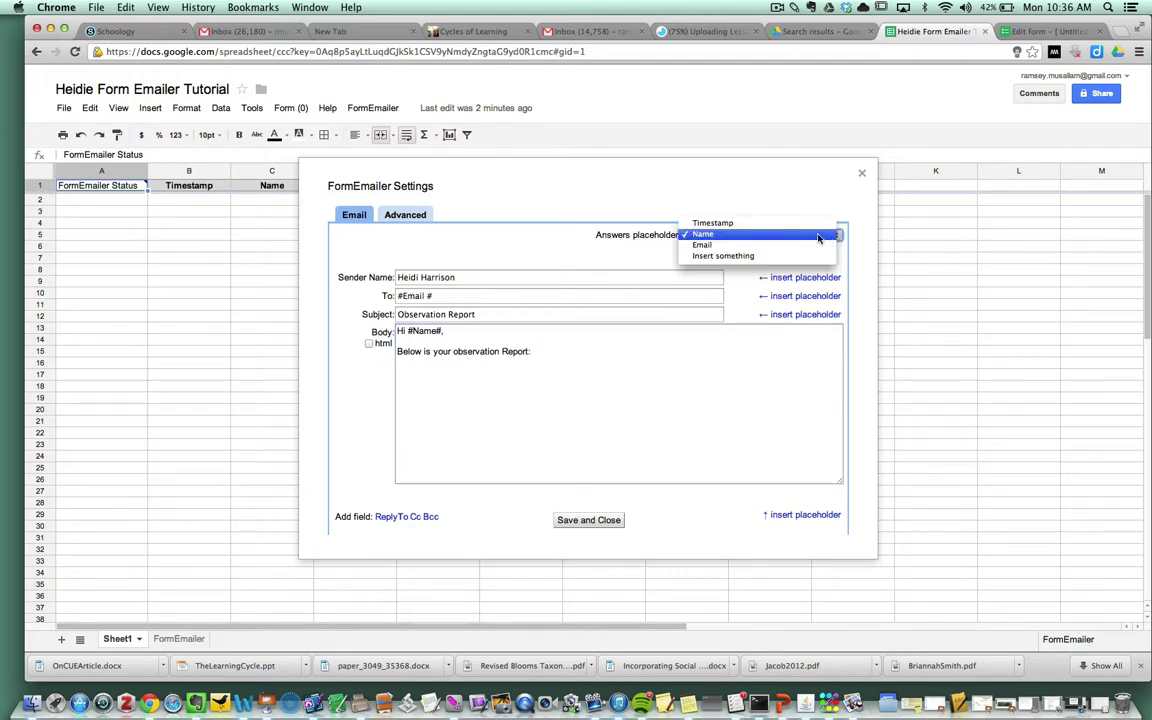
{"action": "left_click", "coordinate": [779, 256]}
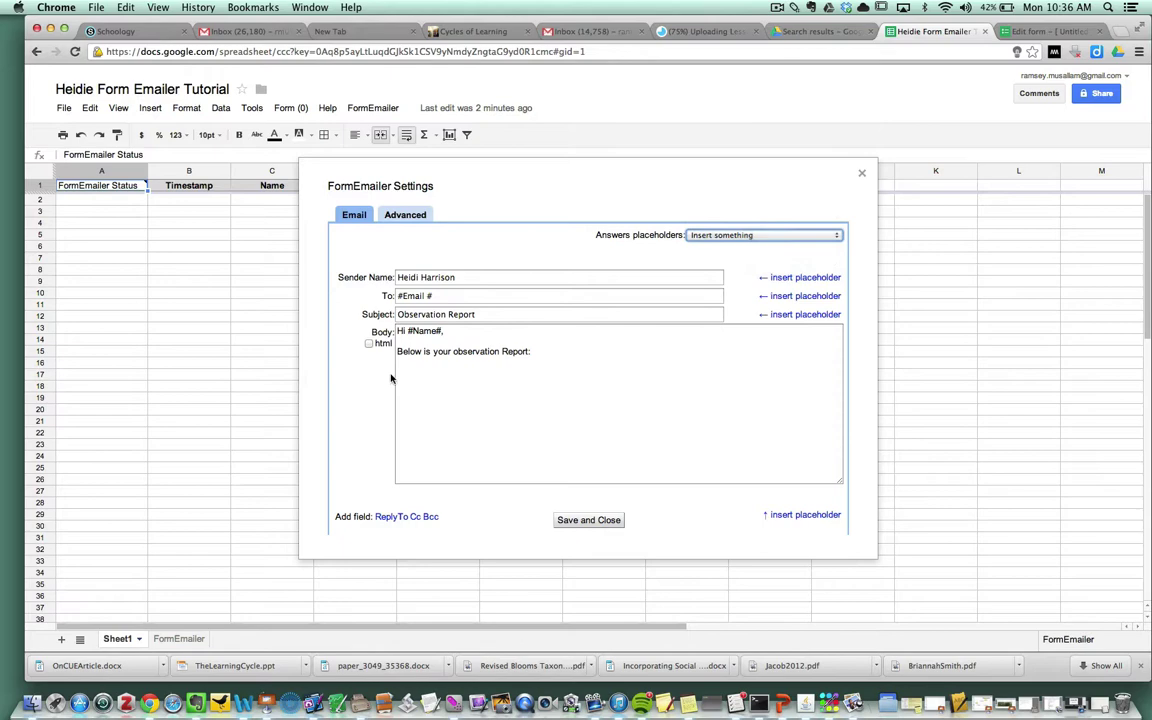
{"action": "left_click", "coordinate": [800, 515]}
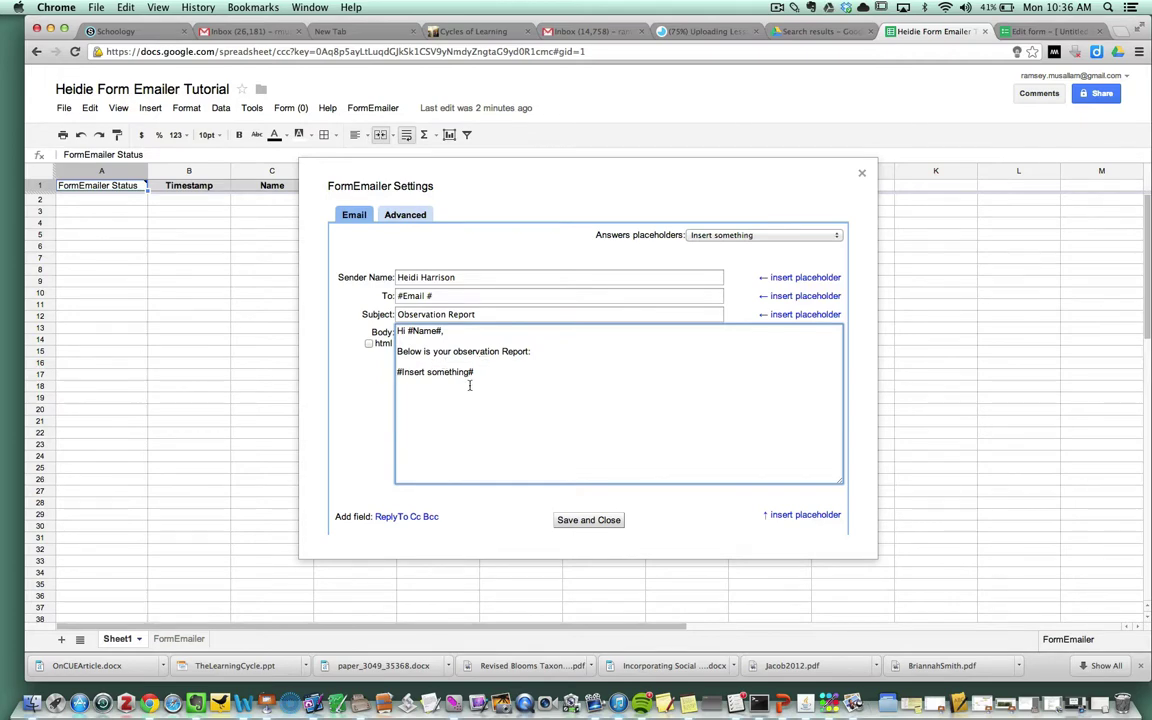
{"action": "key", "text": "Return"}
{"action": "key", "text": "Return"}
{"action": "type", "text": "Thanks,"}
{"action": "key", "text": "Return"}
{"action": "type", "text": "Heidi"}
Step: Remove the stray space so the recipient placeholder reads #Email#
{"action": "left_click", "coordinate": [455, 277]}
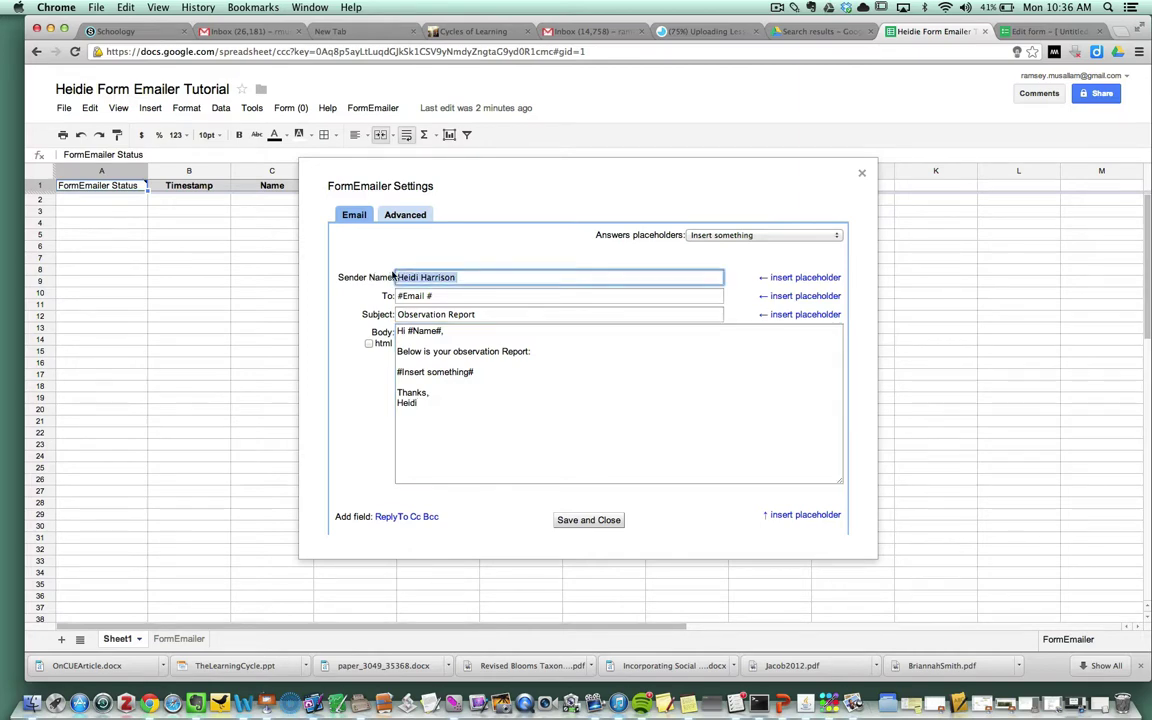
{"action": "left_click", "coordinate": [436, 296]}
{"action": "left_click", "coordinate": [428, 296]}
{"action": "key", "text": "BackSpace"}
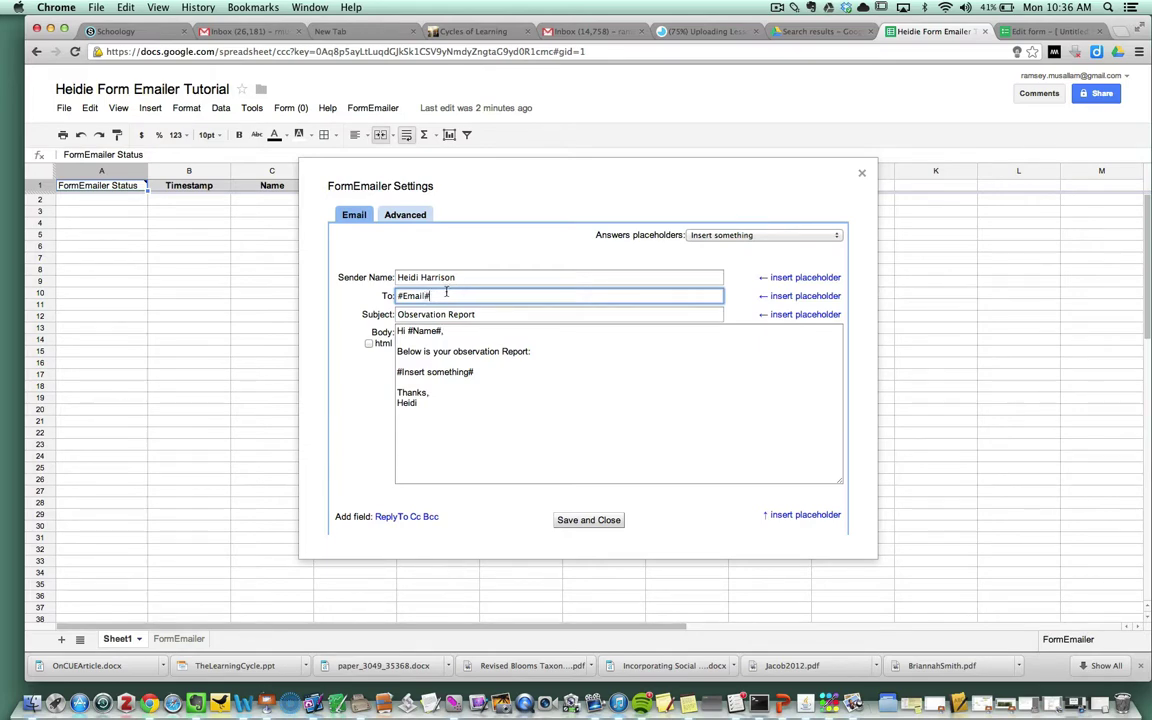
Step: Check the recipient, subject and body placeholder, then save and close the settings
{"action": "left_click_drag", "start_coordinate": [446, 292], "coordinate": [396, 290]}
{"action": "left_click_drag", "start_coordinate": [480, 314], "coordinate": [407, 335]}
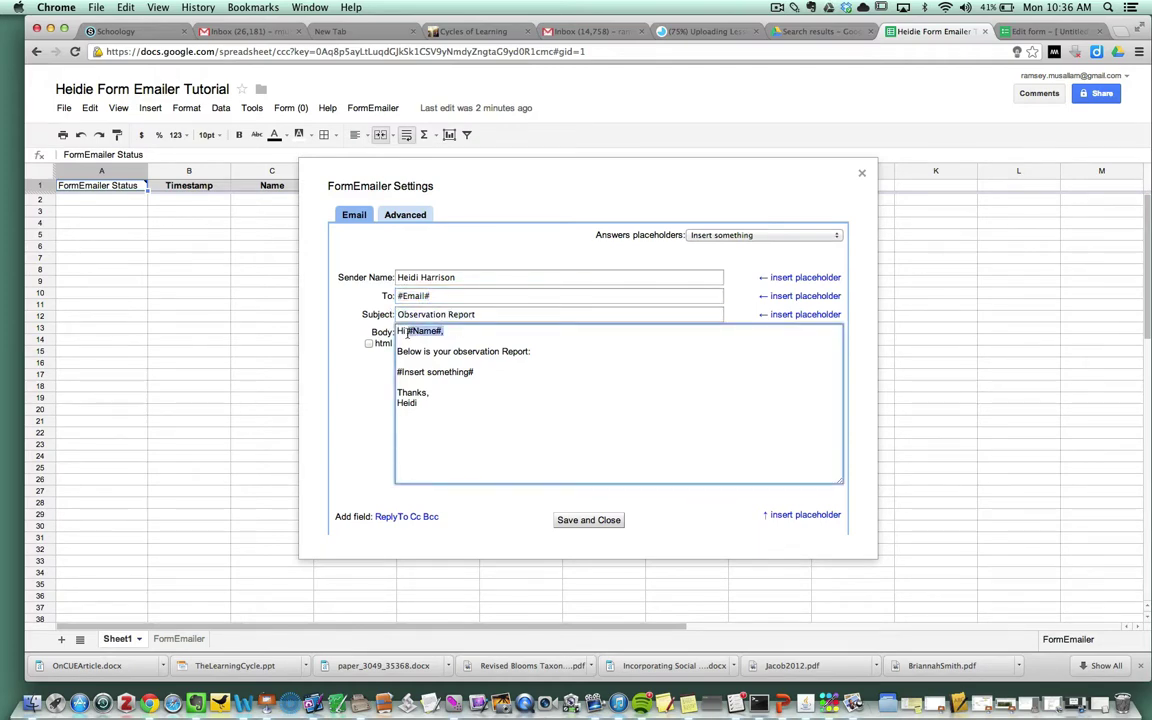
{"action": "left_click", "coordinate": [534, 351]}
{"action": "left_click_drag", "start_coordinate": [476, 371], "coordinate": [390, 367]}
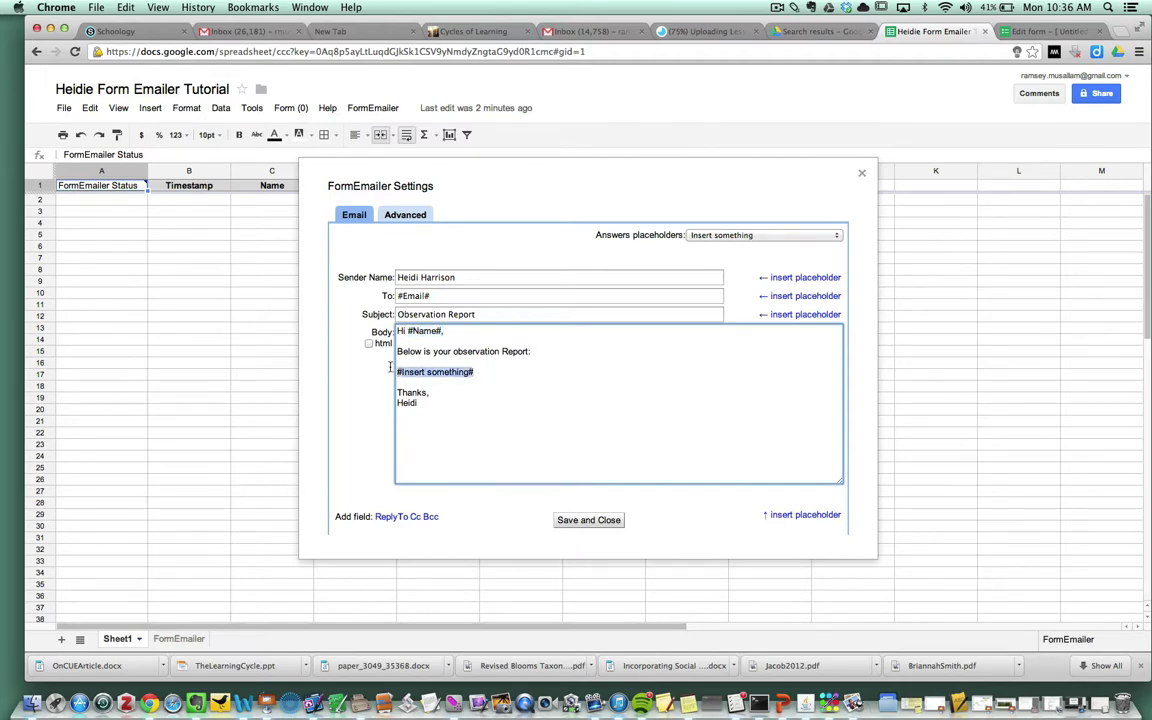
{"action": "left_click", "coordinate": [599, 526]}
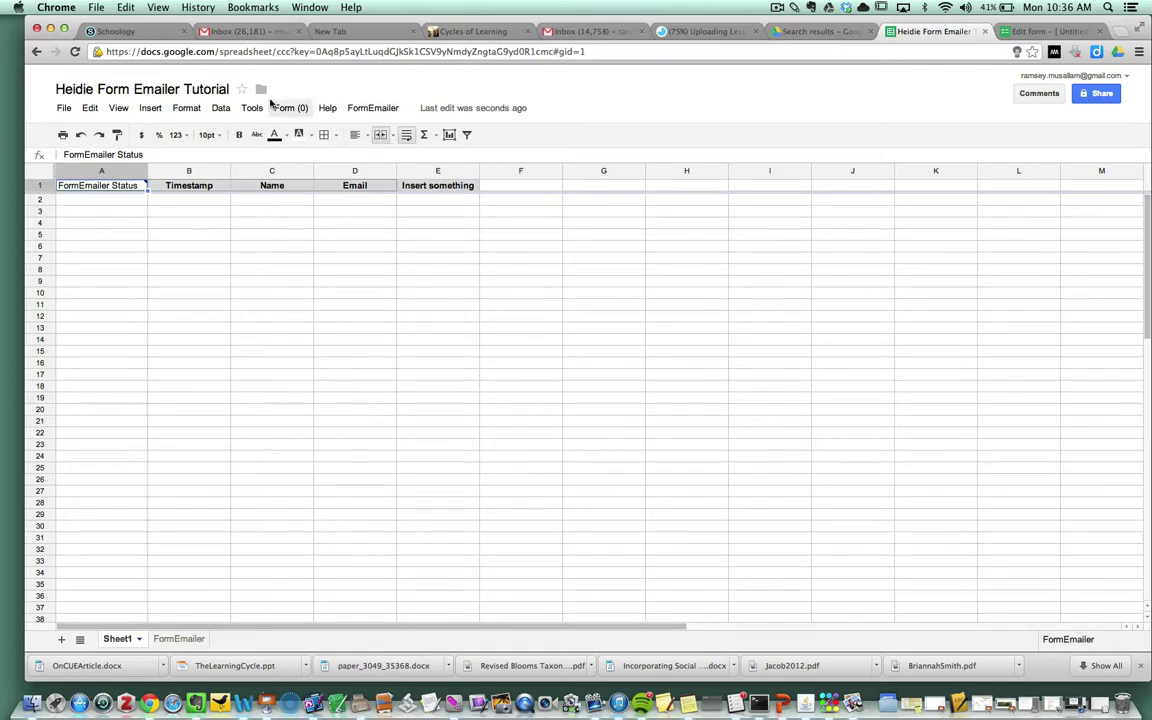
Step: Review the script functions in Script manager, then open FormEmailer.gs in the script editor
{"action": "left_click", "coordinate": [253, 109]}
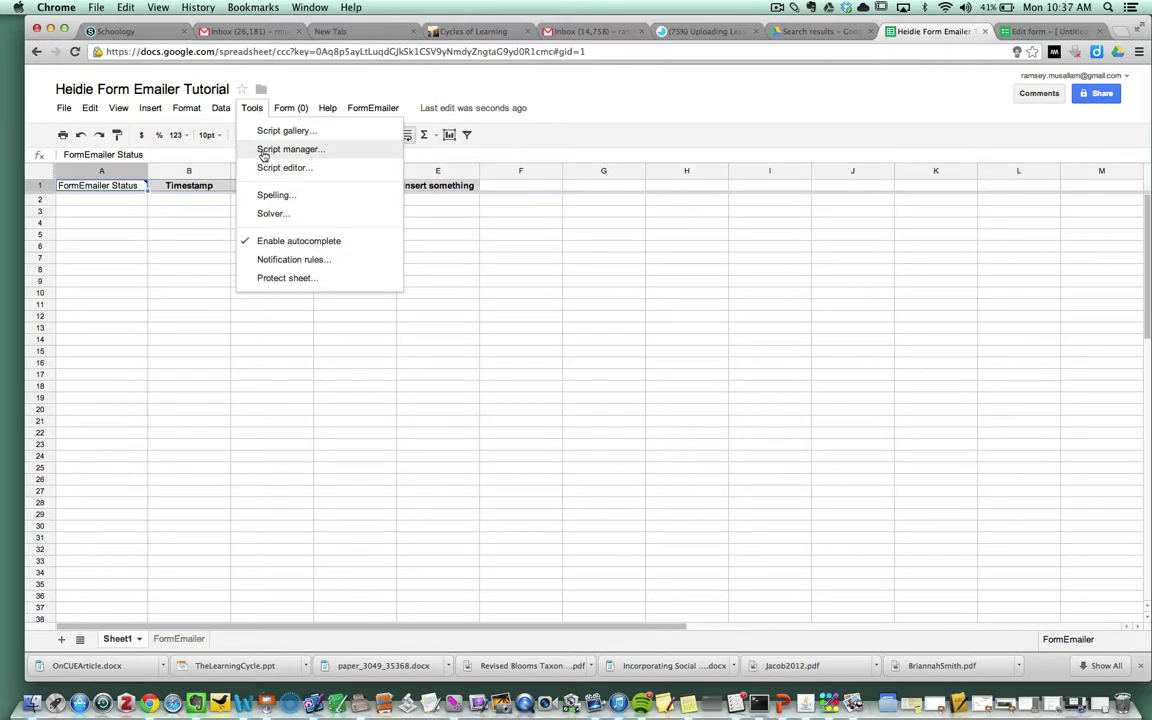
{"action": "left_click", "coordinate": [264, 150]}
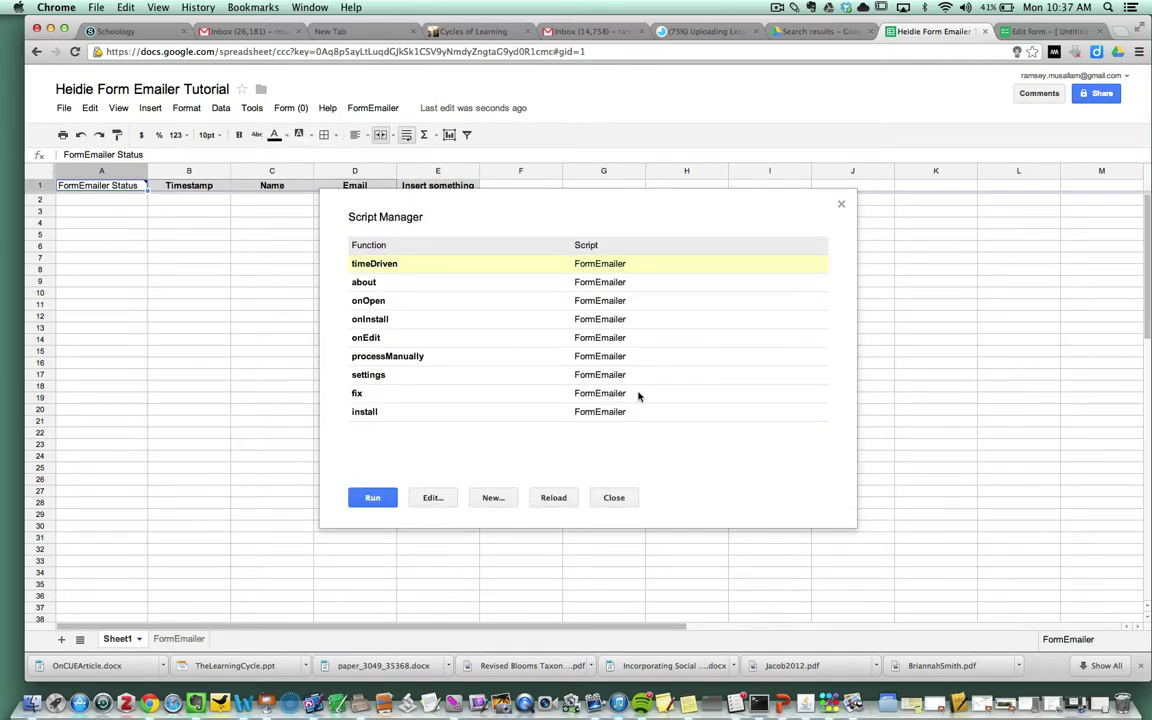
{"action": "left_click", "coordinate": [616, 498]}
{"action": "left_click", "coordinate": [251, 107]}
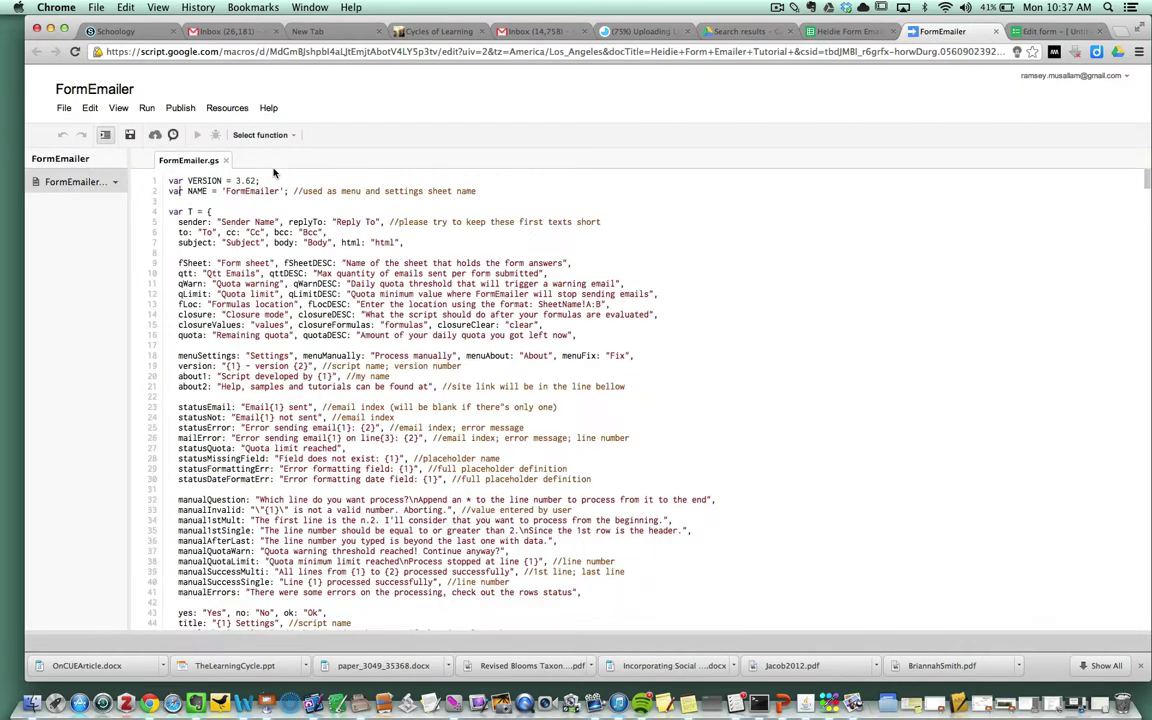
Step: Open the current script's triggers and add a new trigger running timeDriven
{"action": "left_click", "coordinate": [240, 112]}
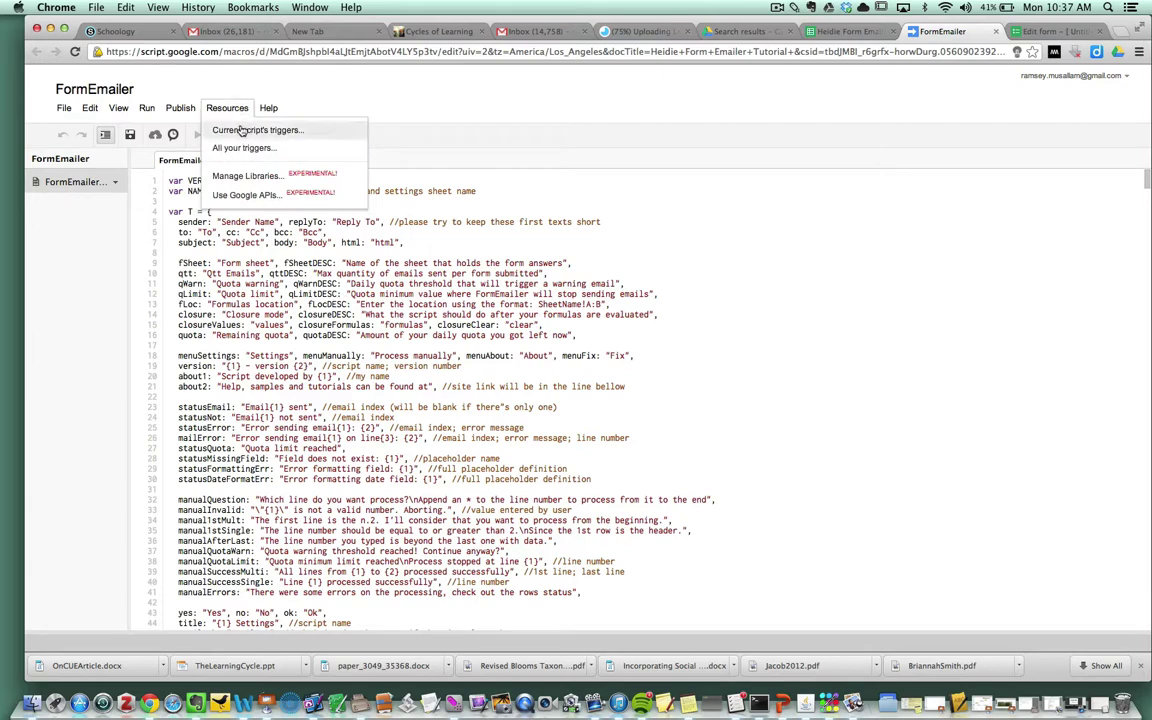
{"action": "left_click", "coordinate": [242, 131]}
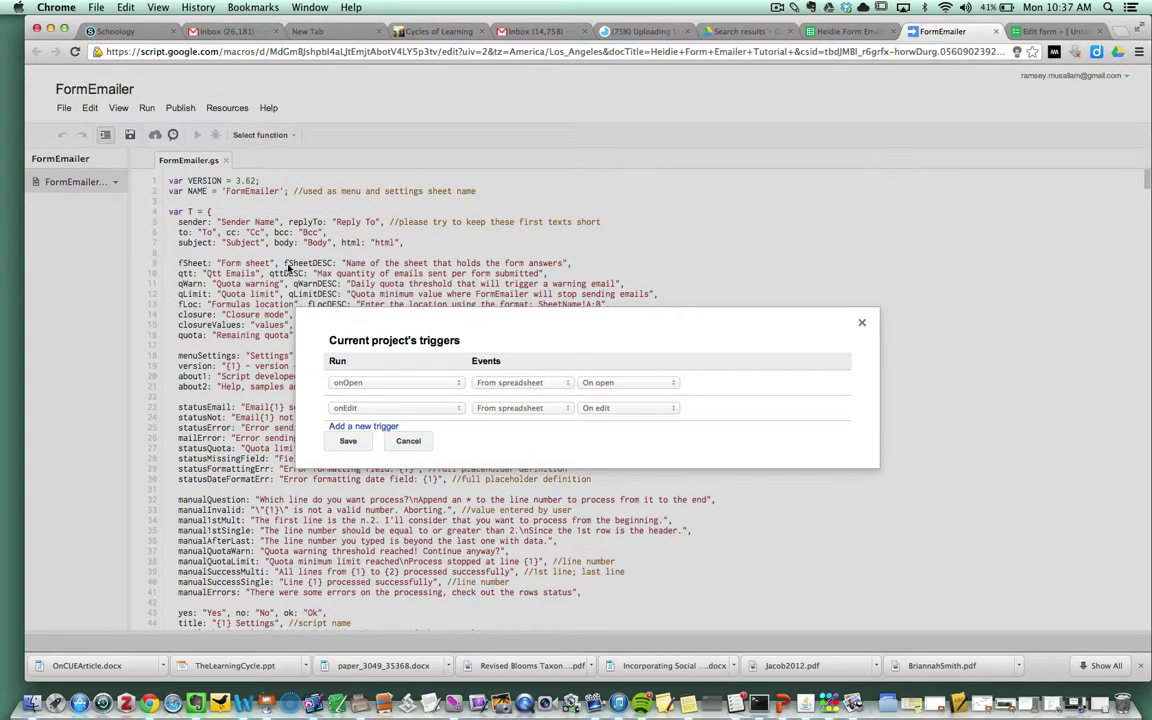
{"action": "left_click", "coordinate": [355, 426]}
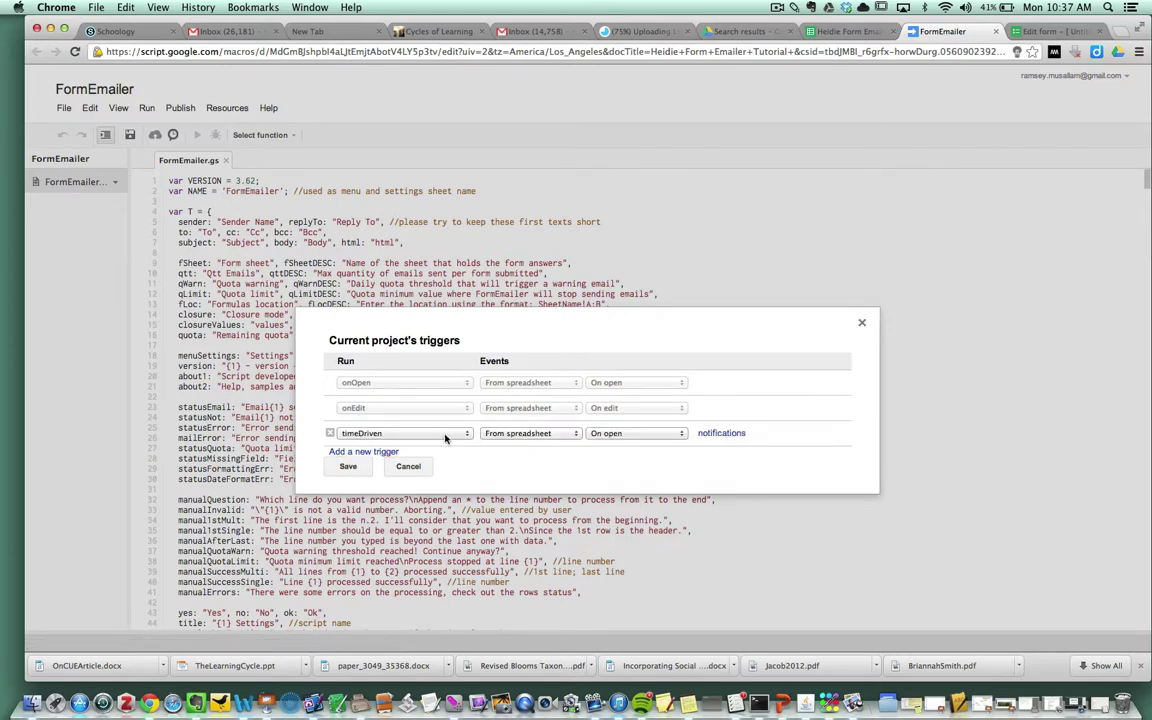
{"action": "left_click", "coordinate": [467, 434]}
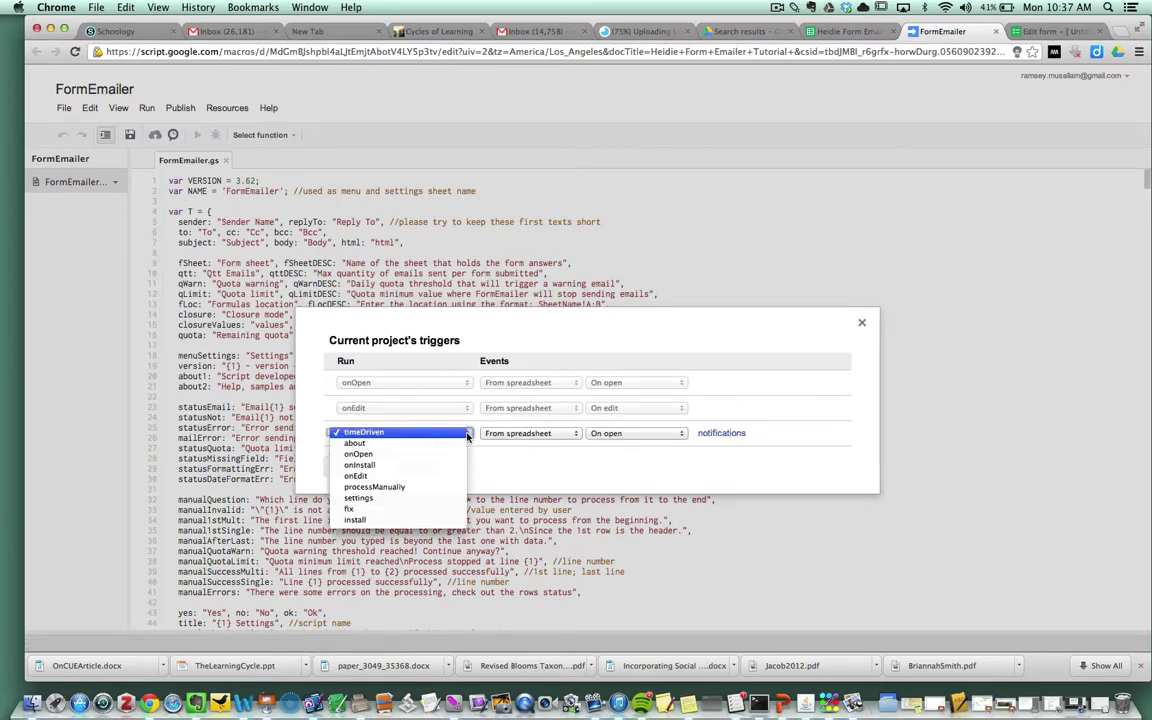
{"action": "left_click", "coordinate": [467, 434]}
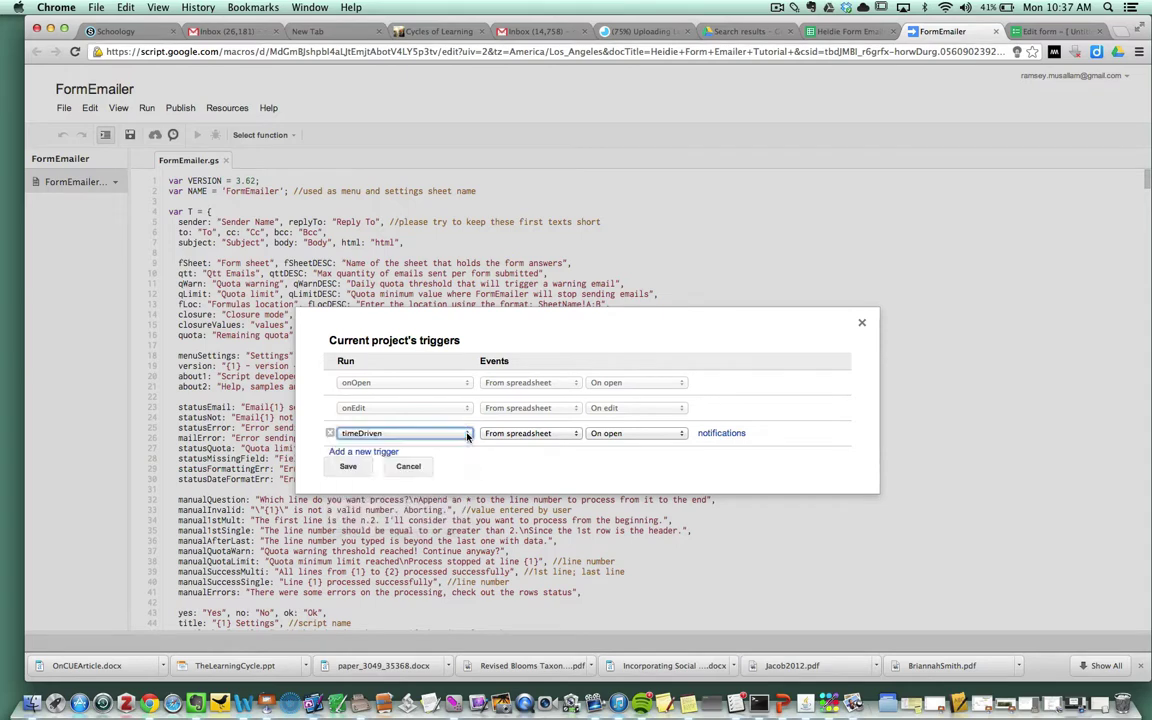
{"action": "left_click", "coordinate": [564, 434]}
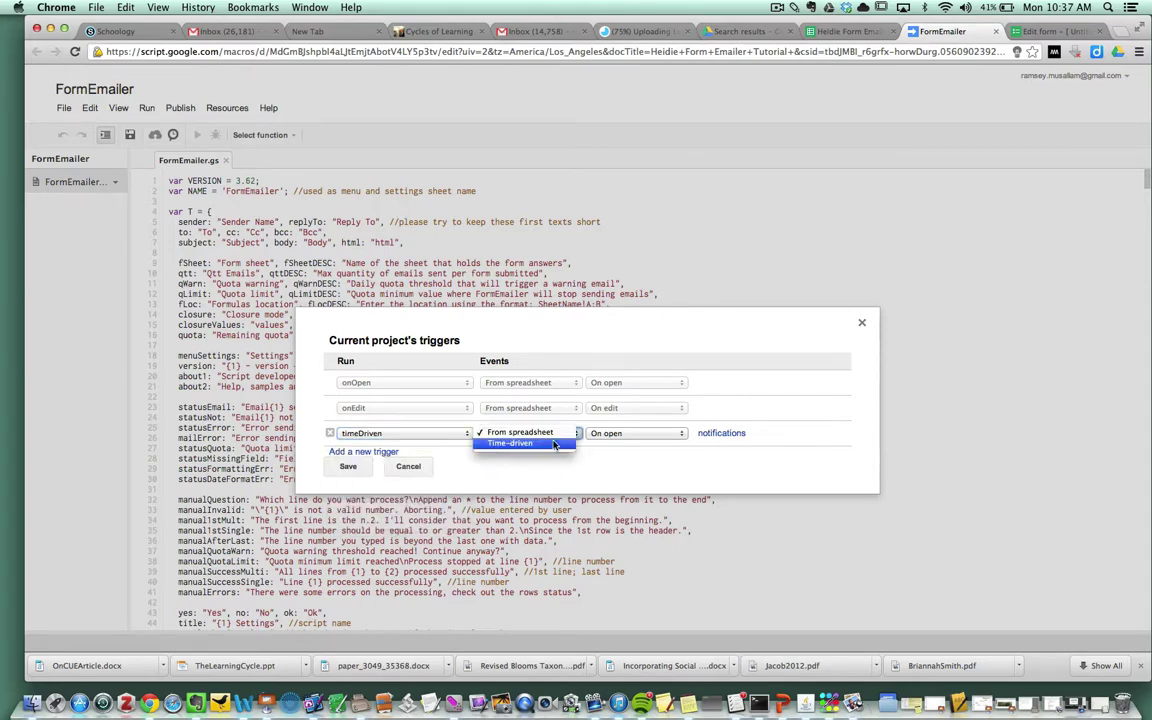
{"action": "left_click", "coordinate": [548, 444]}
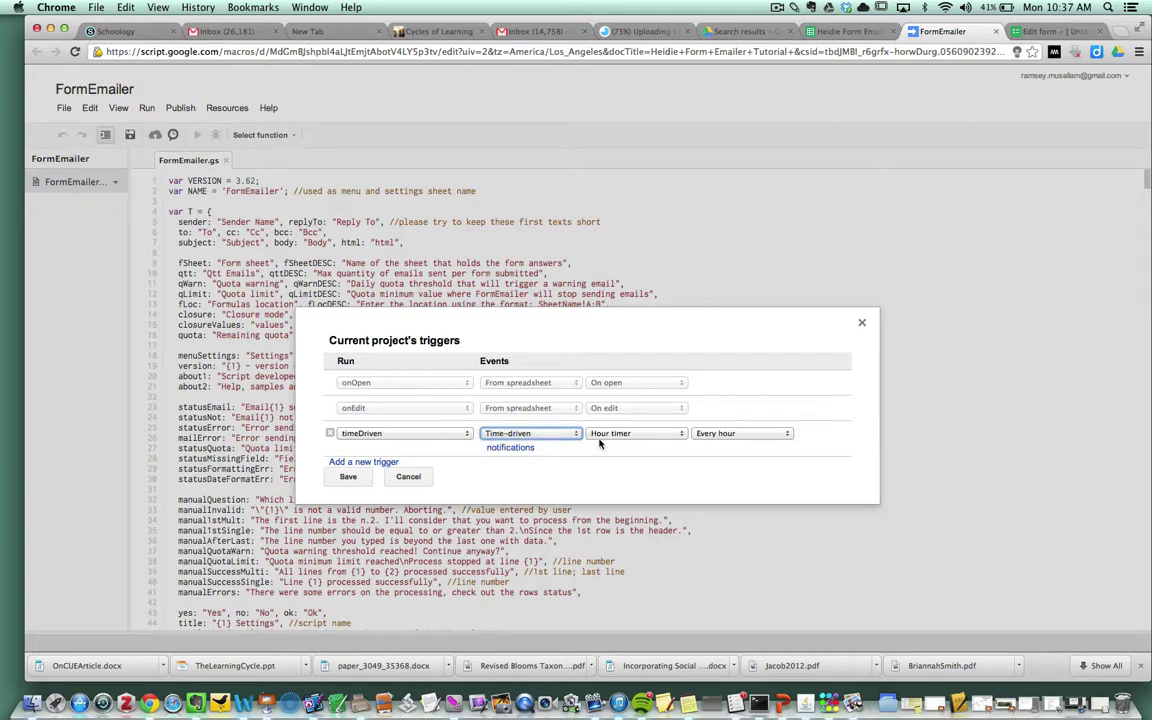
Step: Set the timeDriven trigger to From spreadsheet, On form submit, and save it
{"action": "left_click", "coordinate": [663, 434]}
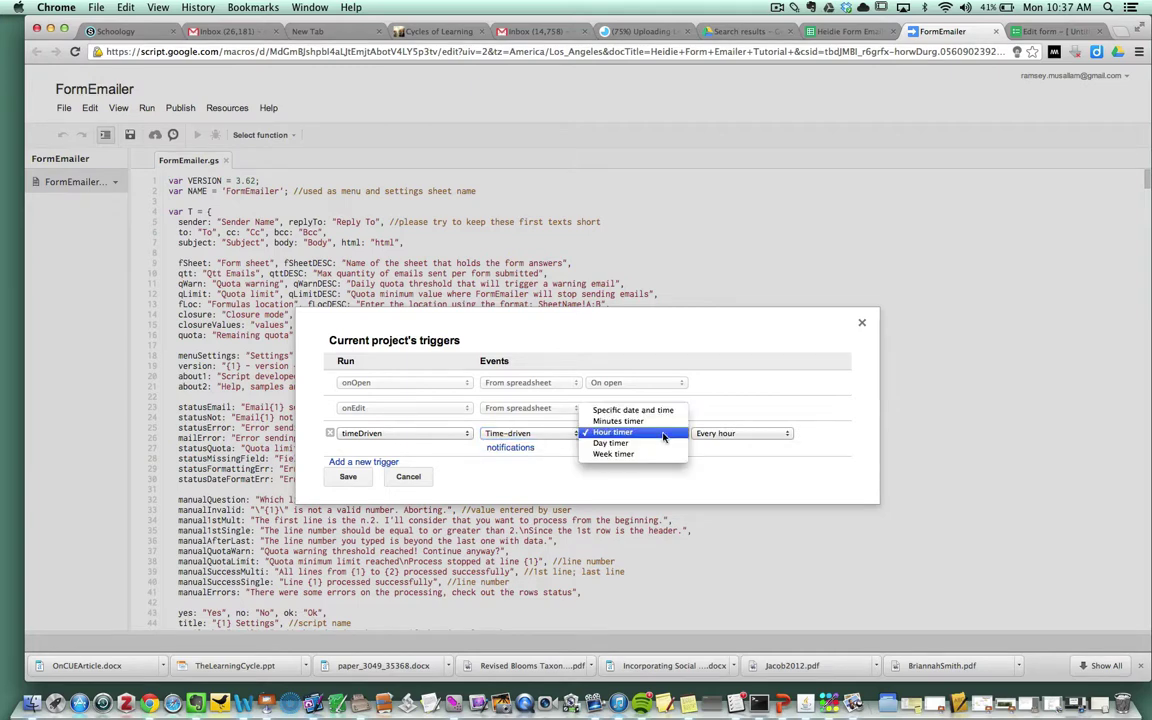
{"action": "left_click", "coordinate": [663, 434]}
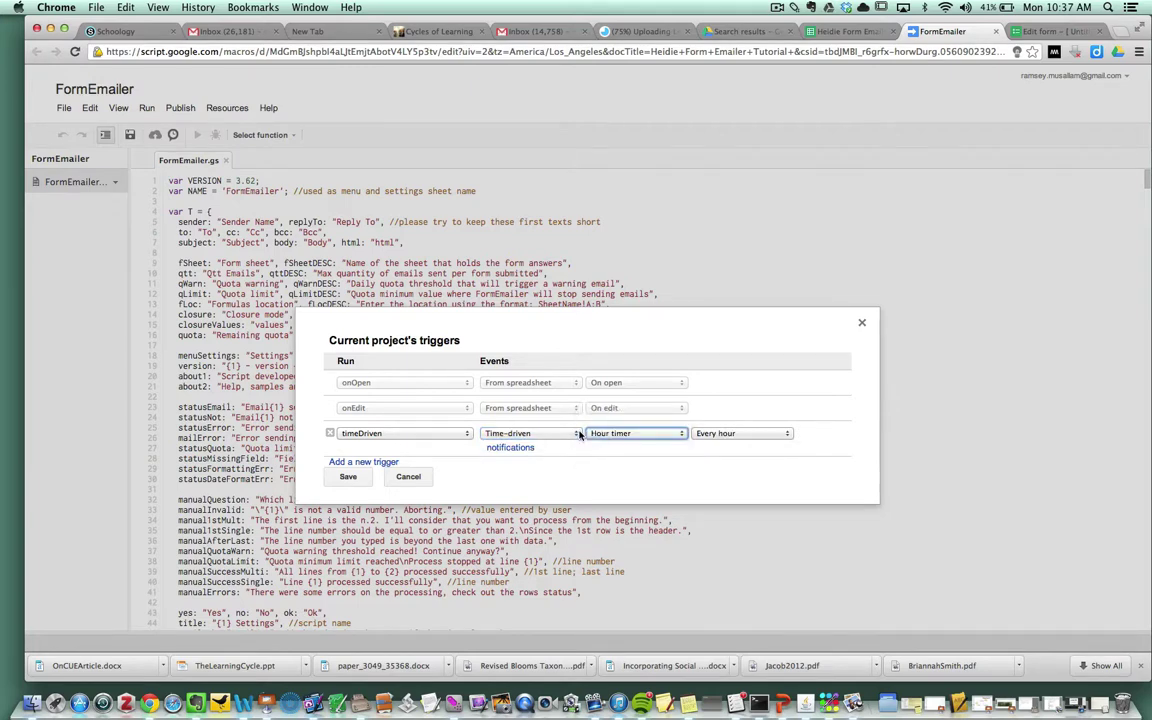
{"action": "left_click", "coordinate": [540, 433]}
{"action": "left_click", "coordinate": [566, 423]}
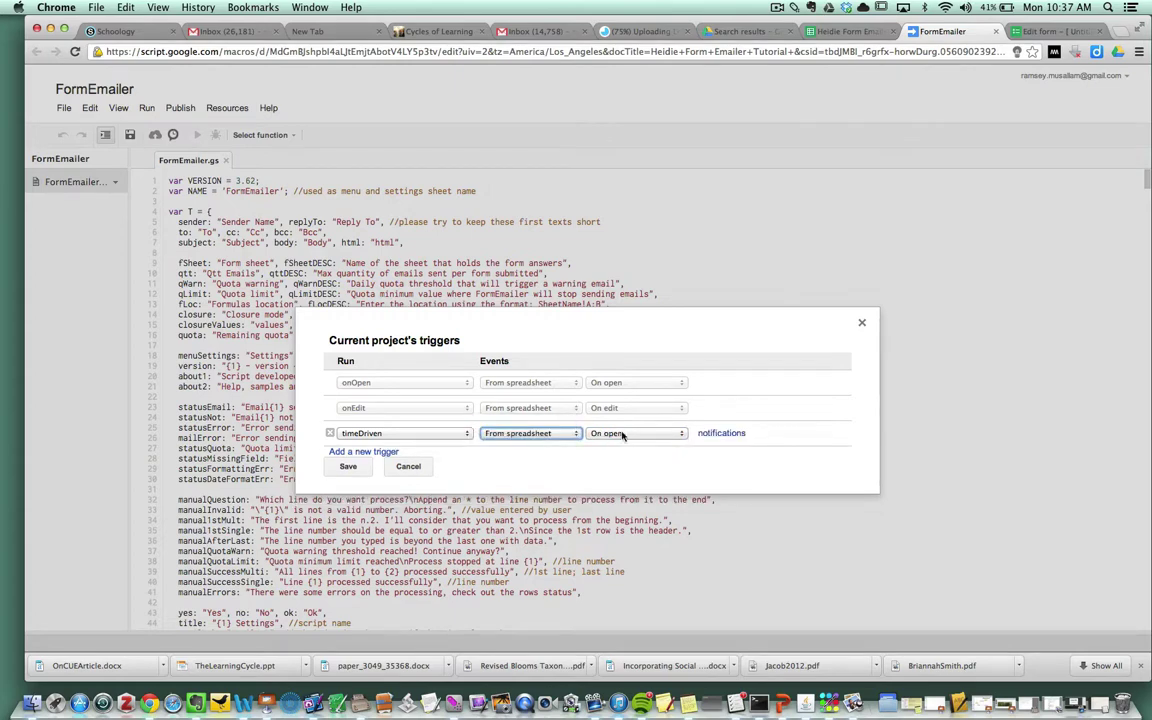
{"action": "left_click", "coordinate": [663, 434]}
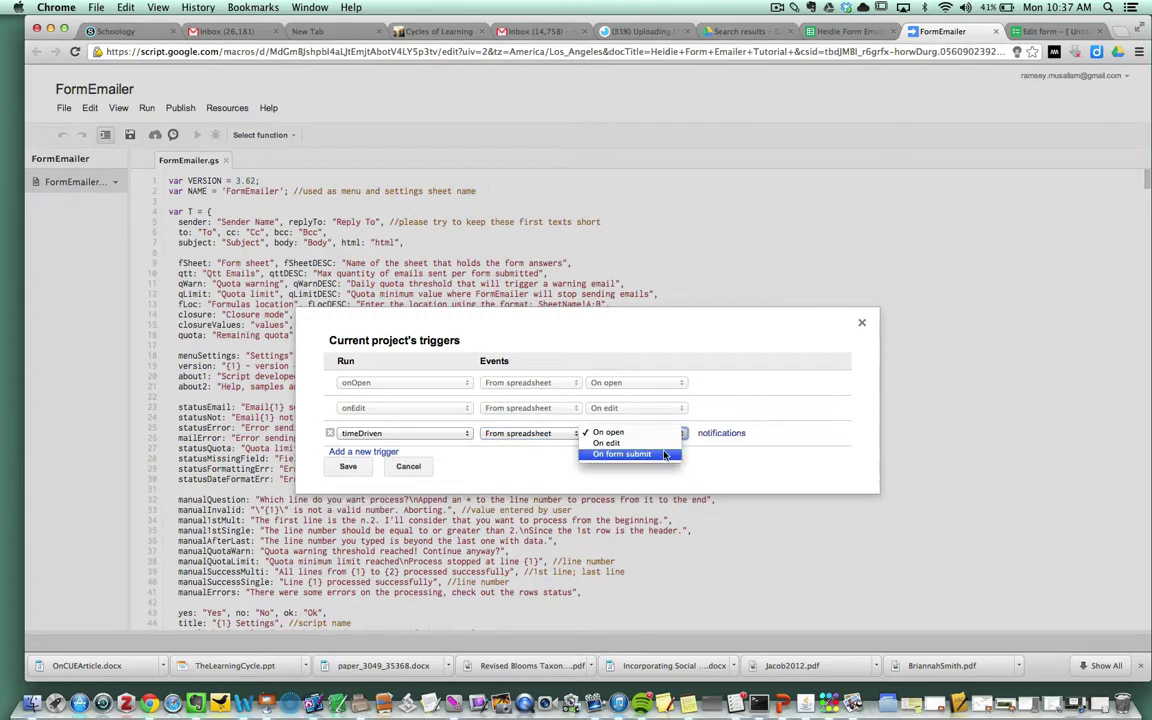
{"action": "left_click", "coordinate": [663, 454]}
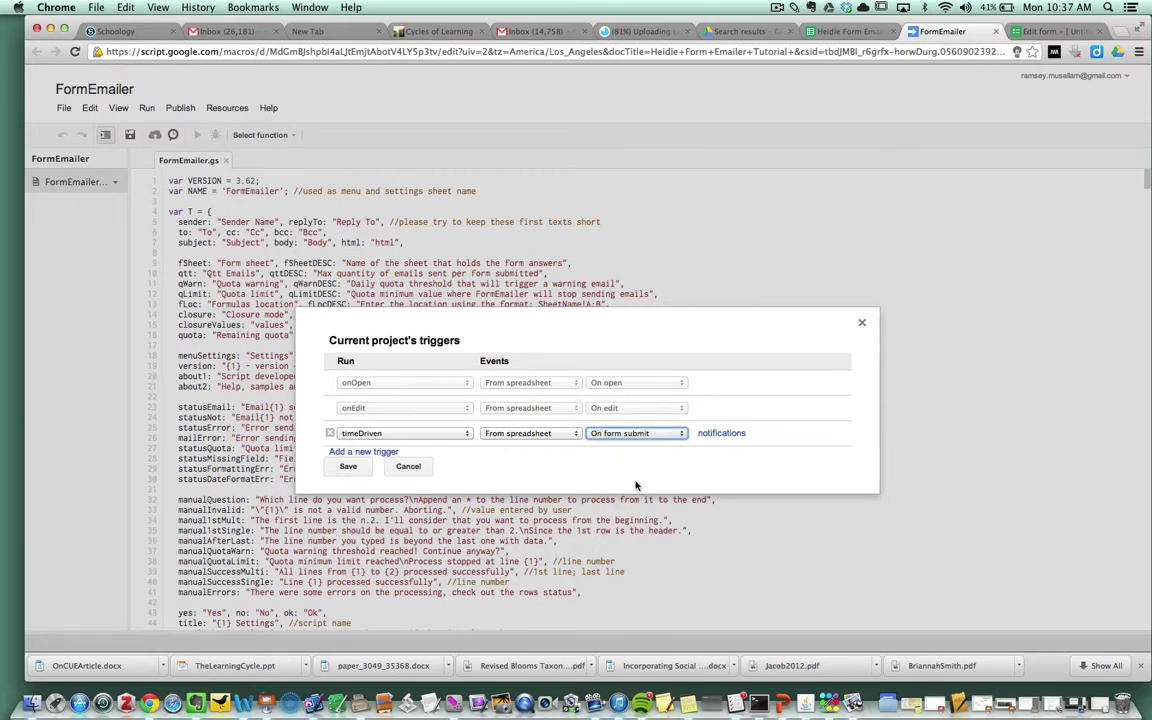
{"action": "left_click", "coordinate": [347, 465]}
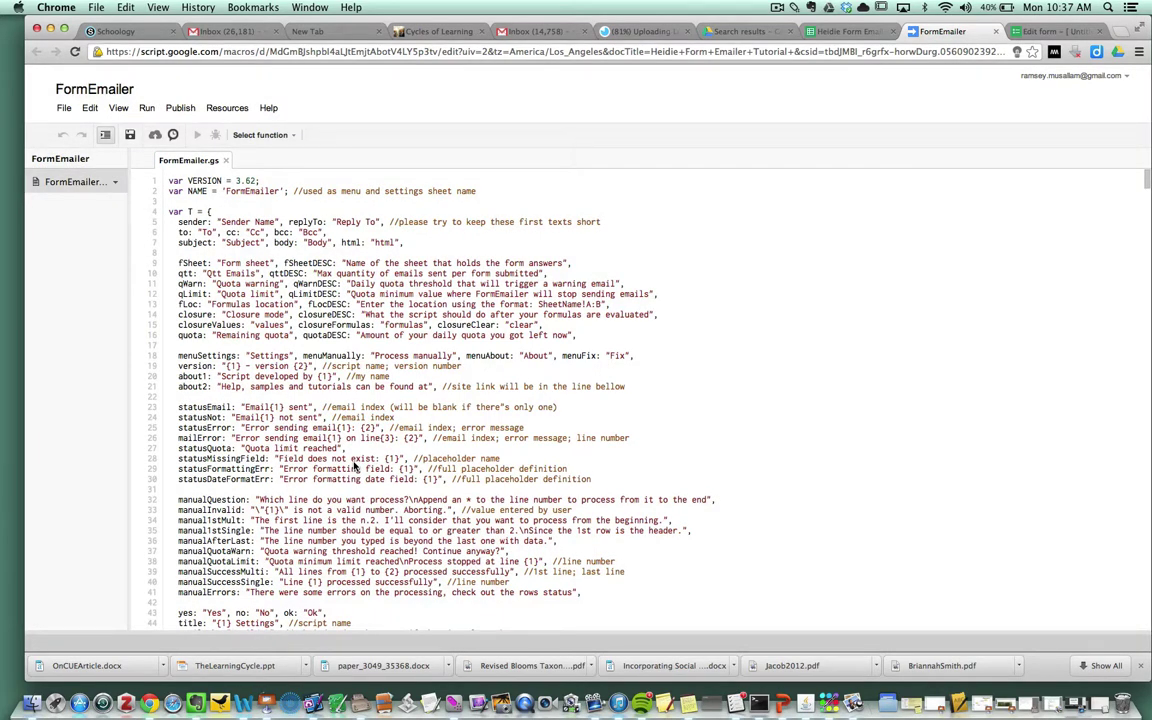
Step: Open the live form and submit a response with the respondent's name, email and a comment
{"action": "left_click", "coordinate": [1058, 32]}
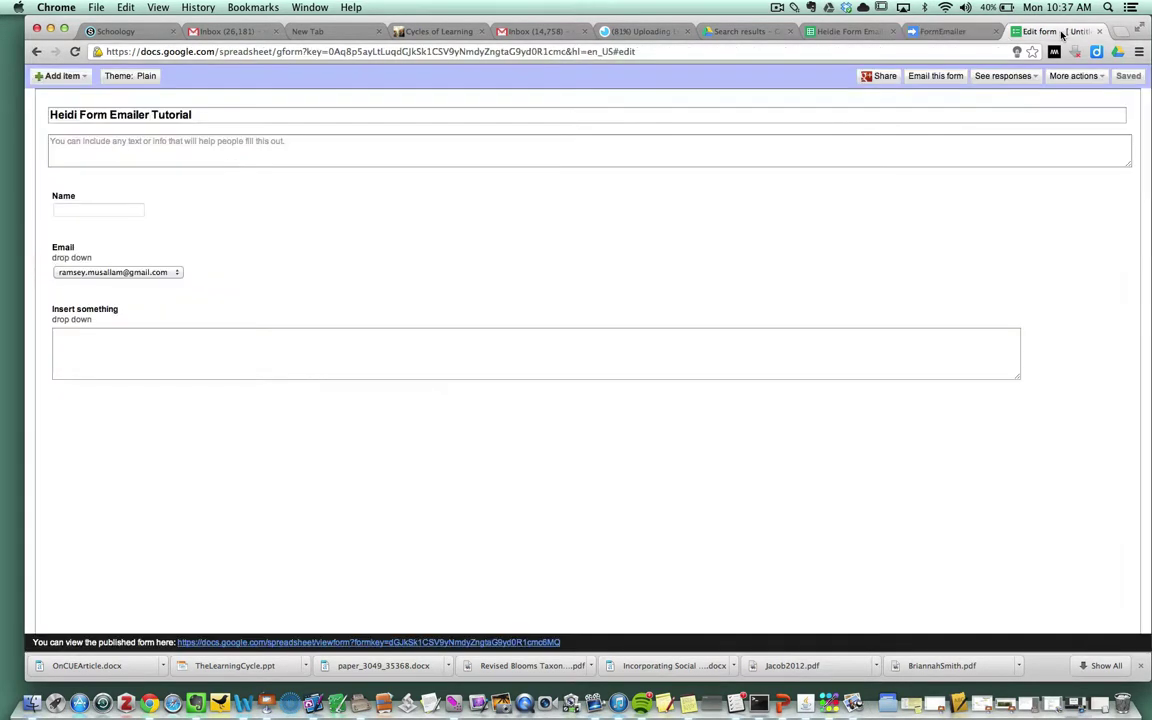
{"action": "left_click", "coordinate": [391, 645]}
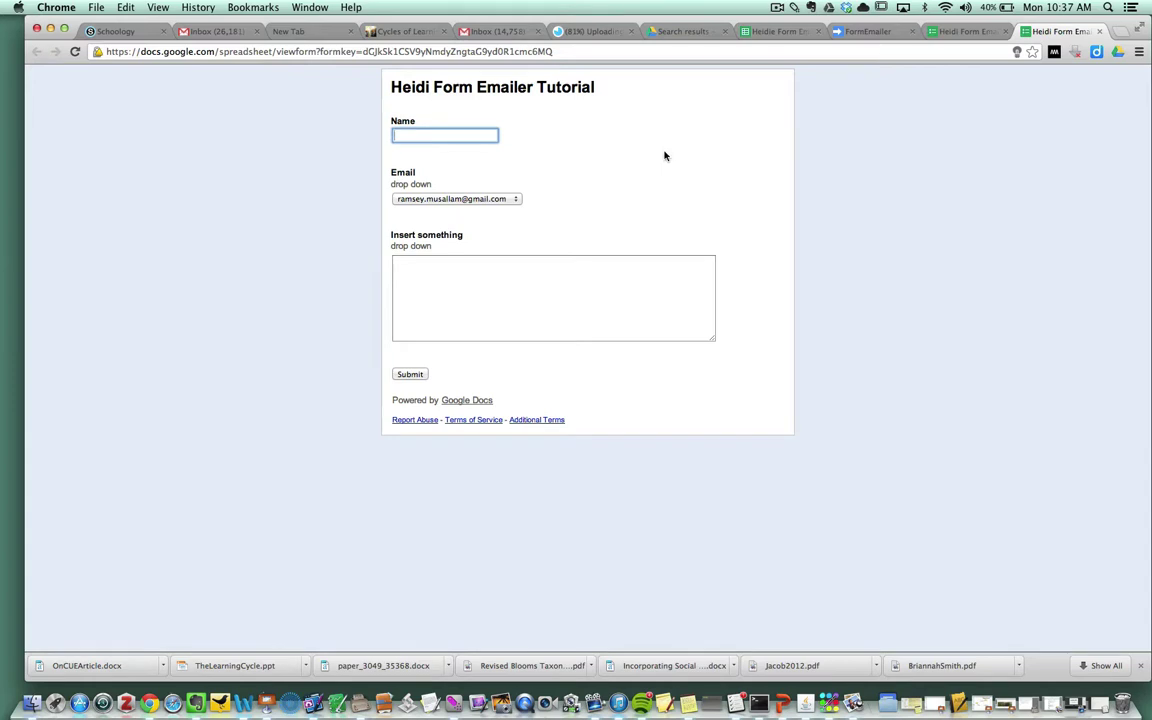
{"action": "type", "text": "Ramsey"}
{"action": "left_click", "coordinate": [690, 160]}
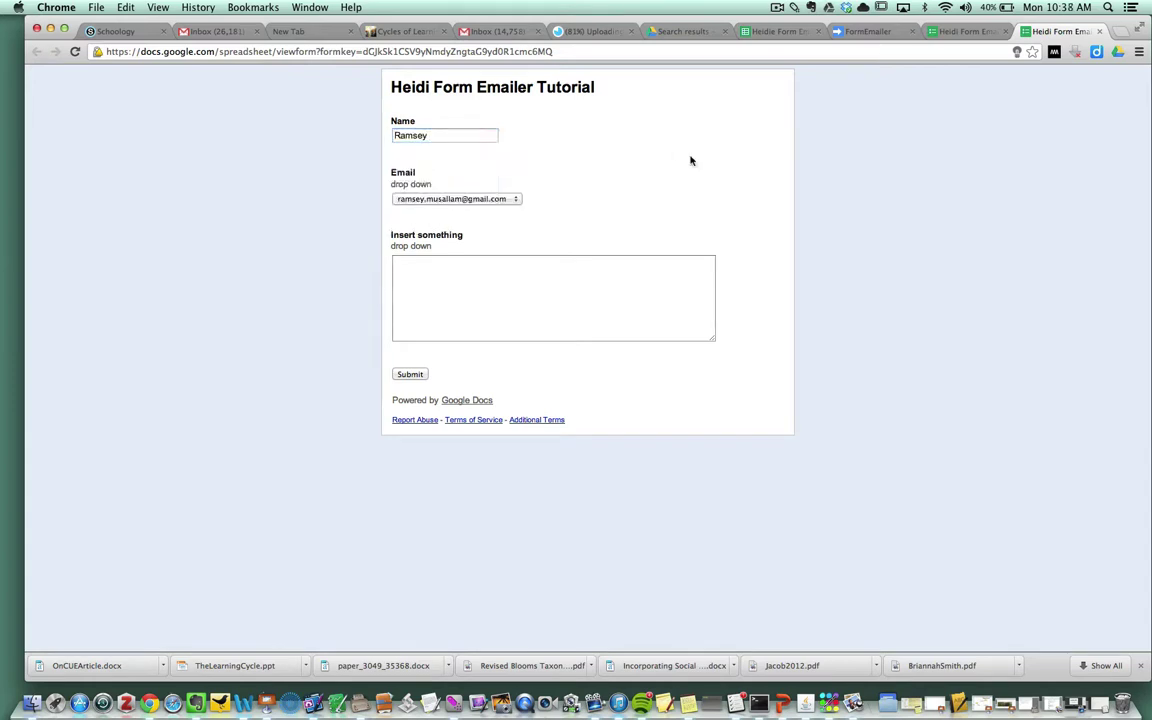
{"action": "left_click", "coordinate": [462, 198]}
{"action": "left_click", "coordinate": [462, 198]}
{"action": "left_click", "coordinate": [412, 279]}
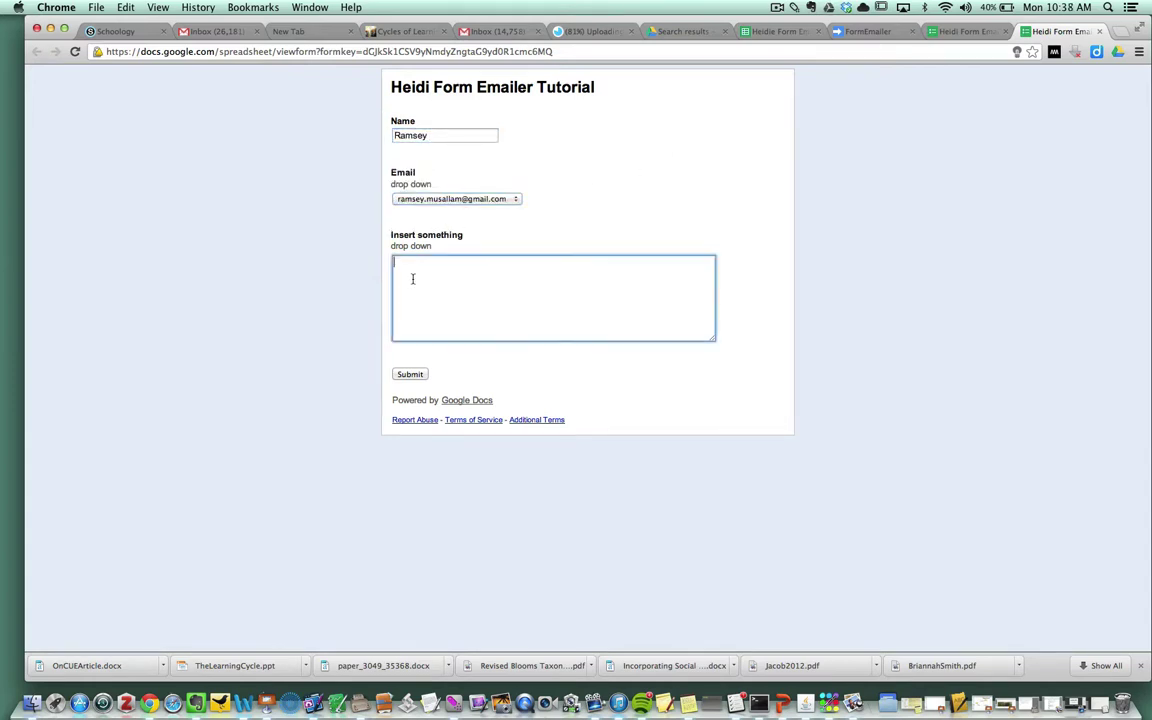
{"action": "type", "text": "Ramsey you are a crappy teacher get with it dude!"}
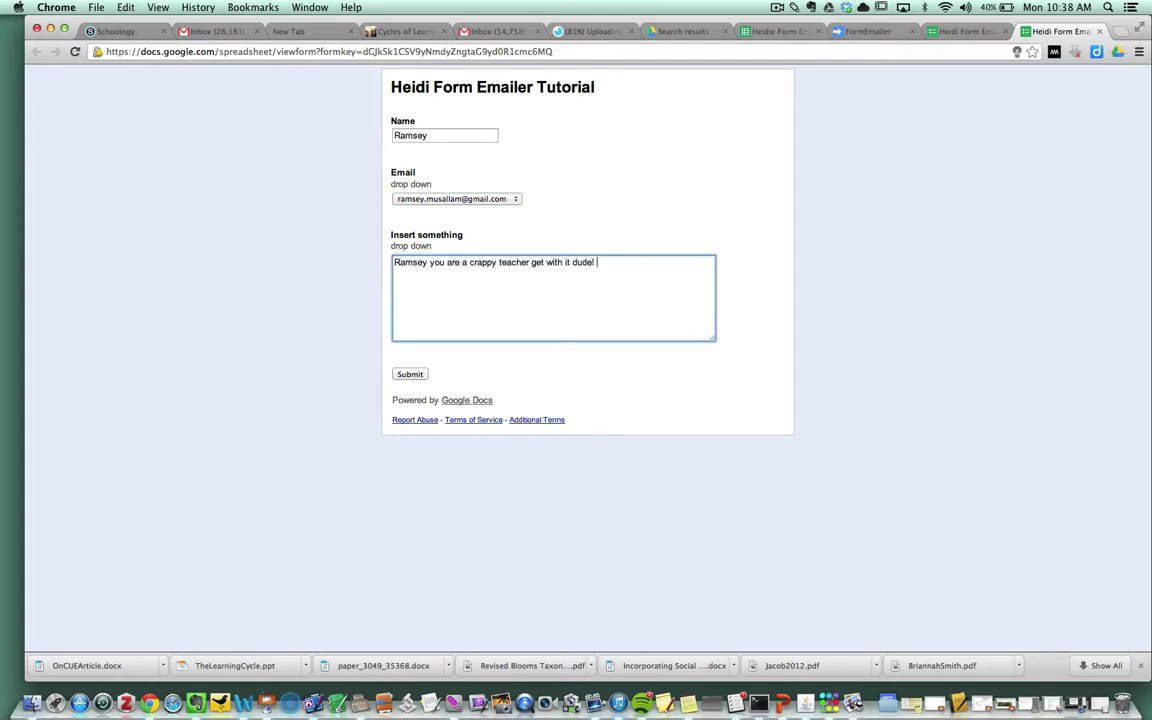
{"action": "left_click", "coordinate": [407, 374]}
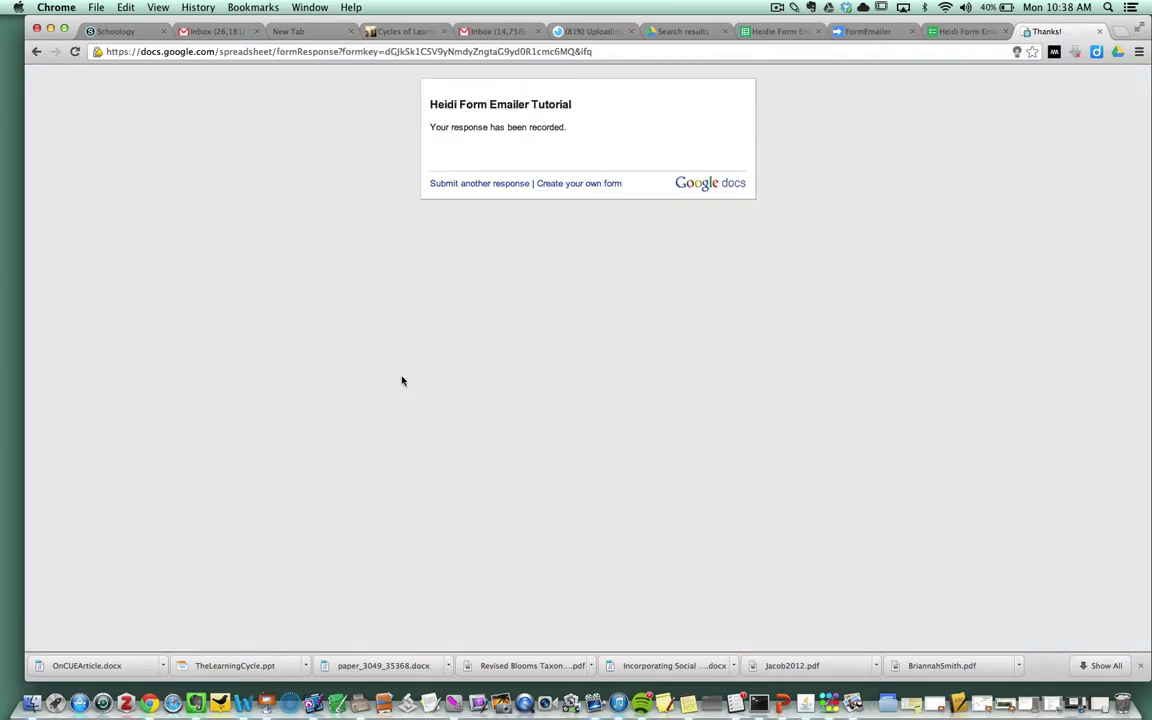
Step: Check the school and personal Gmail inboxes for the report email, finding none
{"action": "left_click", "coordinate": [207, 33]}
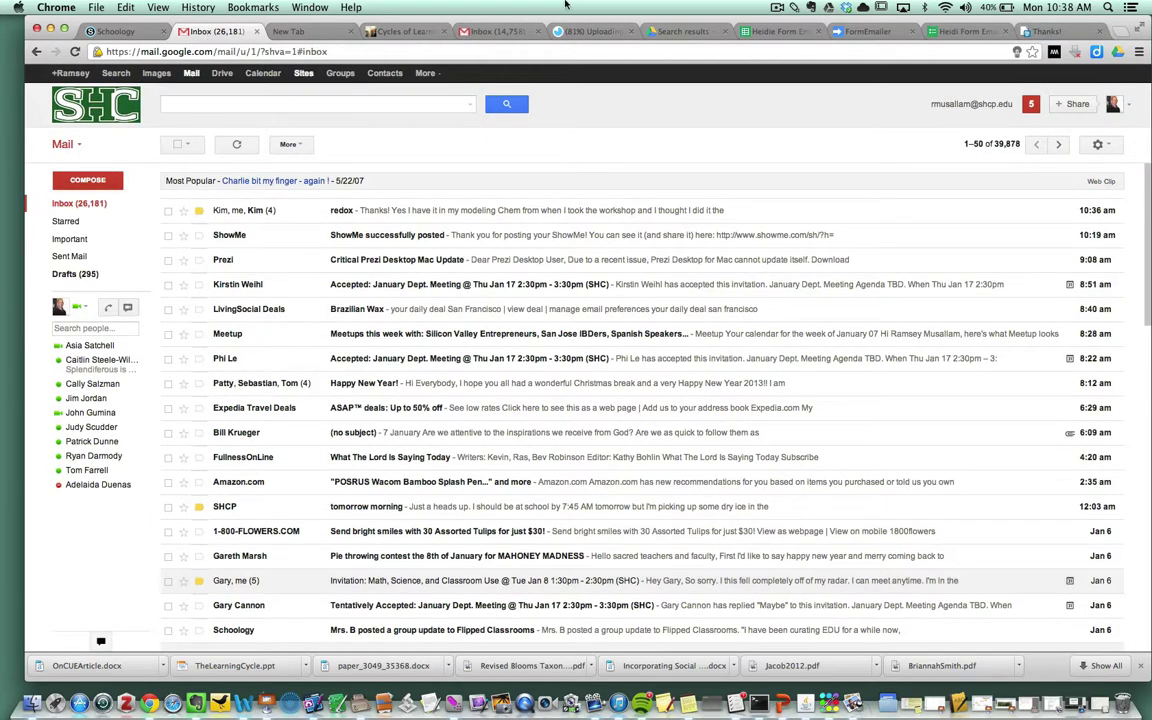
{"action": "left_click", "coordinate": [483, 33]}
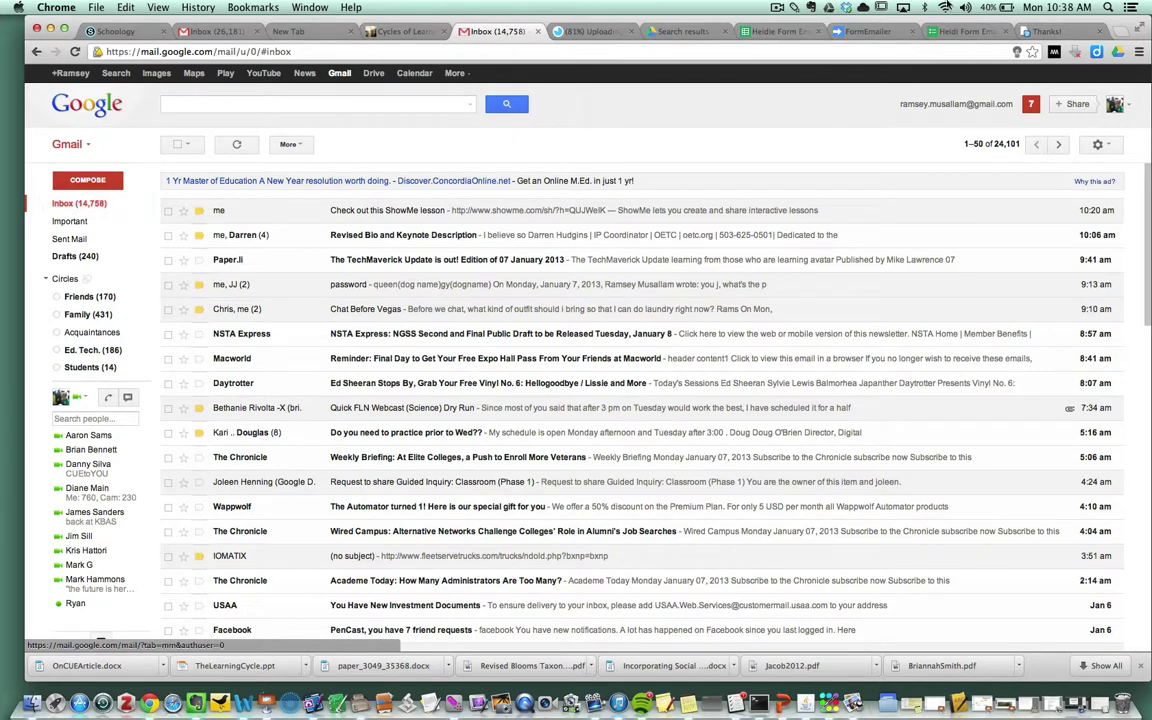
{"action": "left_click", "coordinate": [965, 32]}
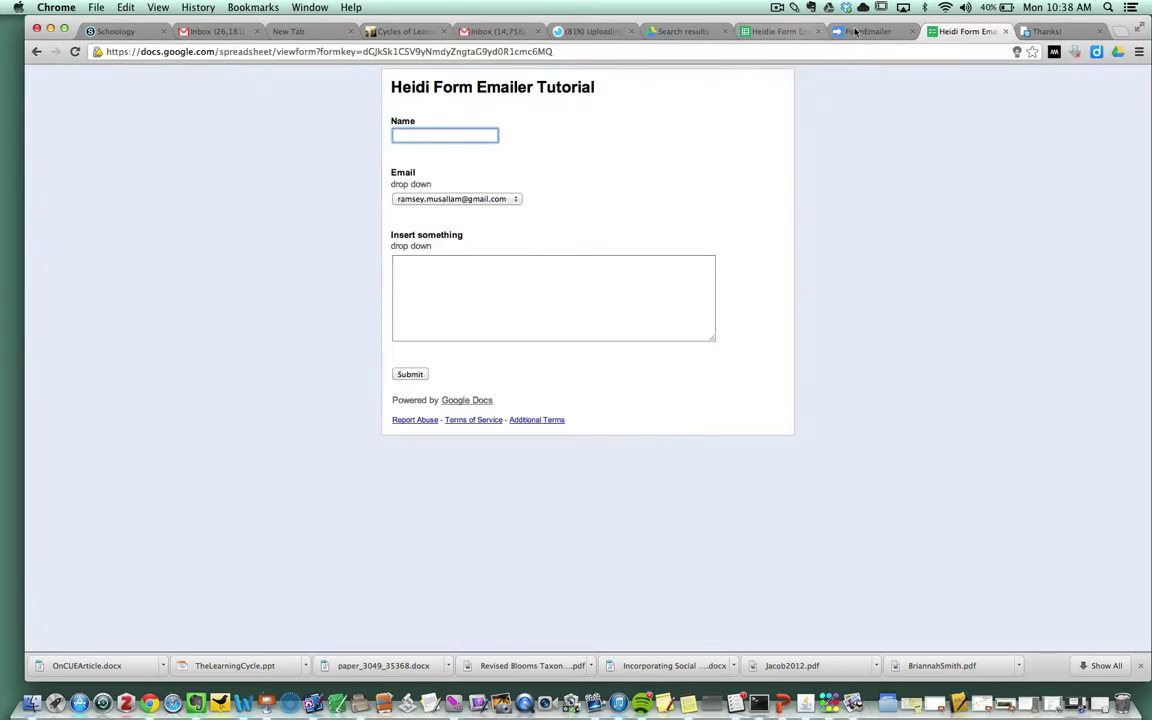
Step: Confirm the response row reads 'Field does not exist: Email; Email not sent' and open FormEmailer Settings
{"action": "left_click", "coordinate": [781, 32]}
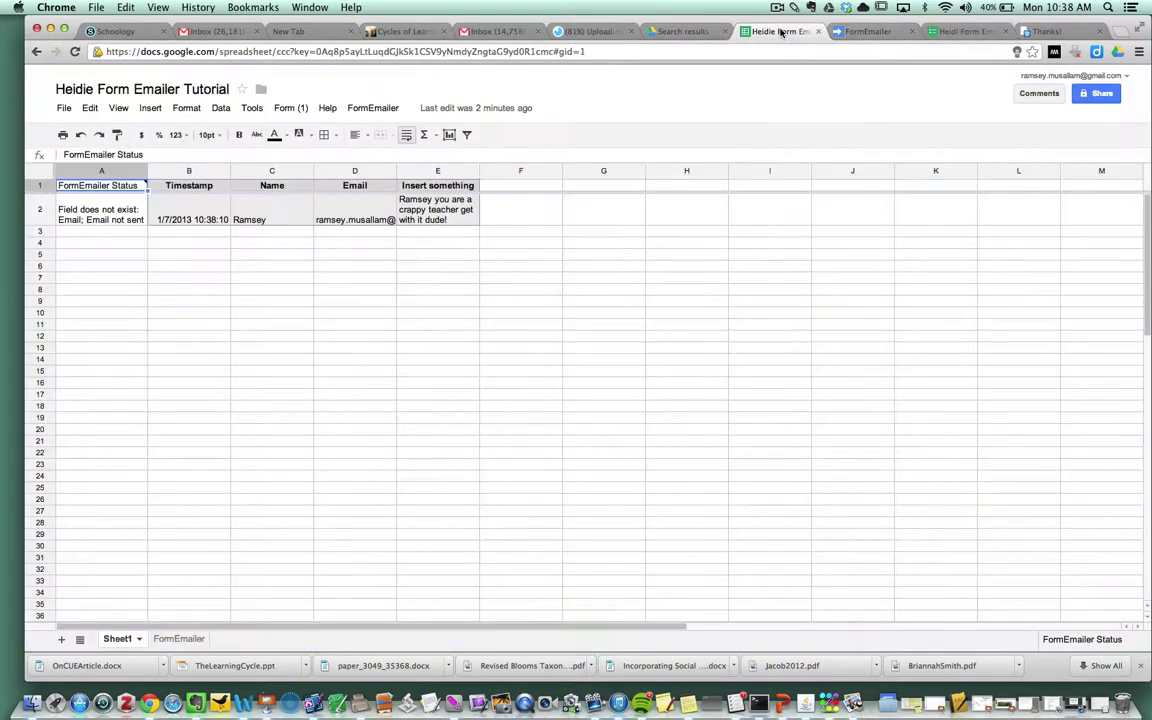
{"action": "left_click", "coordinate": [112, 205]}
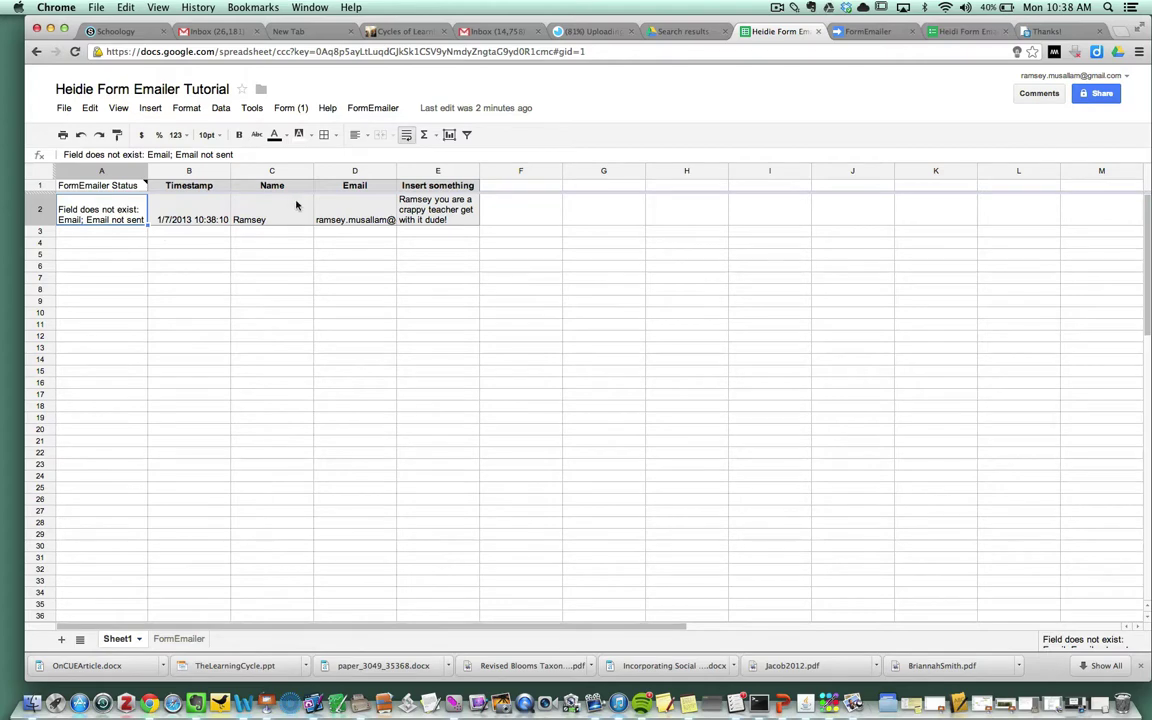
{"action": "left_click", "coordinate": [352, 110]}
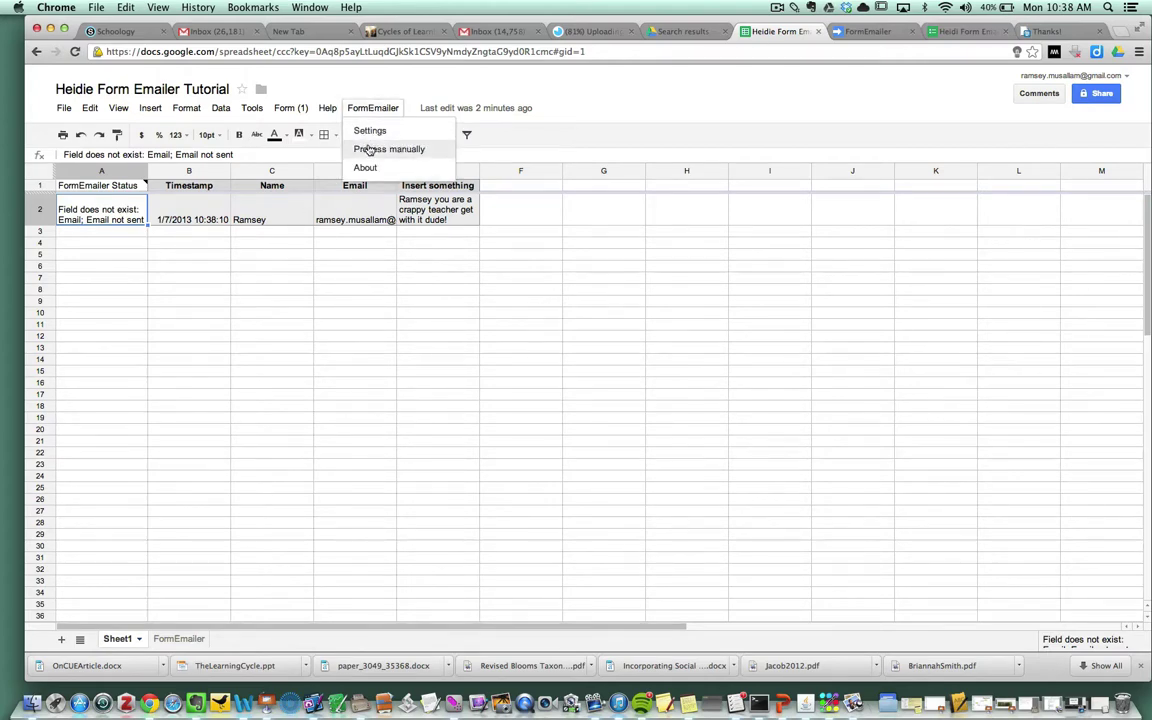
{"action": "left_click", "coordinate": [369, 132]}
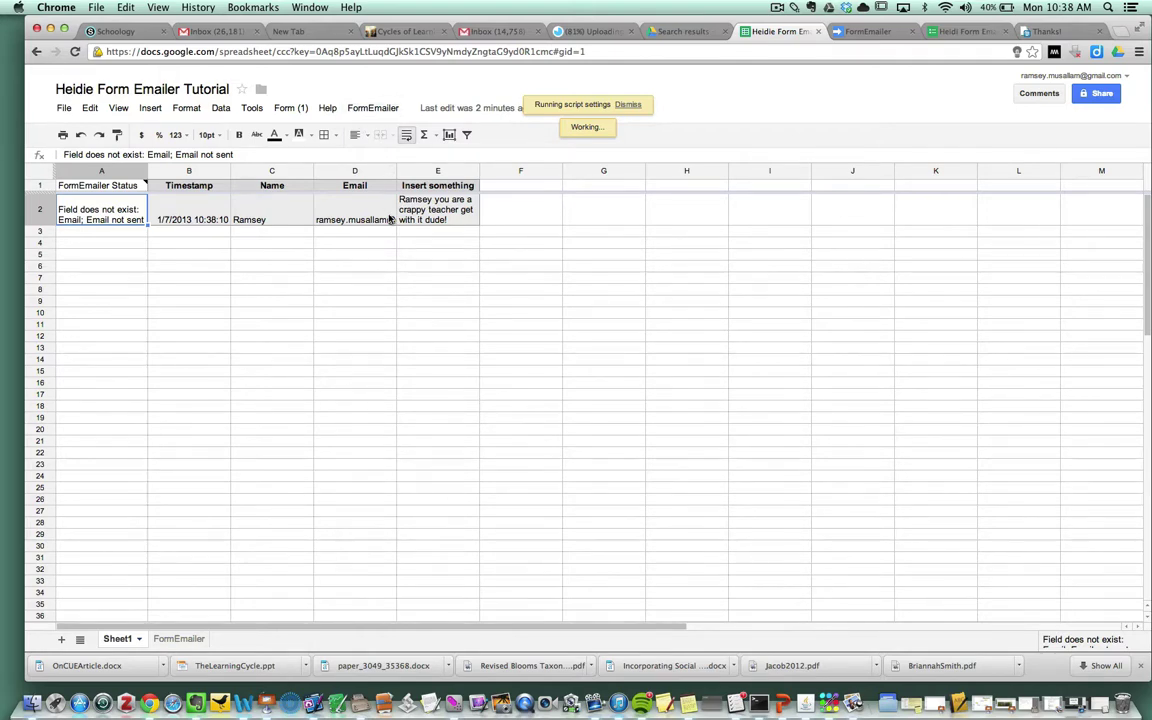
Step: Replace the FormEmailer To recipient with the #Email # answer placeholder and save the settings
{"action": "left_click", "coordinate": [372, 108]}
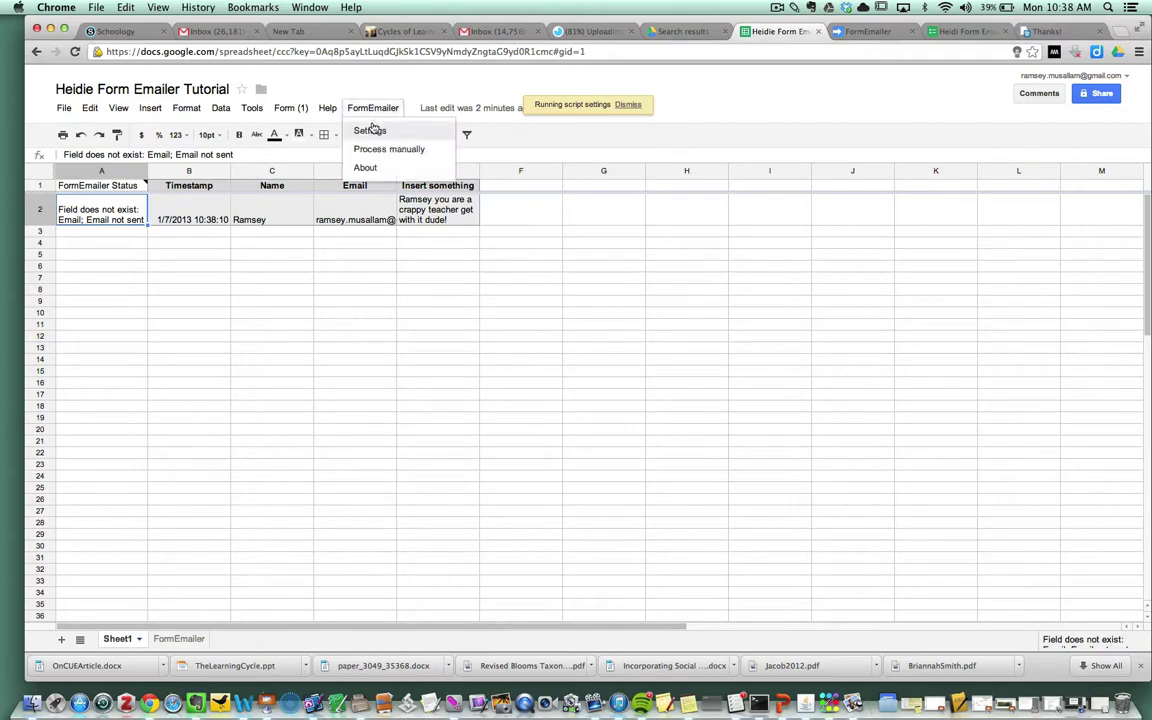
{"action": "left_click", "coordinate": [372, 128]}
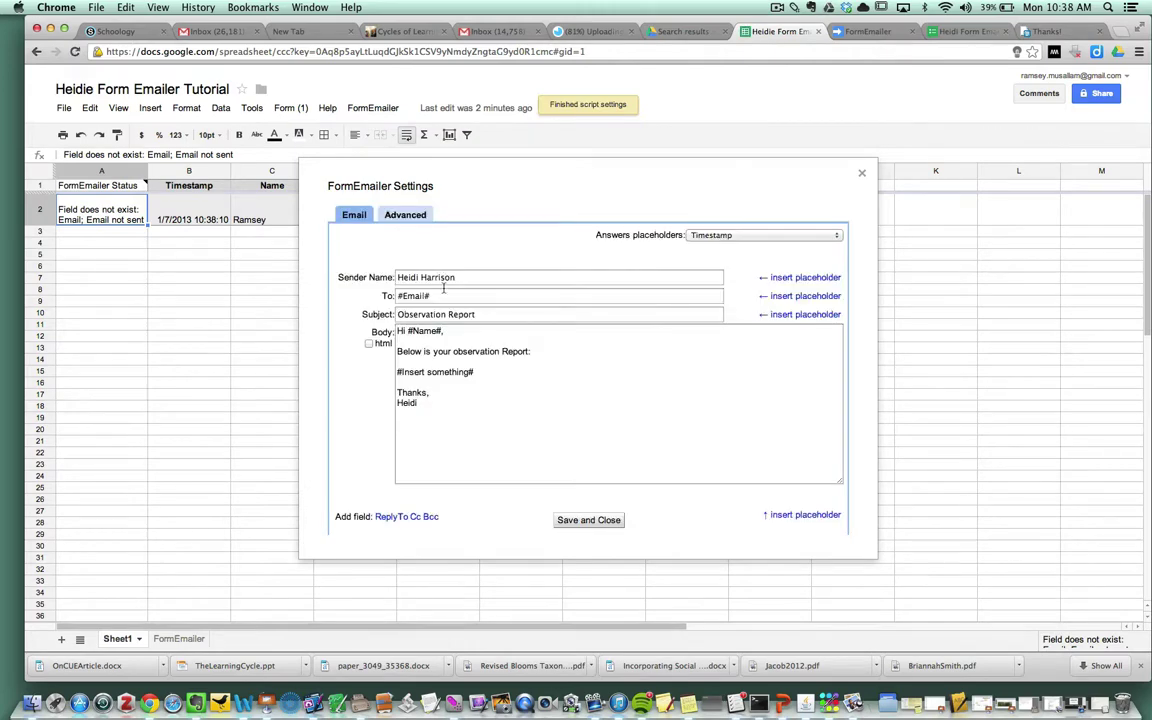
{"action": "left_click_drag", "start_coordinate": [440, 296], "coordinate": [392, 296]}
{"action": "key", "text": "BackSpace"}
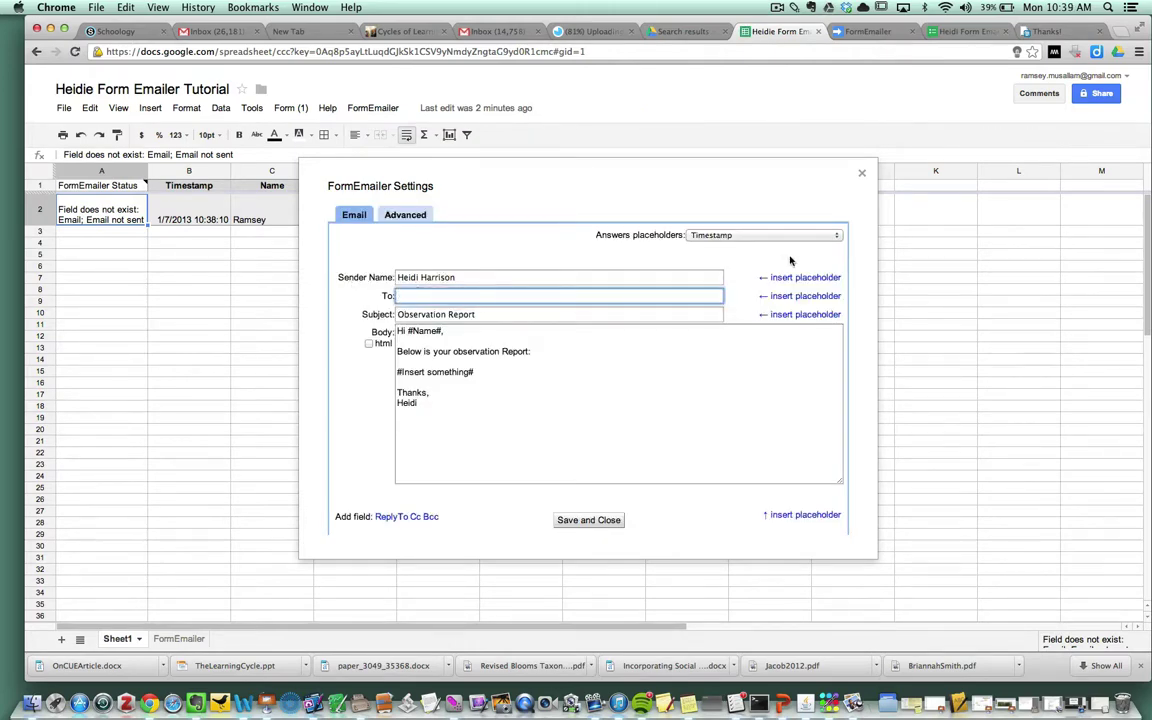
{"action": "left_click", "coordinate": [800, 235]}
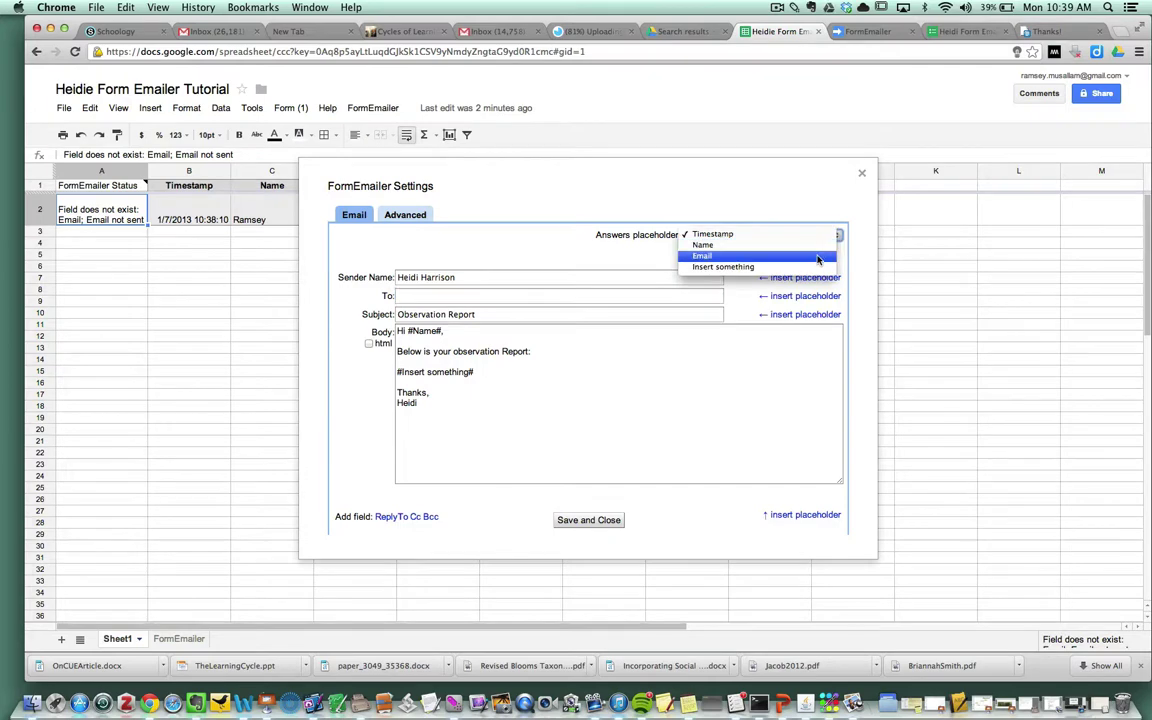
{"action": "left_click", "coordinate": [821, 256]}
{"action": "left_click", "coordinate": [465, 297]}
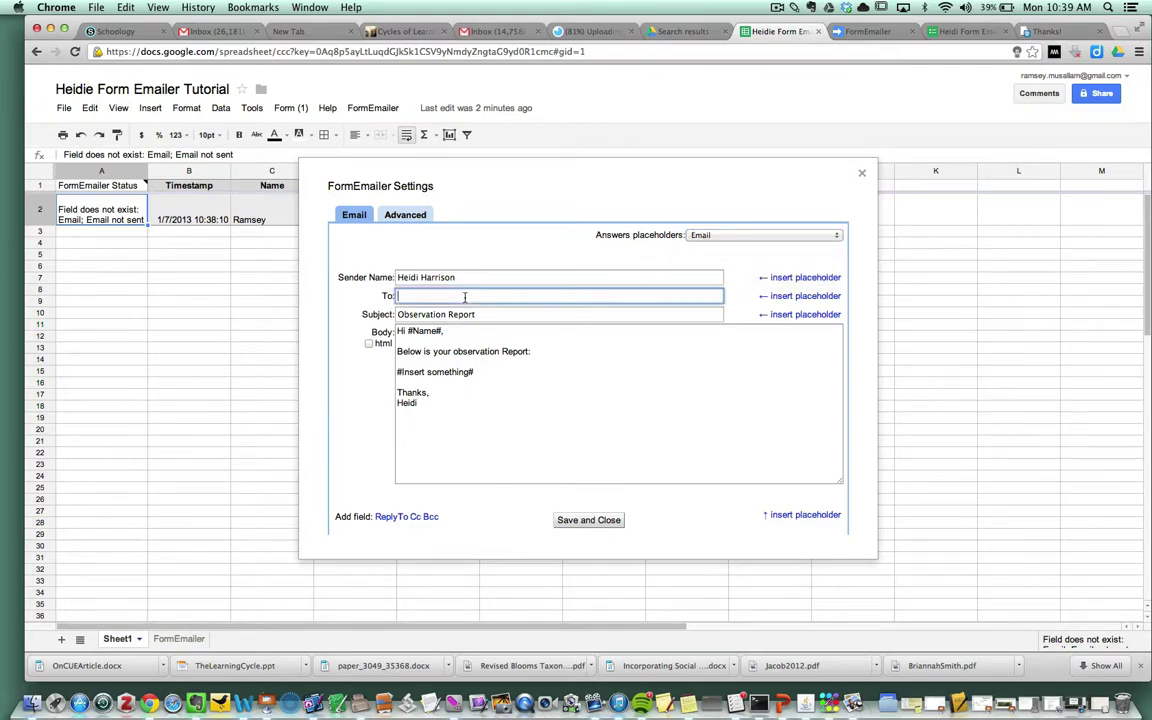
{"action": "left_click", "coordinate": [808, 298]}
{"action": "left_click", "coordinate": [582, 521]}
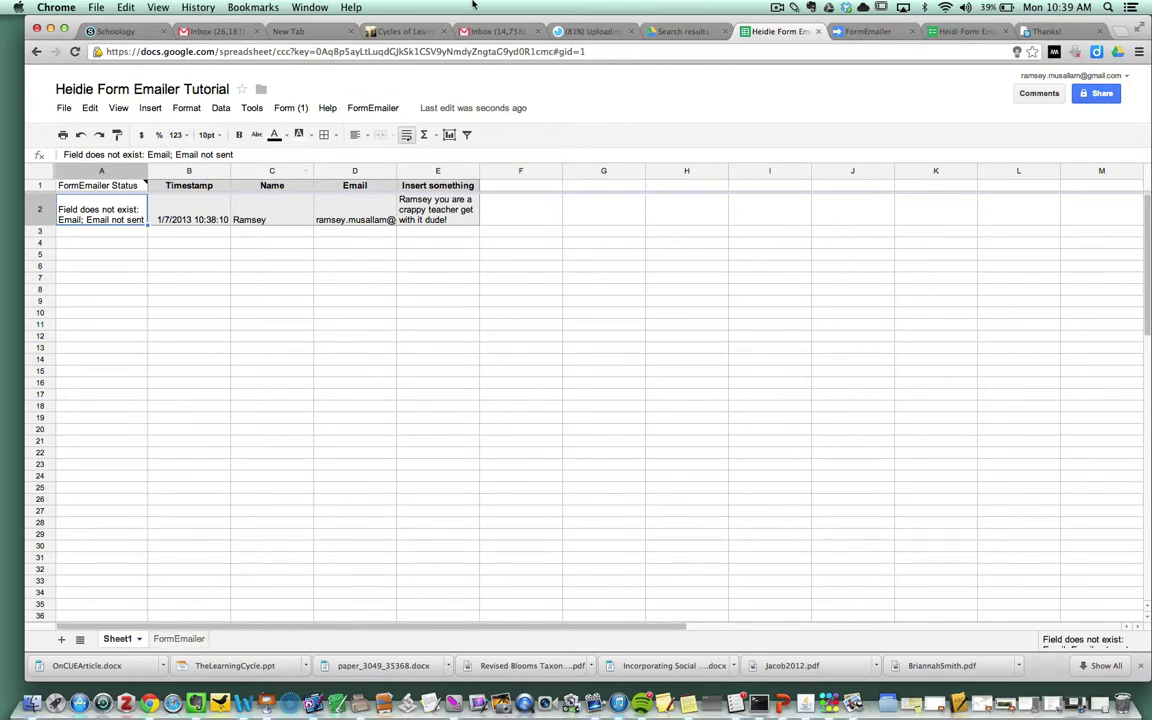
Step: Reload the live form and submit a response with name 'Hei' and an observation comment
{"action": "left_click", "coordinate": [960, 32]}
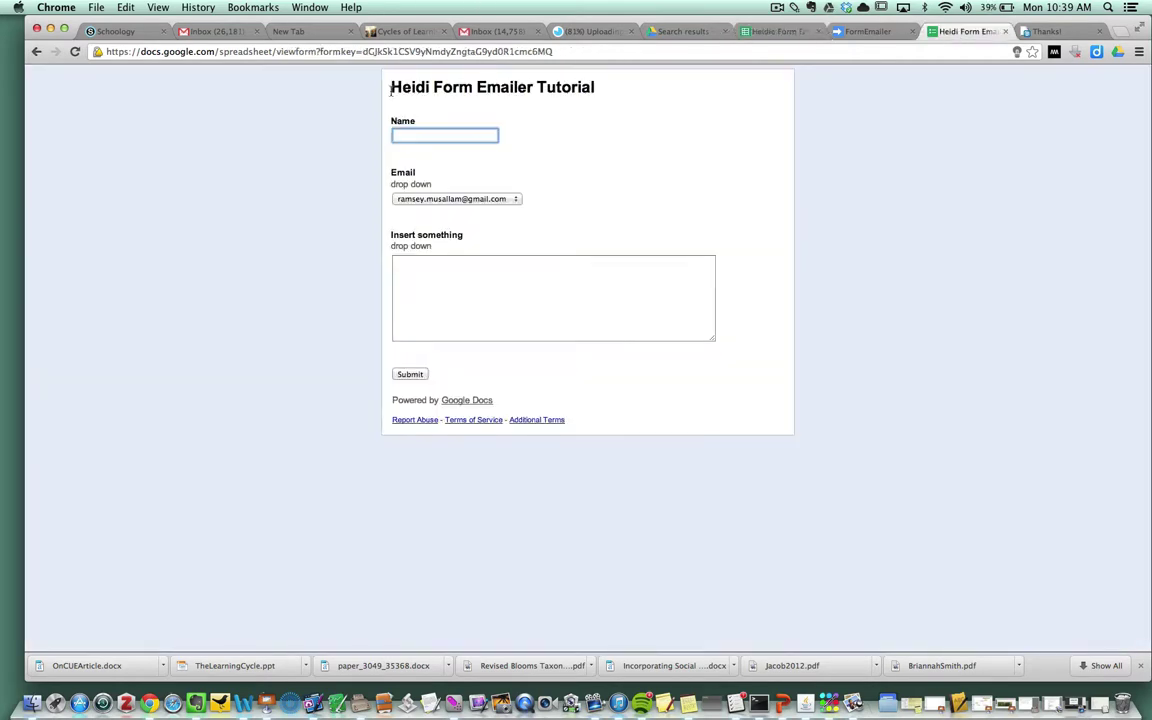
{"action": "left_click", "coordinate": [78, 53]}
{"action": "type", "text": "Heidi"}
{"action": "left_click", "coordinate": [483, 285]}
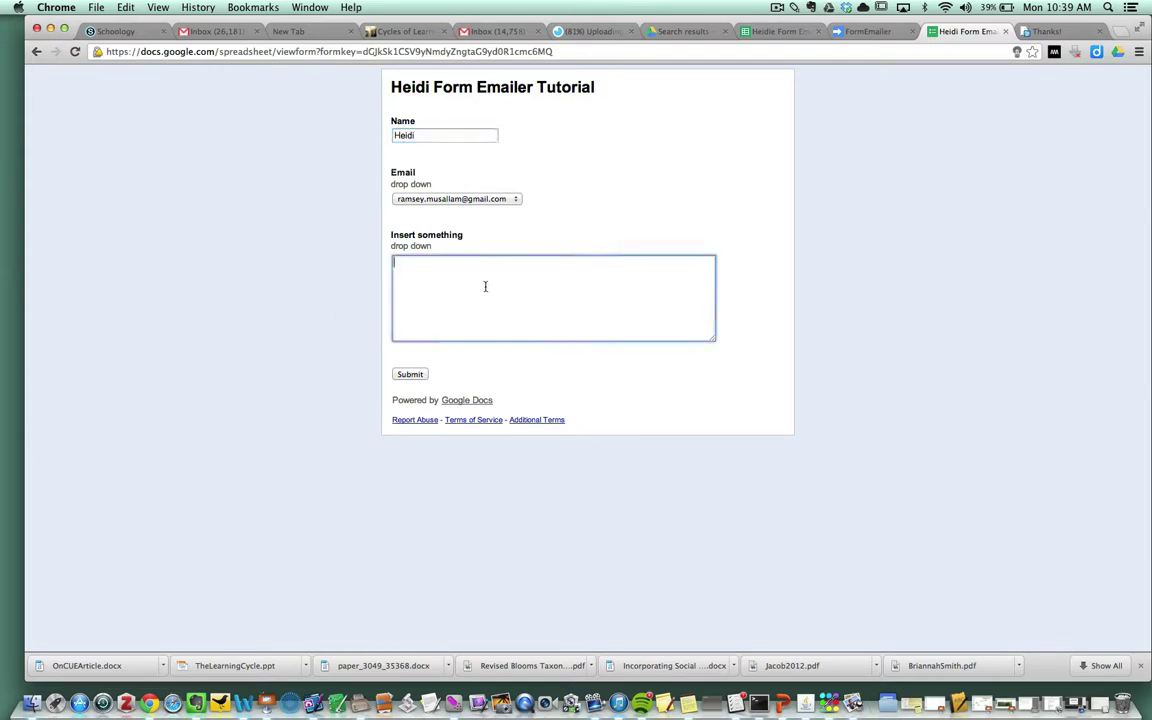
{"action": "type", "text": "Ramsey you are a crappy teacher blablbalbl"}
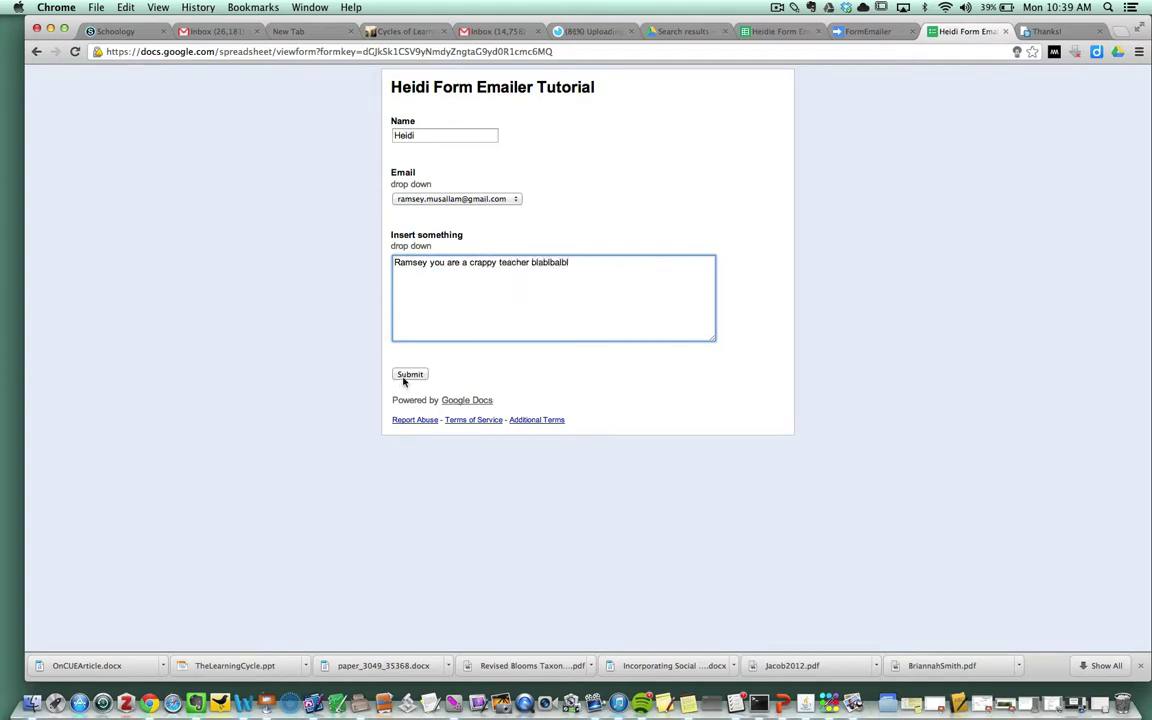
{"action": "left_click", "coordinate": [407, 376]}
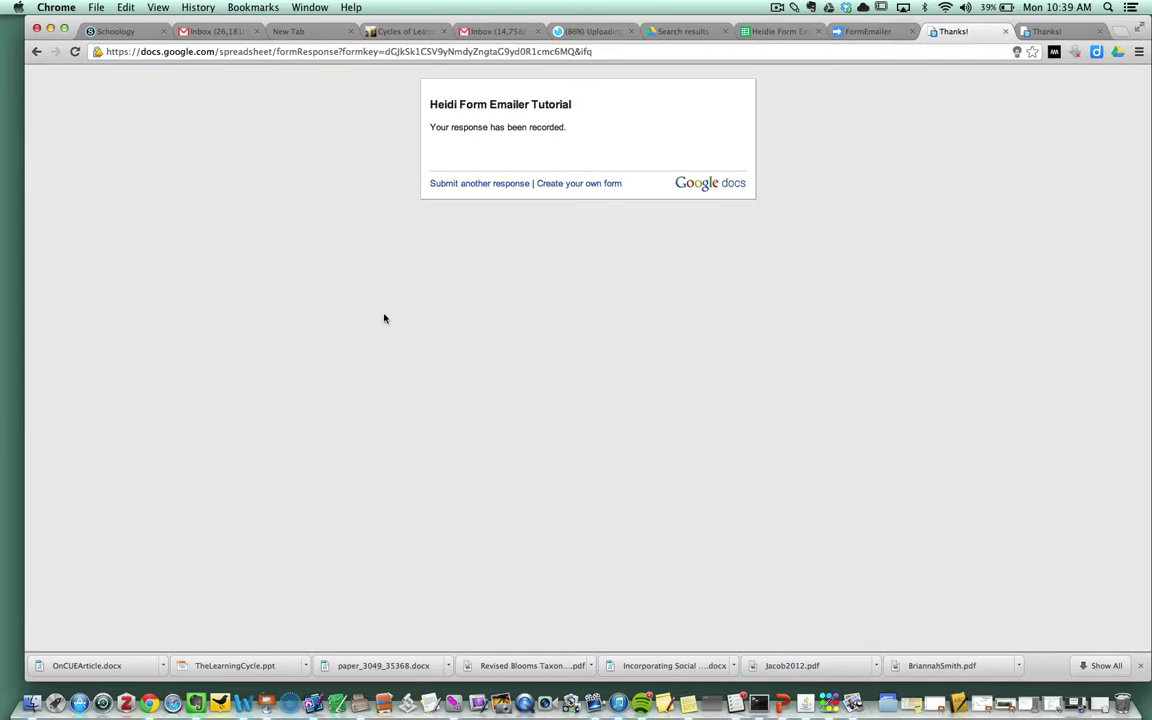
Step: Open the Observation Report email in the personal Gmail inbox and select its greeting line
{"action": "left_click", "coordinate": [508, 32]}
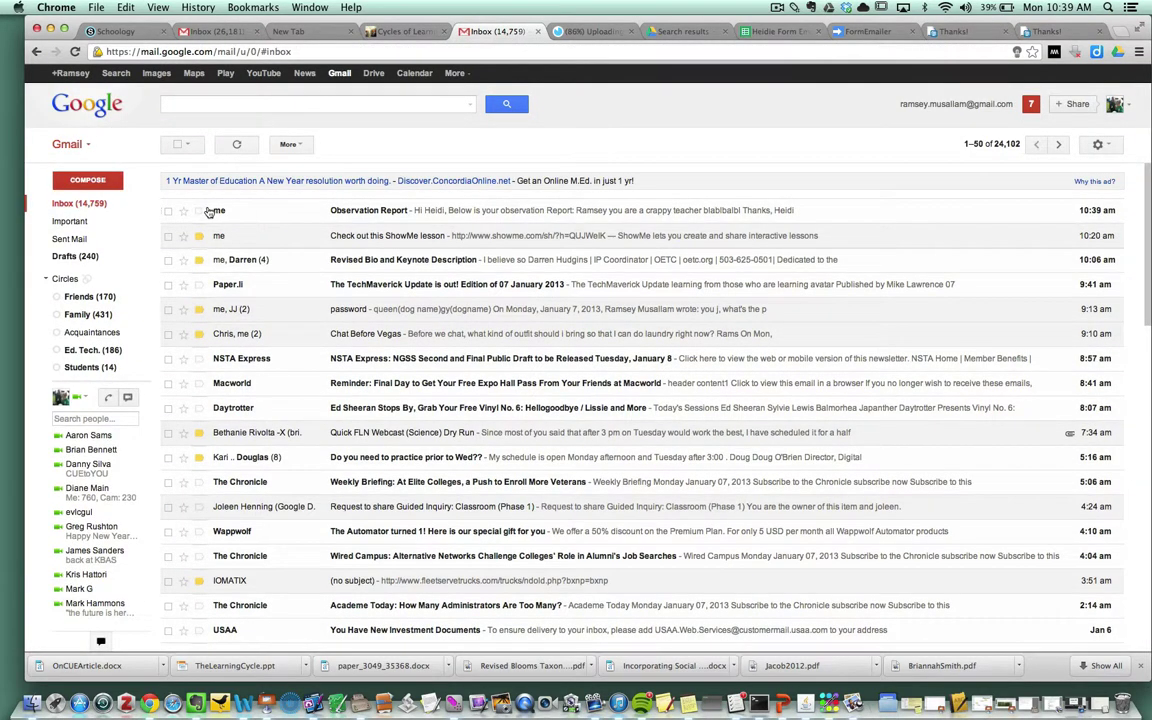
{"action": "left_click", "coordinate": [366, 212]}
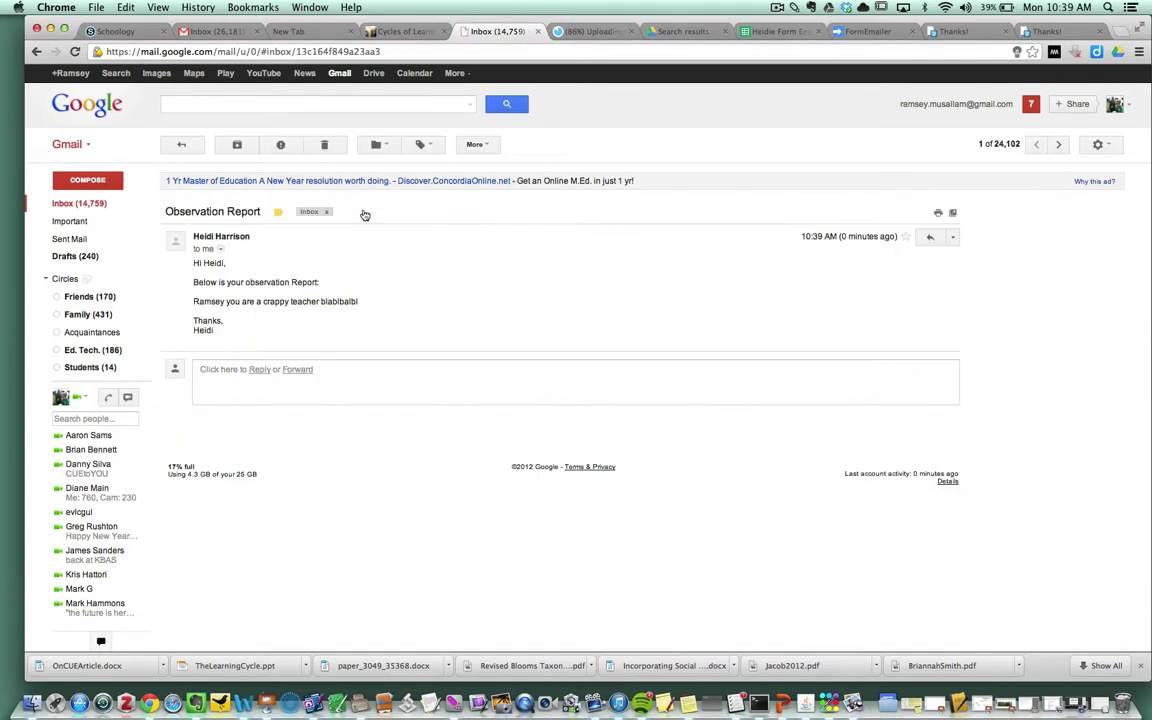
{"action": "left_click_drag", "start_coordinate": [236, 270], "coordinate": [195, 263]}
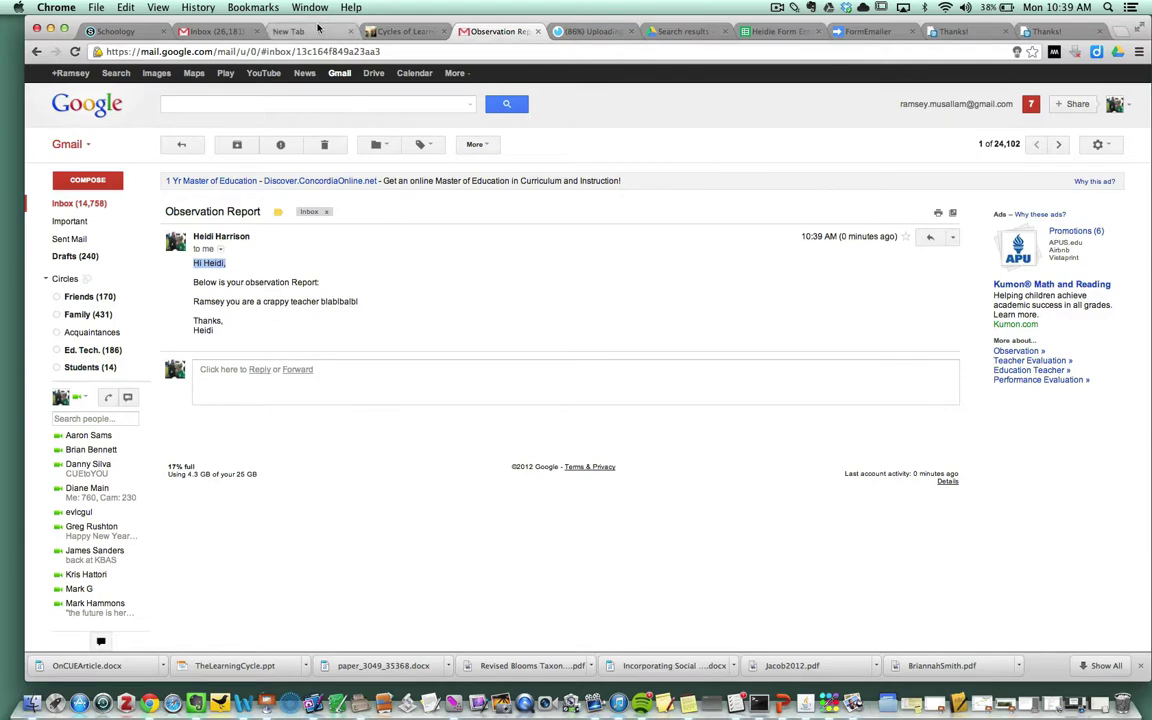
Step: Check the sheet shows the previous response as Email sent and go to the live form
{"action": "left_click", "coordinate": [778, 31]}
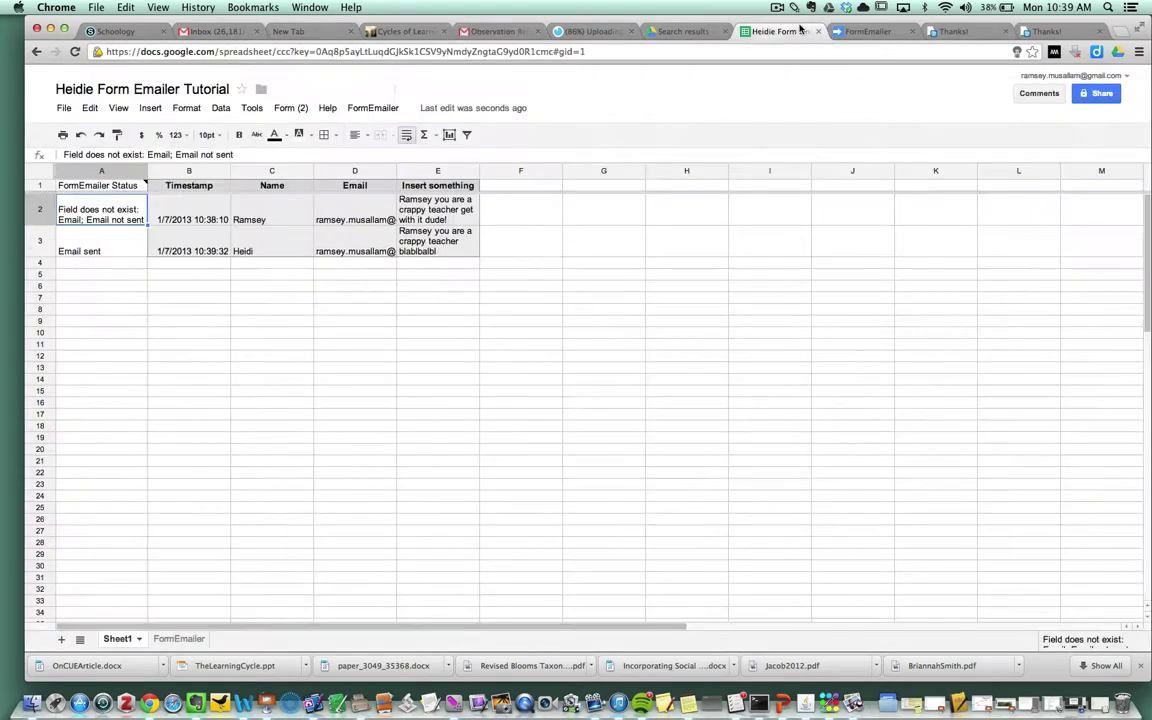
{"action": "left_click", "coordinate": [372, 108]}
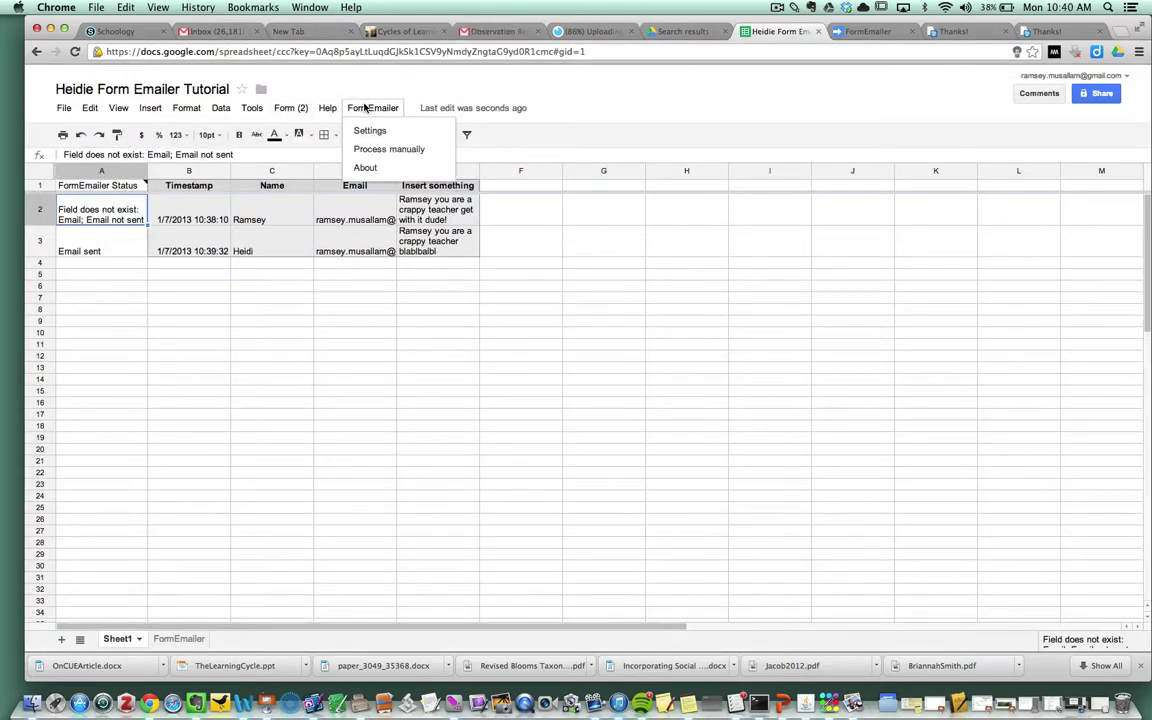
{"action": "mouse_move", "coordinate": [195, 108]}
{"action": "mouse_move", "coordinate": [290, 108]}
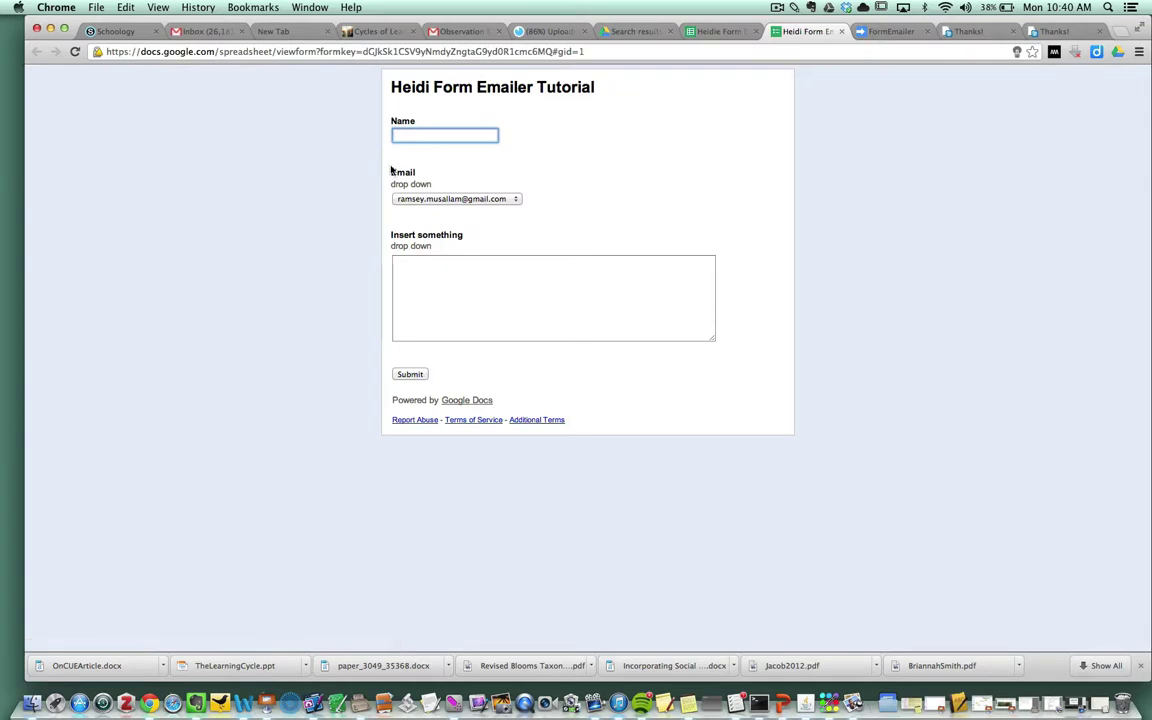
Step: Submit another response with the respondent's name and comment 'dkdkdk', then return to the Gmail inbox
{"action": "type", "text": "Ramsey"}
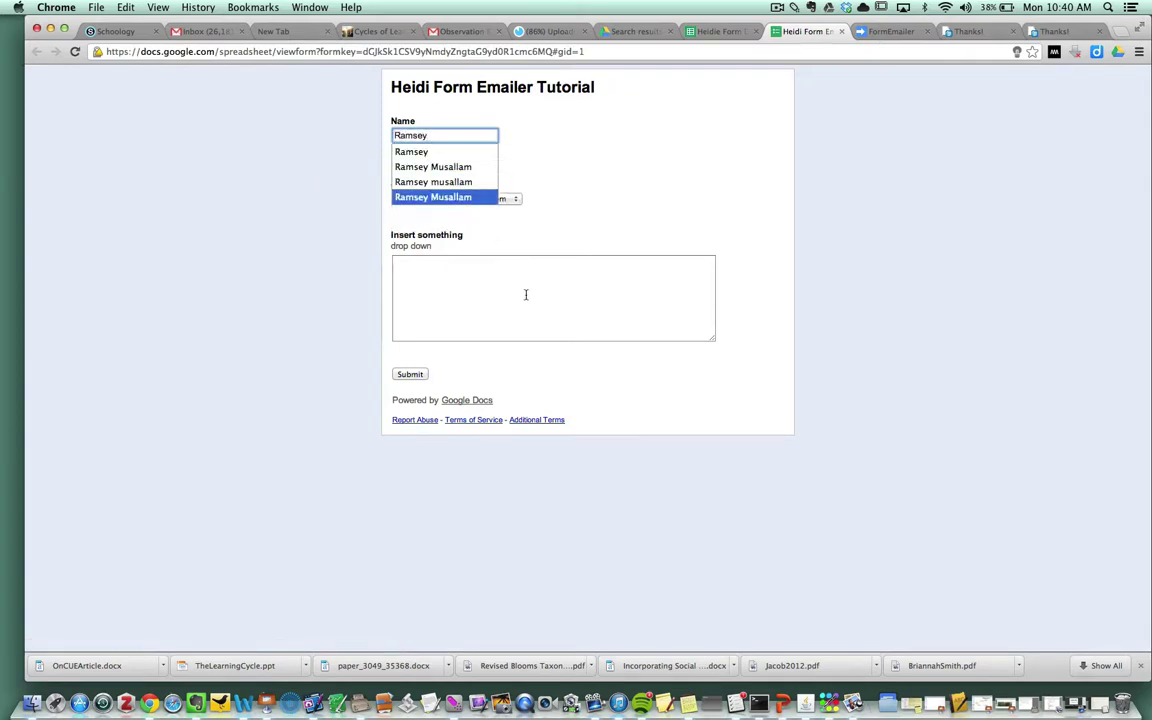
{"action": "left_click", "coordinate": [527, 293]}
{"action": "type", "text": "dkdkdkd"}
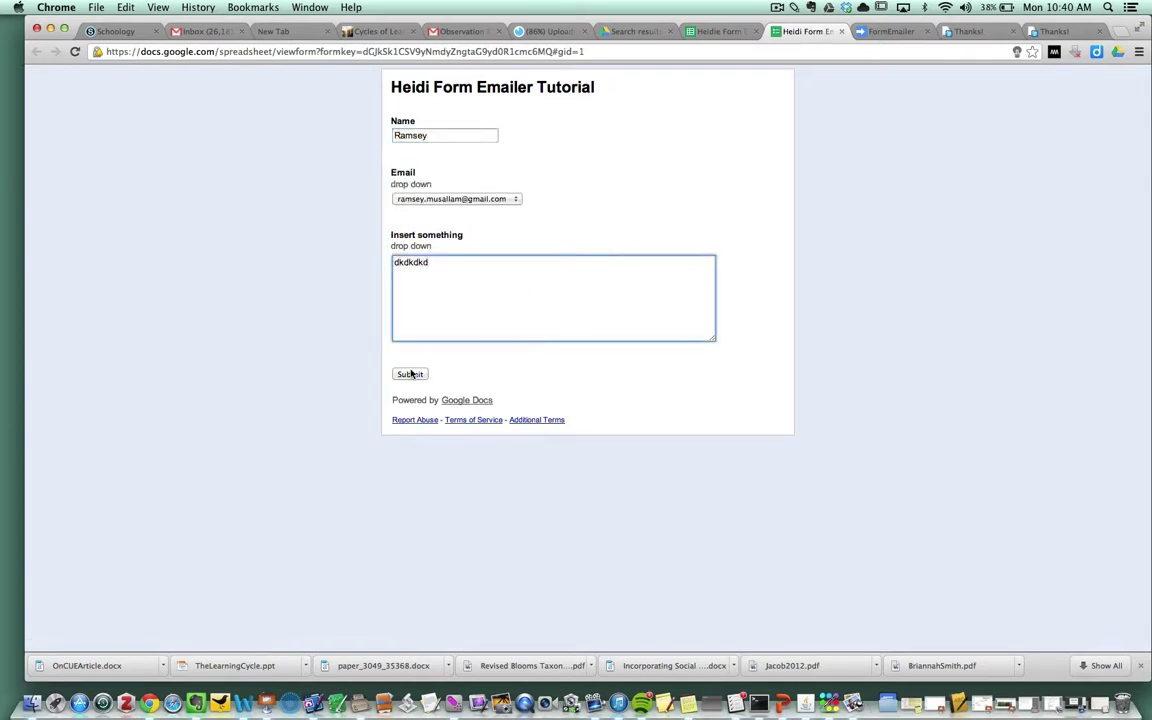
{"action": "left_click", "coordinate": [410, 374]}
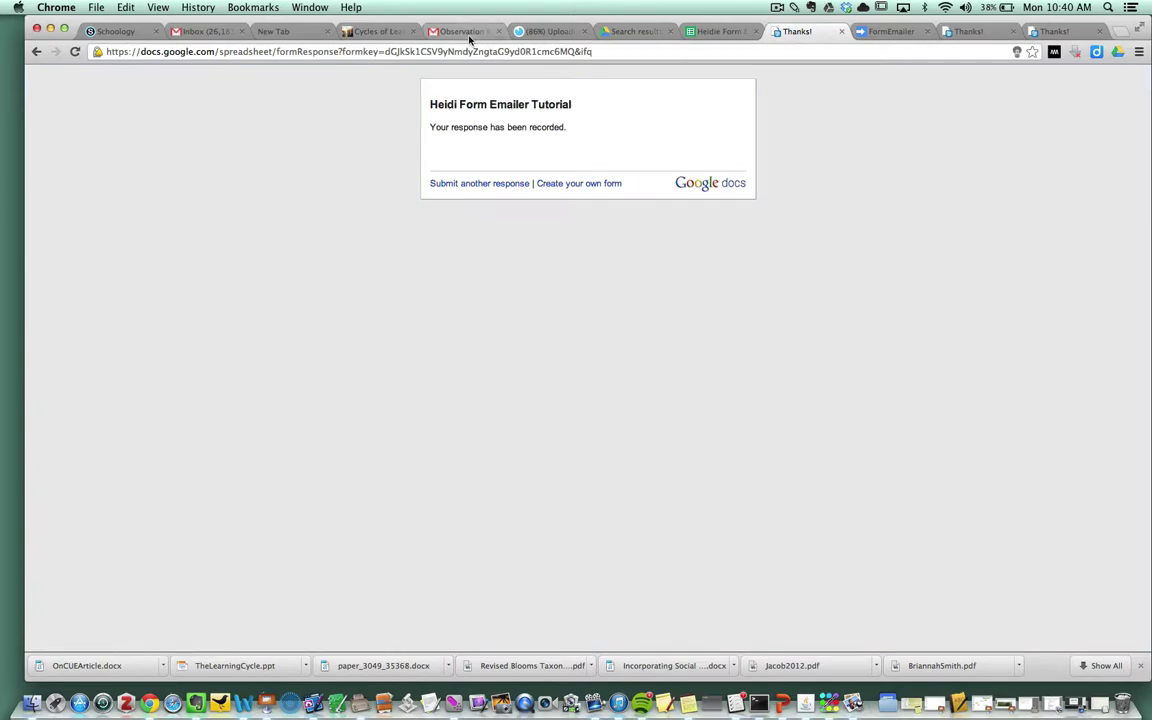
{"action": "left_click", "coordinate": [458, 31]}
{"action": "left_click", "coordinate": [60, 205]}
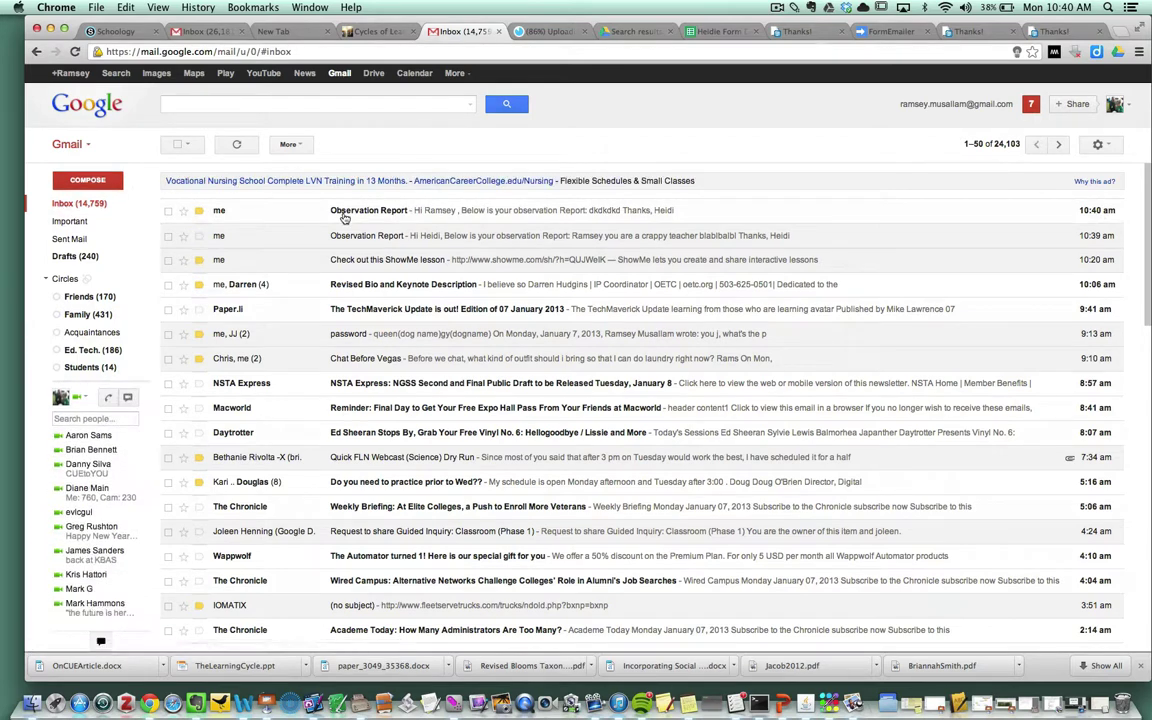
Step: Open the newest Observation Report email and select its 'dkdkdkd' report text
{"action": "left_click", "coordinate": [333, 232]}
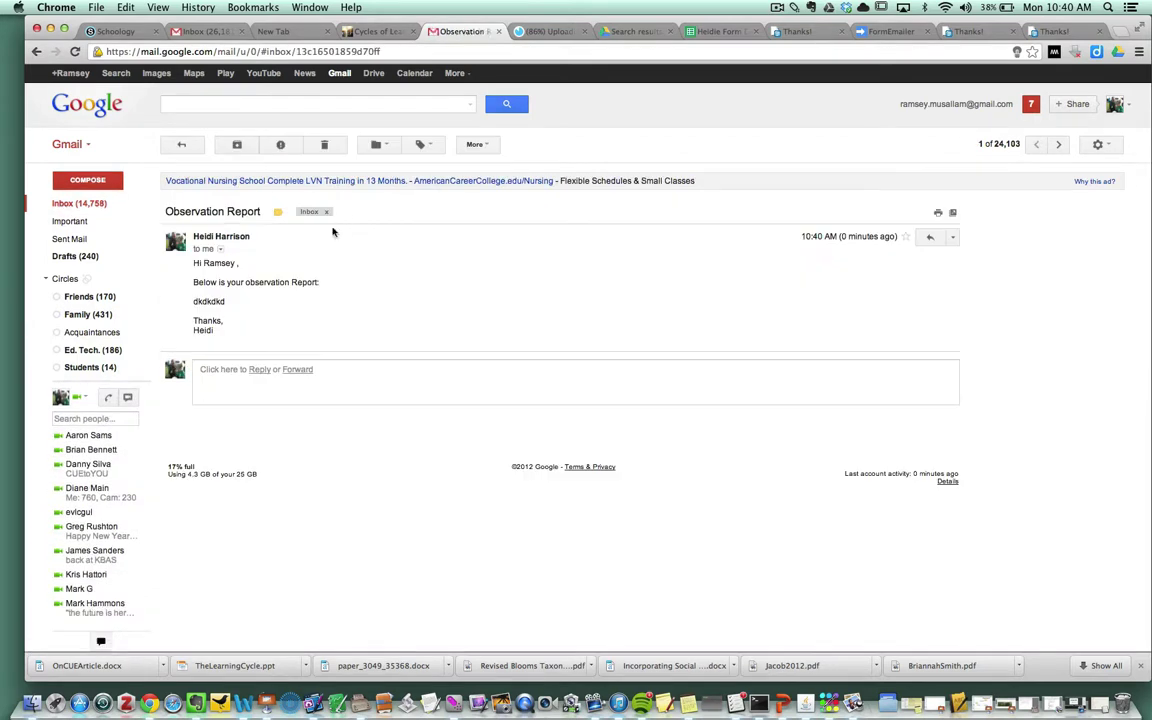
{"action": "double_click", "coordinate": [242, 300]}
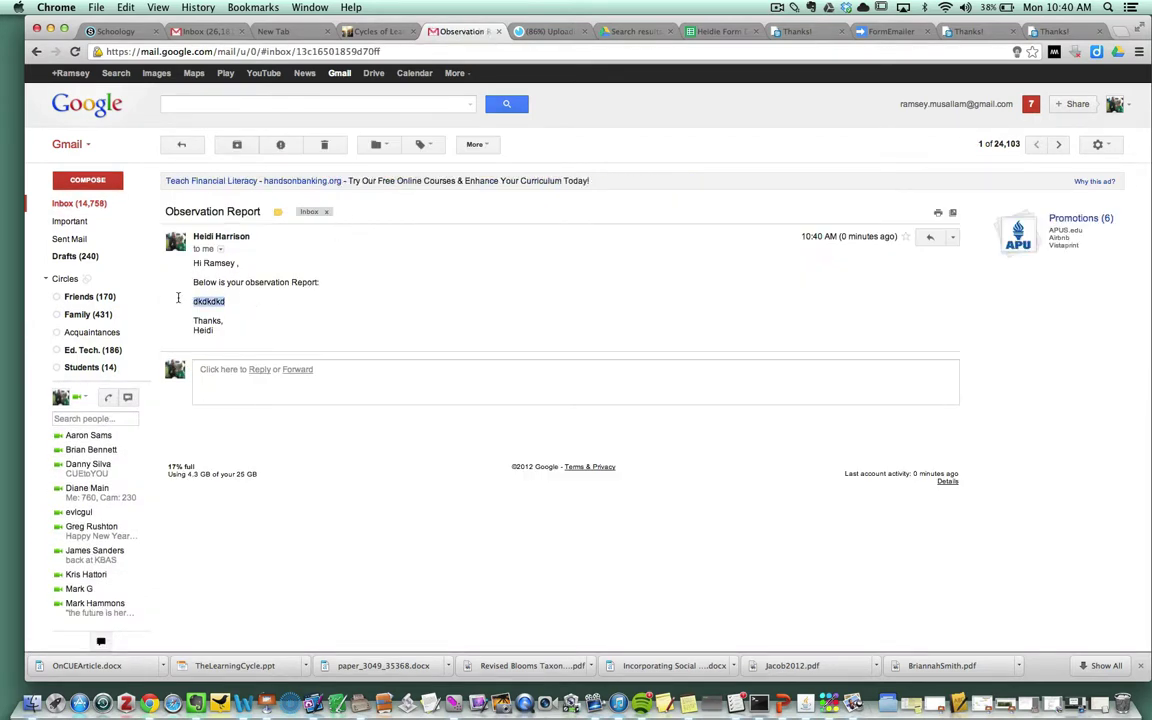
{"action": "left_click", "coordinate": [238, 303]}
{"action": "double_click", "coordinate": [237, 303]}
{"action": "left_click", "coordinate": [237, 304]}
{"action": "double_click", "coordinate": [226, 309]}
{"action": "key", "text": "super+a"}
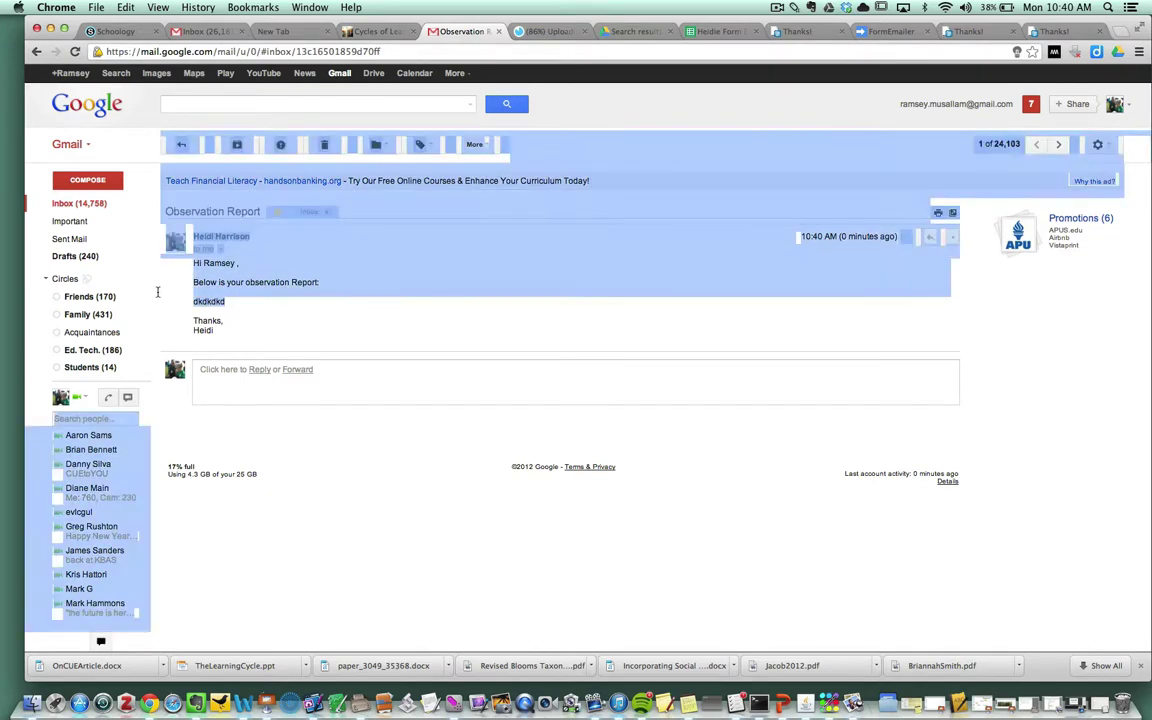
{"action": "left_click", "coordinate": [246, 306]}
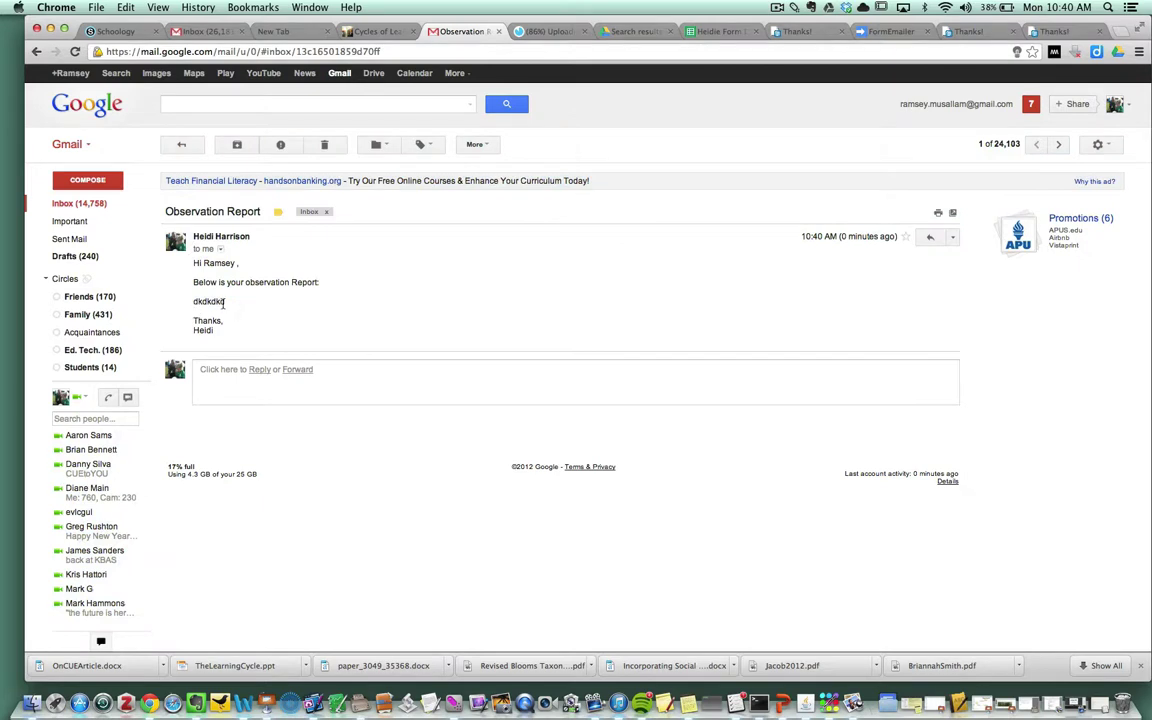